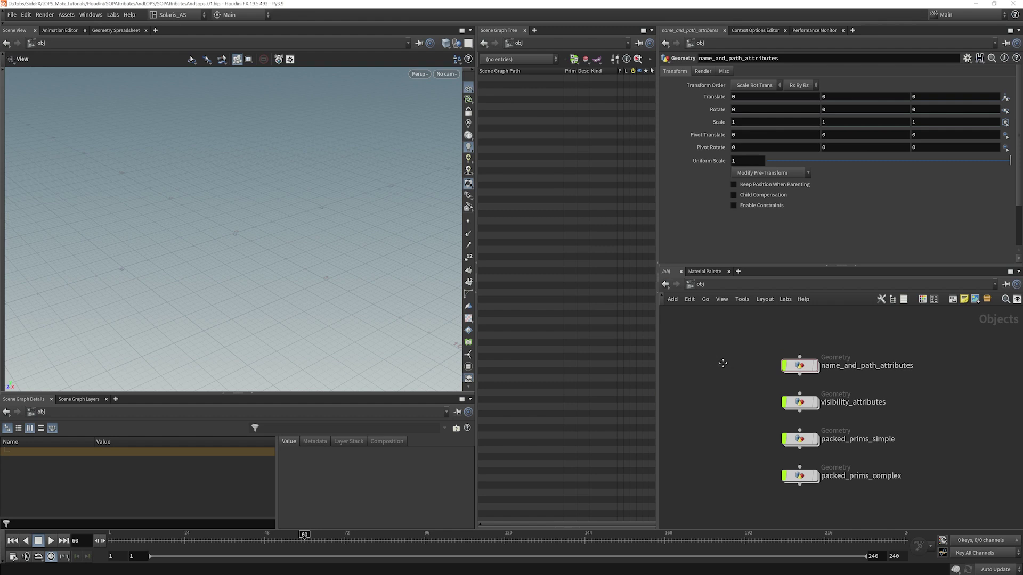
- Enter the name_and_path_attributes network and frame the box, sphere and torus nodes feeding the merge
{"action": "double_click", "coordinate": [789, 361]}
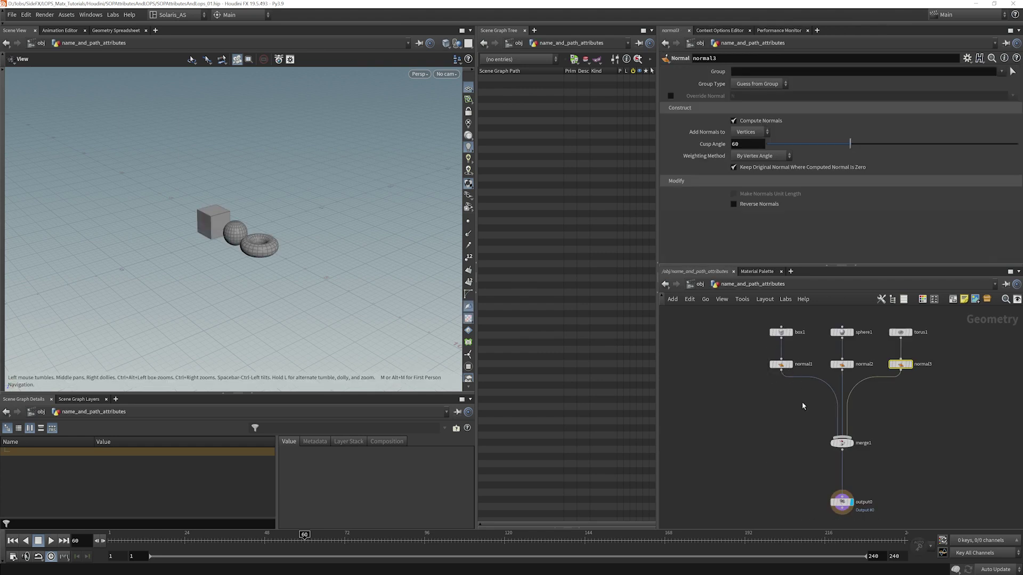
{"action": "scroll", "coordinate": [746, 413], "scroll_direction": "up", "scroll_amount": 3}
{"action": "key", "text": "h"}
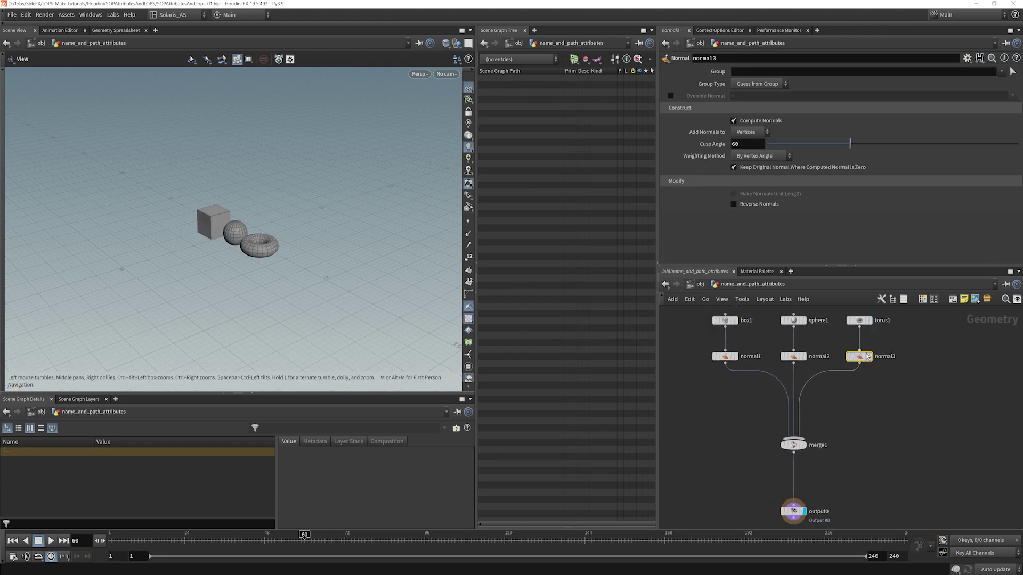
{"action": "middle_click_drag", "start_coordinate": [793, 522], "coordinate": [779, 498]}
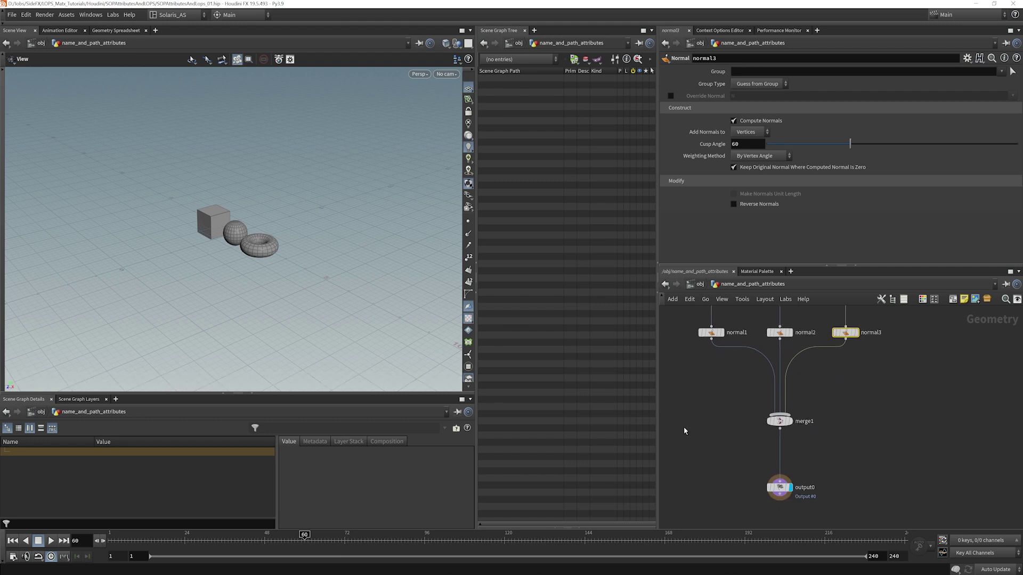
{"action": "middle_click_drag", "start_coordinate": [684, 430], "coordinate": [699, 451]}
{"action": "left_click", "coordinate": [699, 284]}
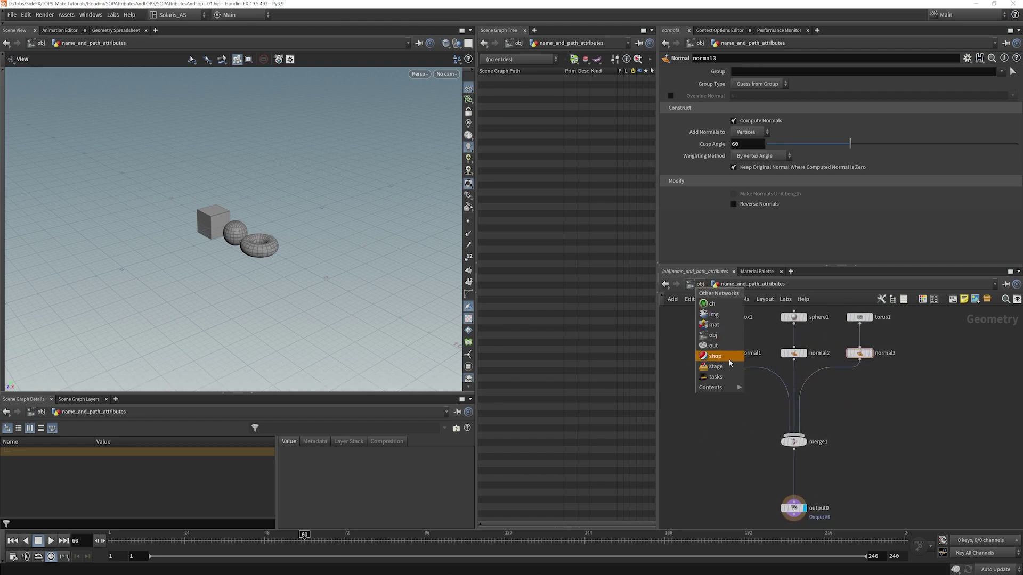
- In /stage, add a SOP Import node with SOP Path /obj/name_and_path_attributes
{"action": "left_click", "coordinate": [731, 367]}
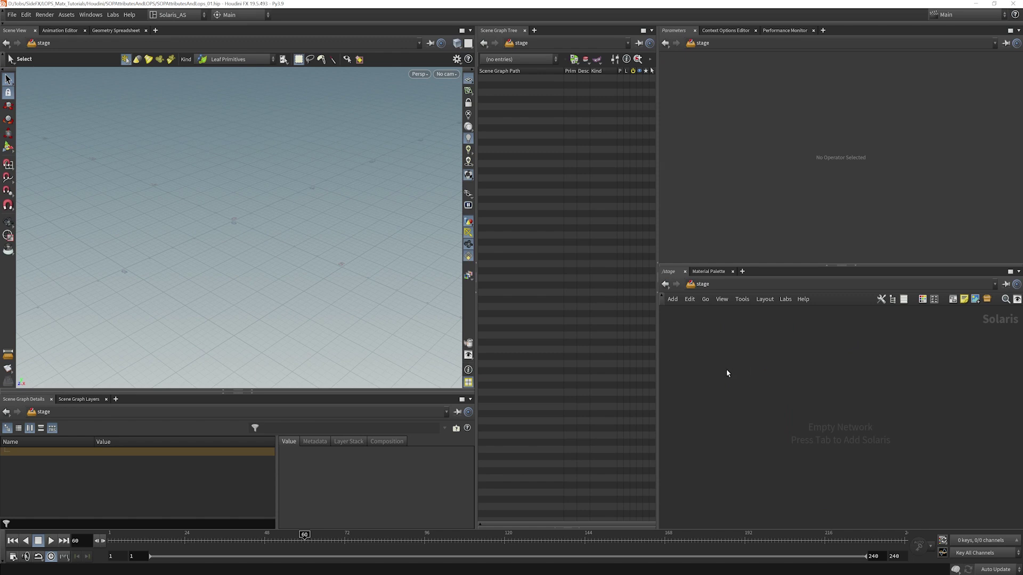
{"action": "key", "text": "Tab"}
{"action": "type", "text": "sopim"}
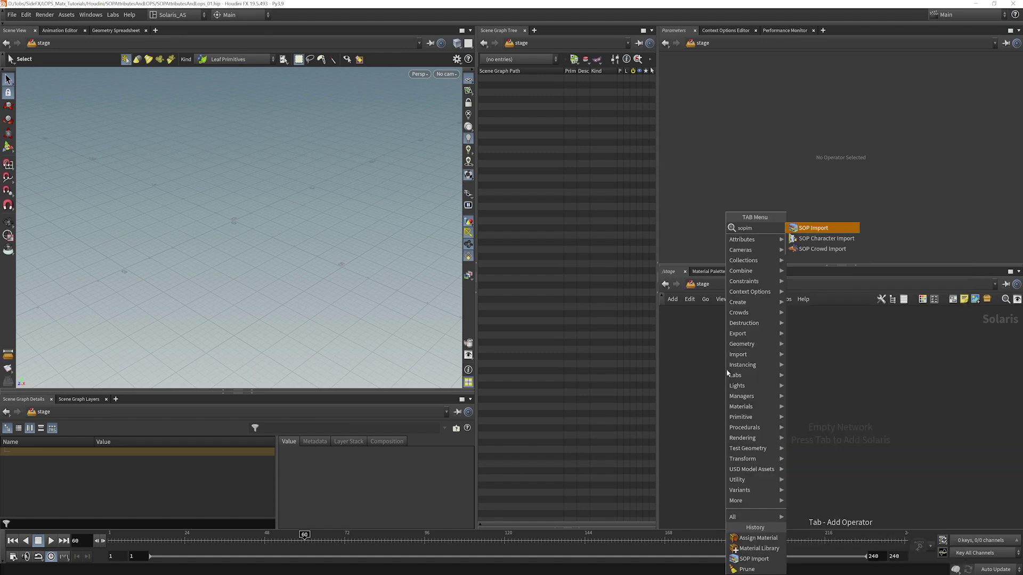
{"action": "key", "text": "Return"}
{"action": "left_click", "coordinate": [755, 381]}
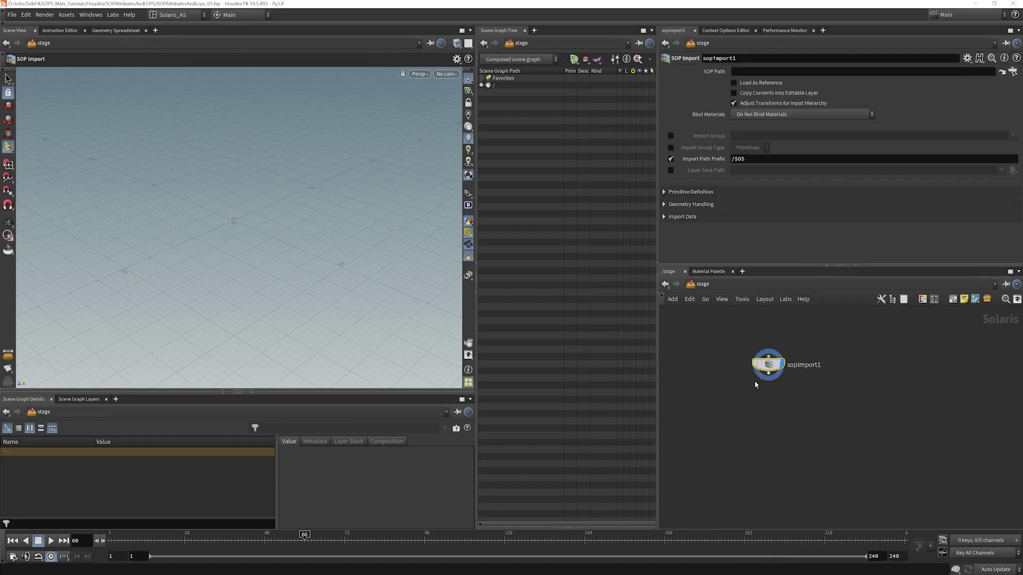
{"action": "left_click", "coordinate": [1012, 72]}
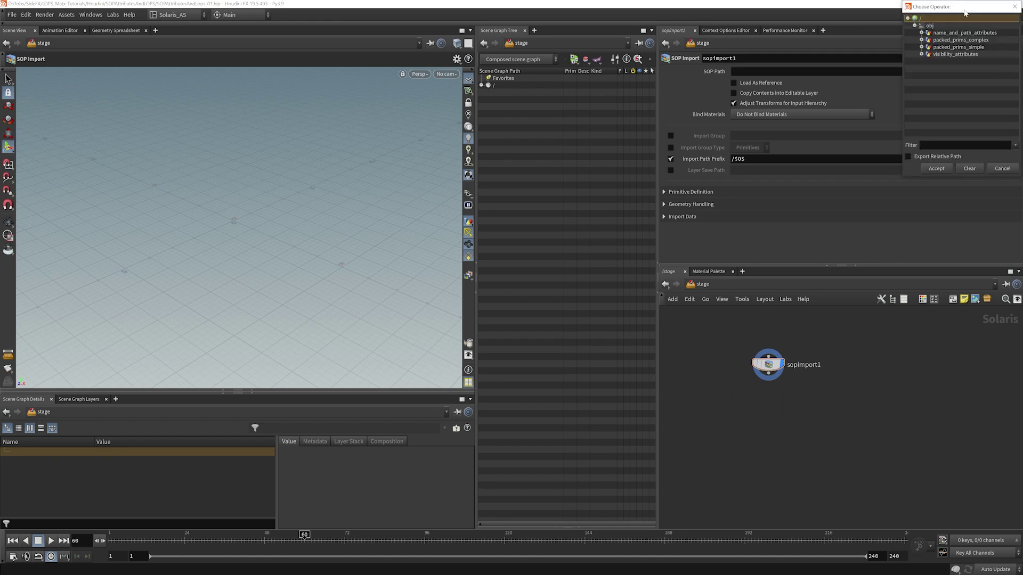
{"action": "left_click_drag", "start_coordinate": [964, 10], "coordinate": [807, 66]}
{"action": "left_click", "coordinate": [808, 89]}
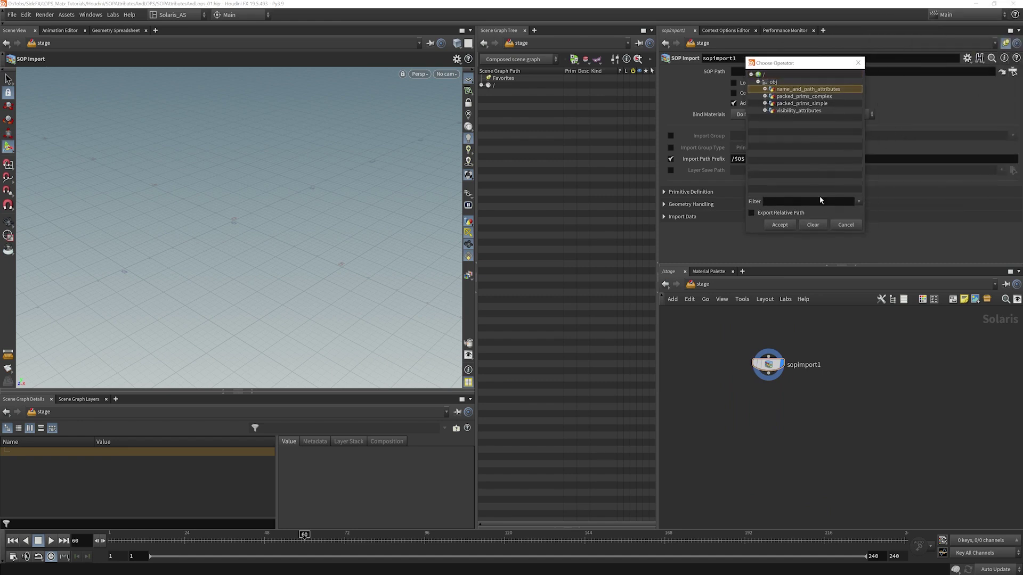
{"action": "left_click", "coordinate": [780, 225]}
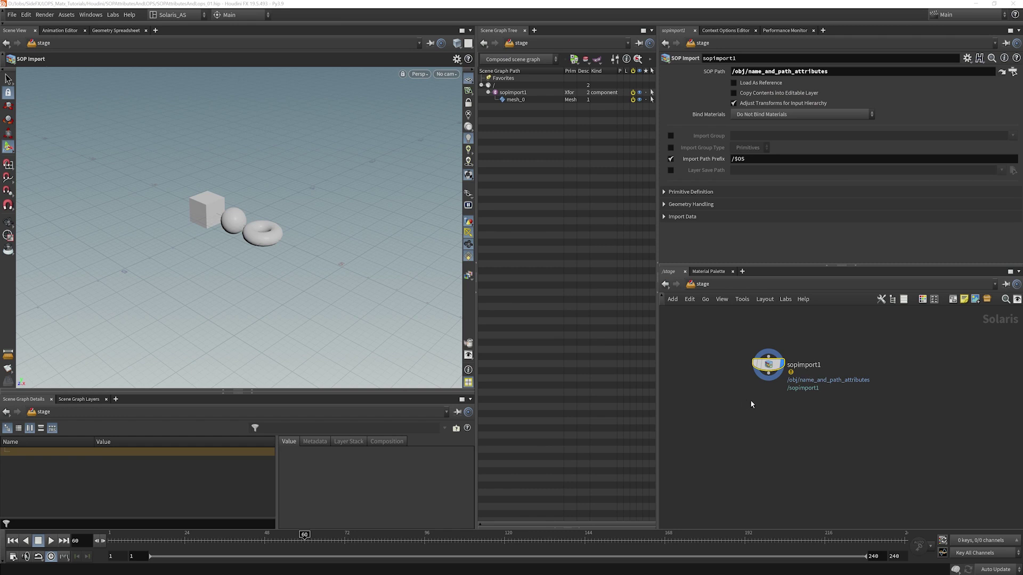
{"action": "left_click_drag", "start_coordinate": [762, 370], "coordinate": [755, 380]}
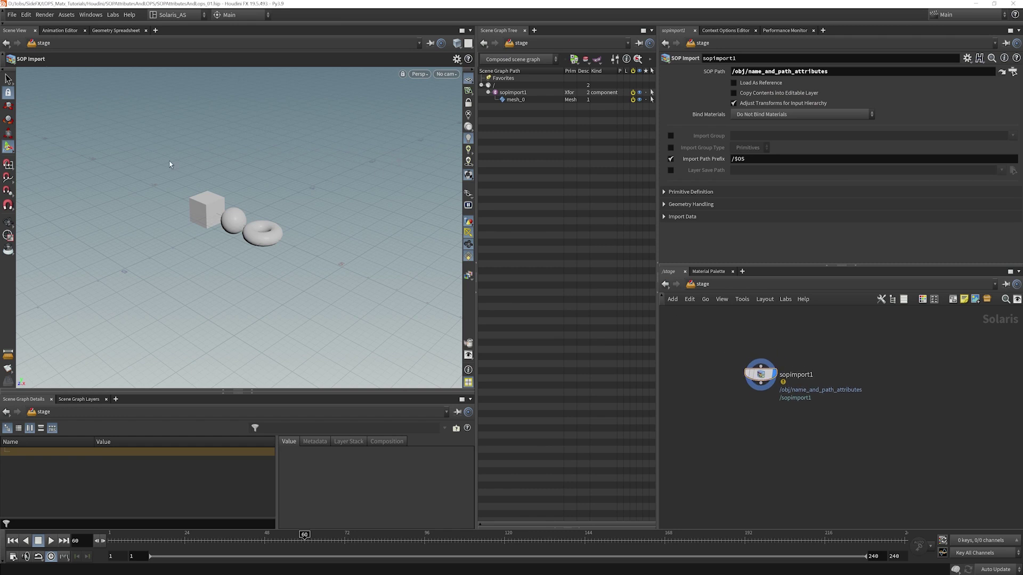
- Select the mesh_0 prim in the Scene Graph Tree and recentre the viewport on the three shapes
{"action": "left_click", "coordinate": [514, 100]}
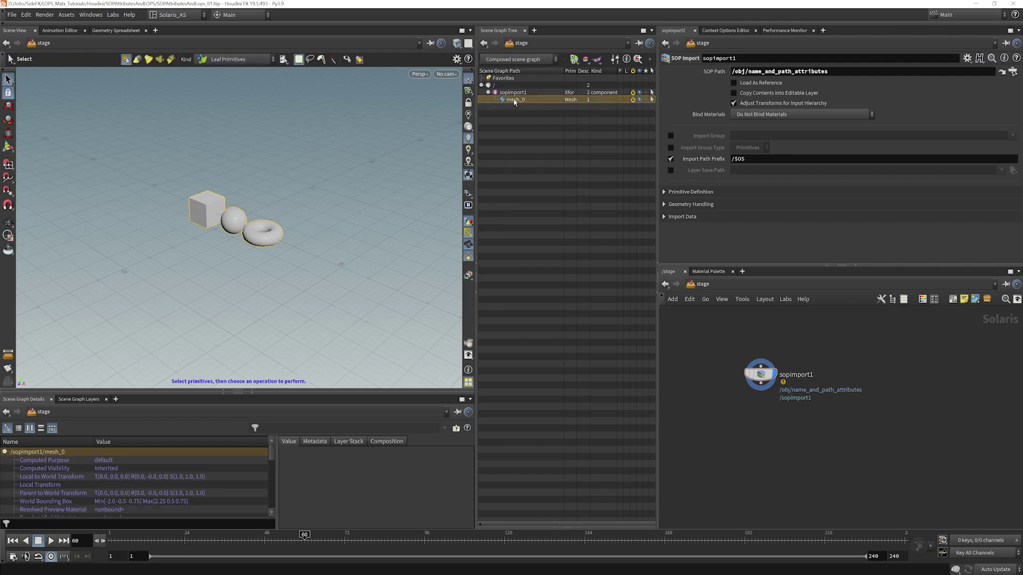
{"action": "key", "text": "Escape"}
{"action": "scroll", "coordinate": [287, 186], "scroll_direction": "up", "scroll_amount": 5}
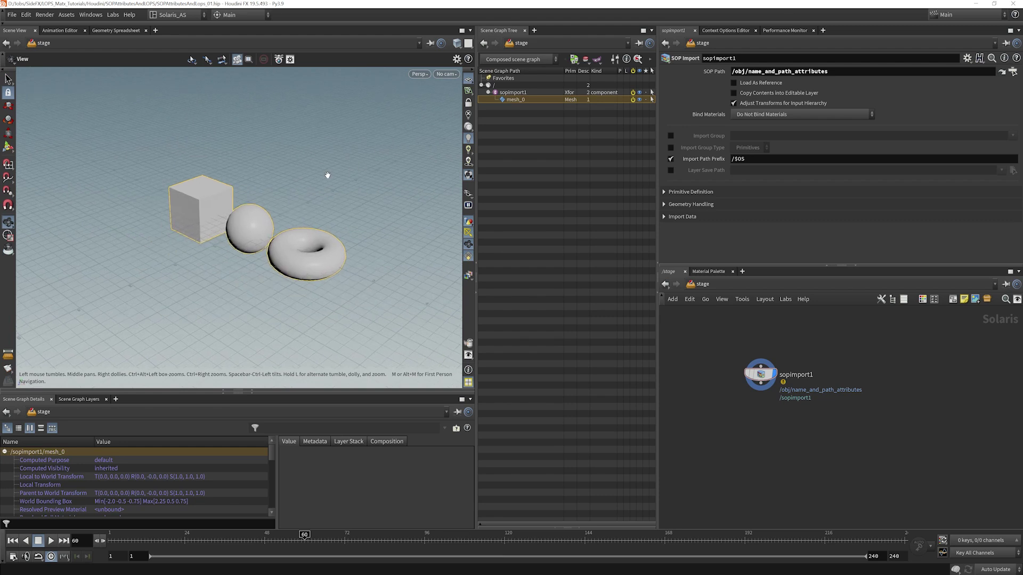
{"action": "middle_click_drag", "start_coordinate": [361, 197], "coordinate": [389, 162]}
{"action": "key", "text": "s"}
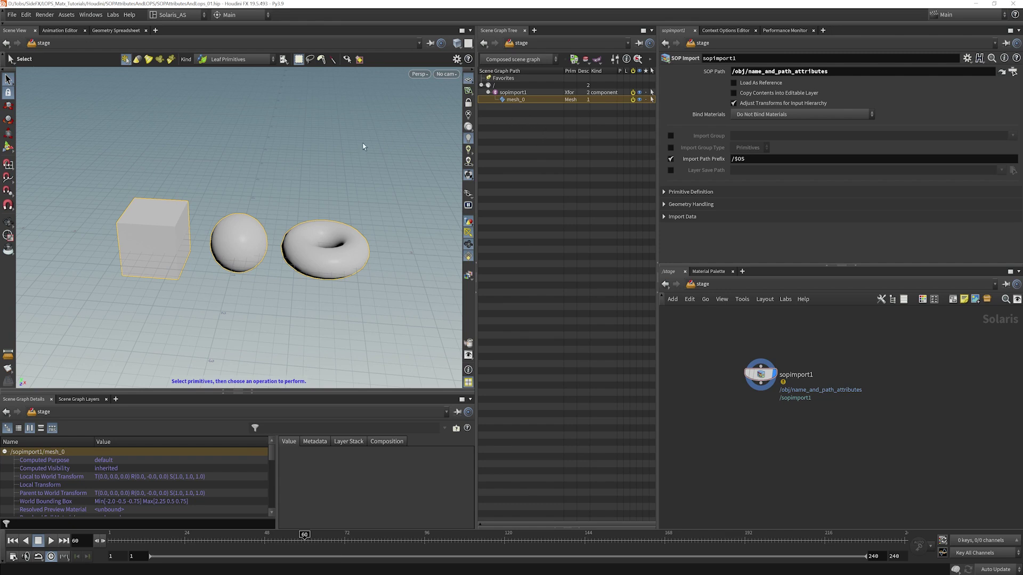
- Return to /obj and go inside the name_and_path_attributes geometry network
{"action": "left_click", "coordinate": [700, 286]}
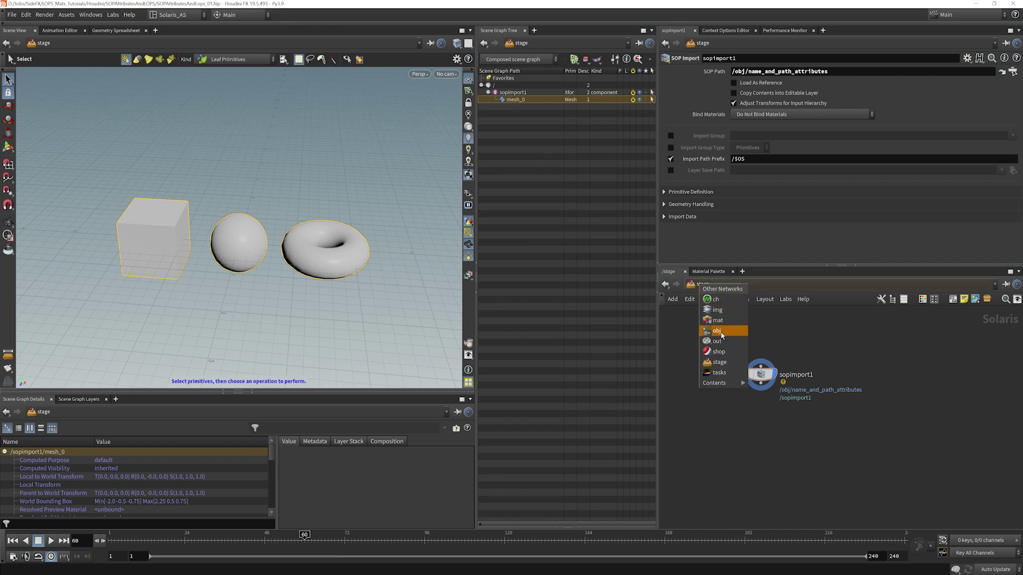
{"action": "left_click", "coordinate": [723, 333]}
{"action": "double_click", "coordinate": [796, 362]}
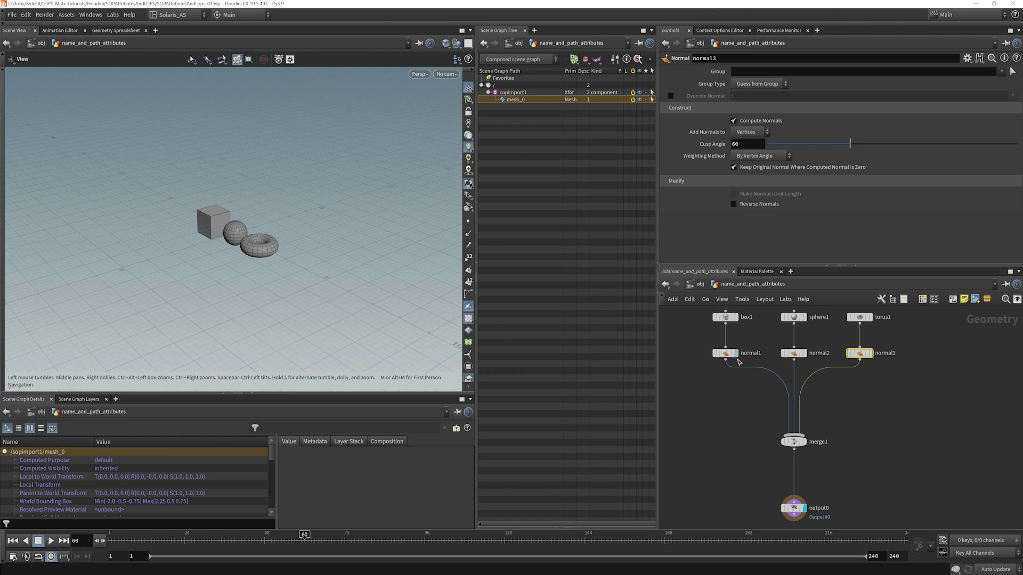
{"action": "scroll", "coordinate": [722, 411], "scroll_direction": "up", "scroll_amount": 1}
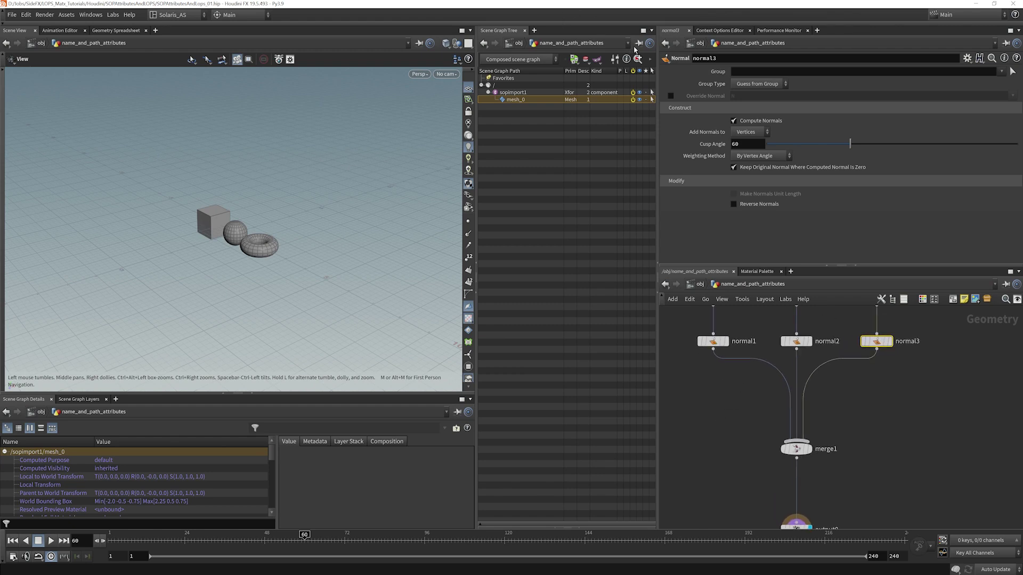
{"action": "scroll", "coordinate": [745, 423], "scroll_direction": "down", "scroll_amount": 2}
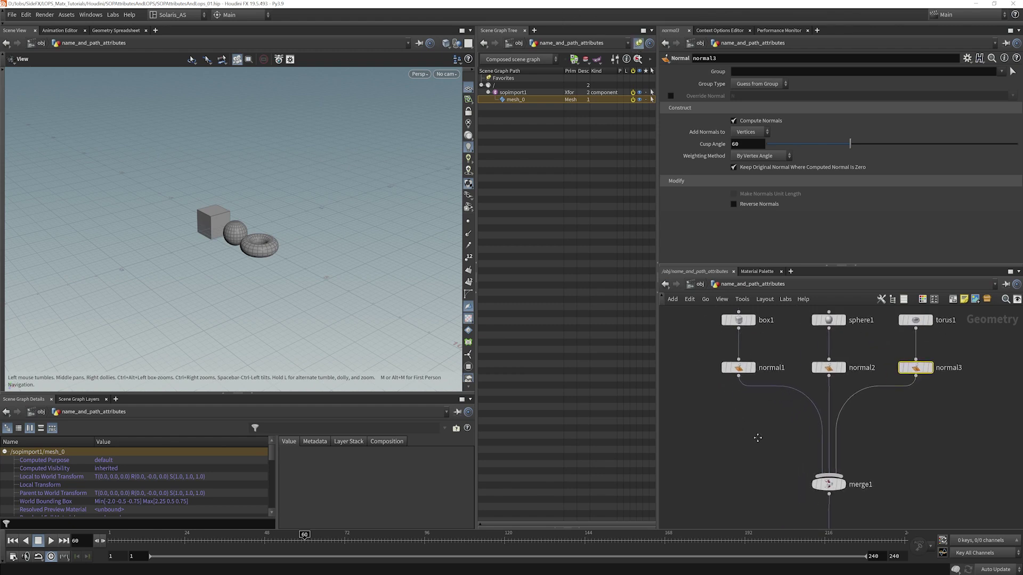
{"action": "left_click", "coordinate": [737, 403]}
- Add a Name node named box and insert it between normal1 and merge1
{"action": "key", "text": "Tab"}
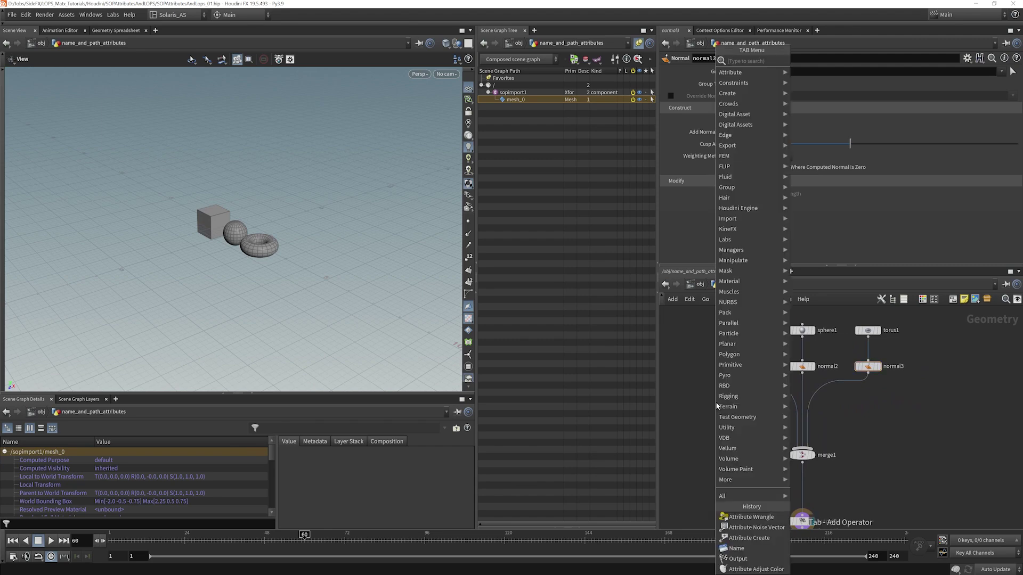
{"action": "type", "text": "name"}
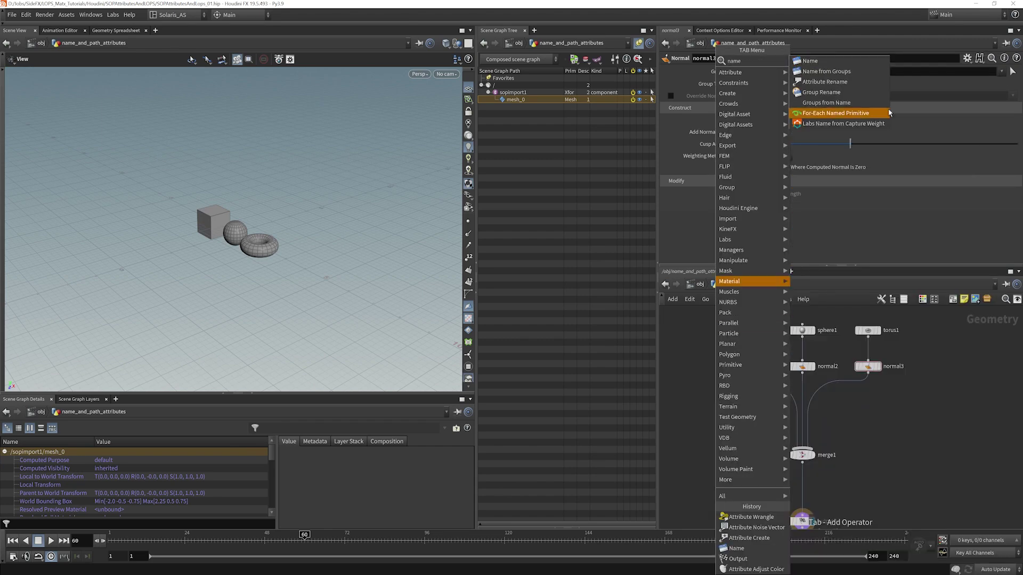
{"action": "key", "text": "Escape"}
{"action": "left_click", "coordinate": [738, 406]}
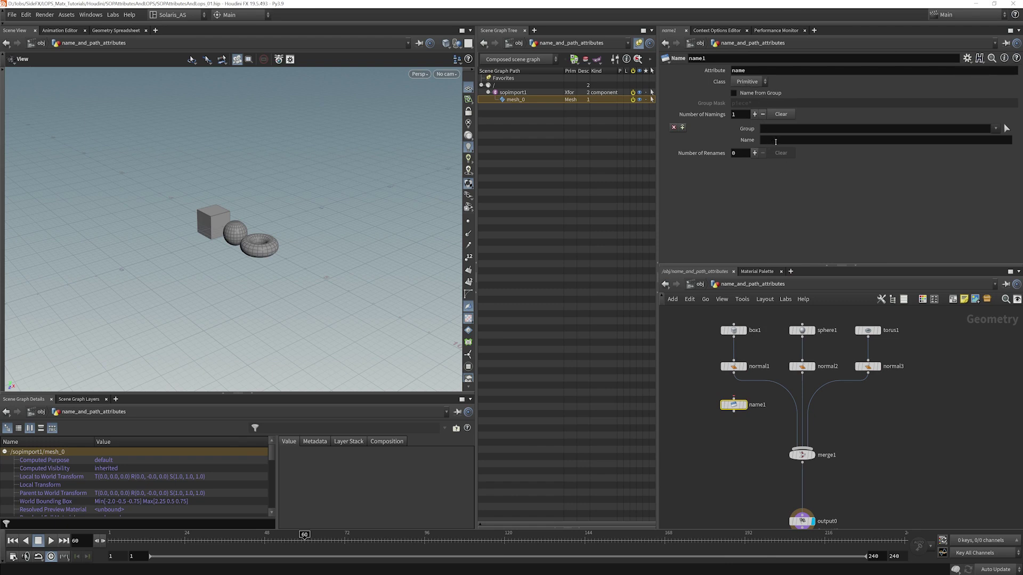
{"action": "left_click", "coordinate": [789, 141]}
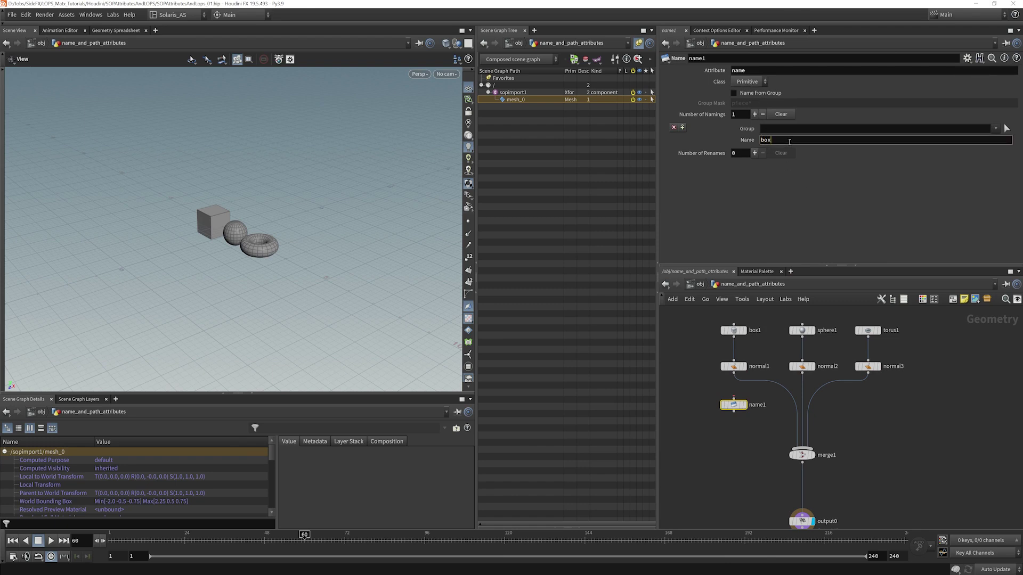
{"action": "key", "text": "Return"}
{"action": "mouse_move", "coordinate": [733, 405]}
{"action": "left_mouse_down"}
{"action": "mouse_move", "coordinate": [769, 388]}
{"action": "mouse_move", "coordinate": [733, 397]}
{"action": "left_mouse_up"}
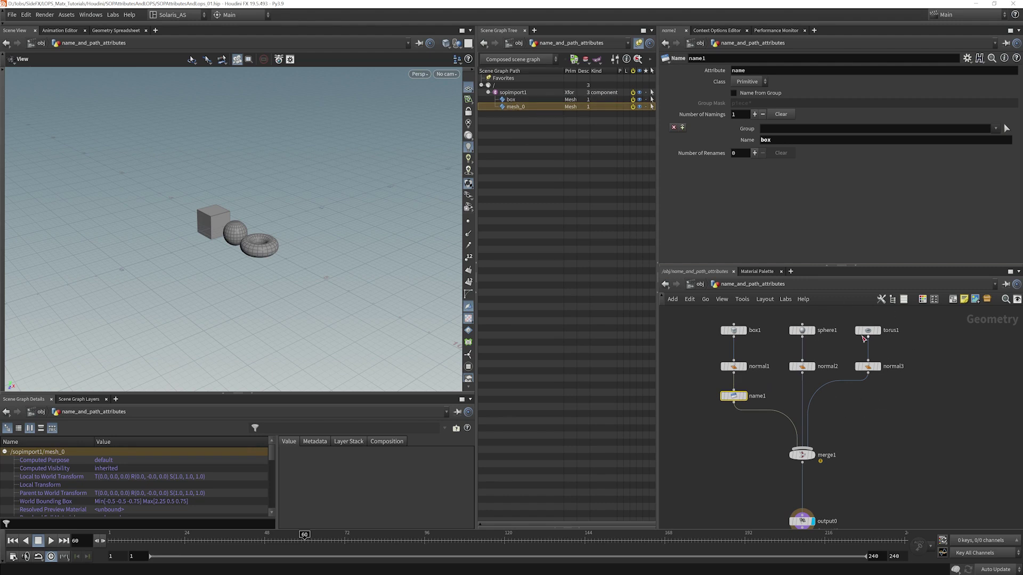
{"action": "middle_click_drag", "start_coordinate": [733, 428], "coordinate": [733, 434]}
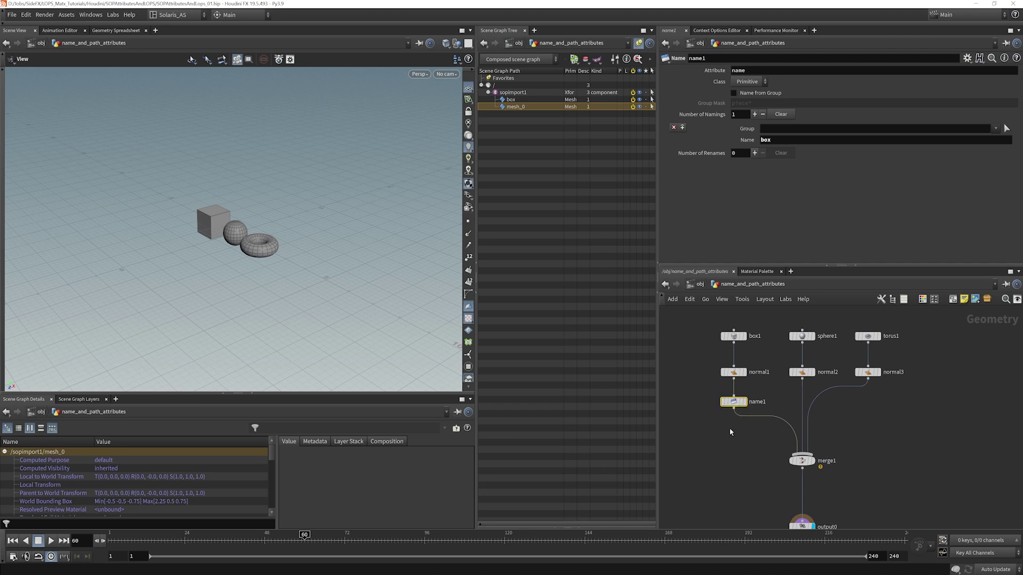
- Paste a Name node copy between normal2 and merge1 and set its Name to sphere
{"action": "key", "text": "ctrl+v"}
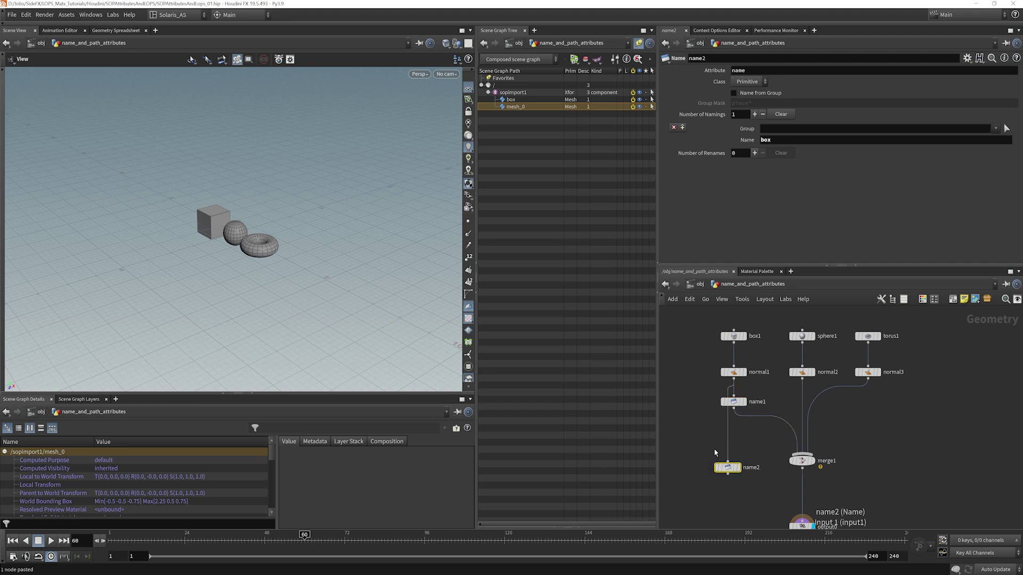
{"action": "left_click_drag", "start_coordinate": [725, 468], "coordinate": [801, 399]}
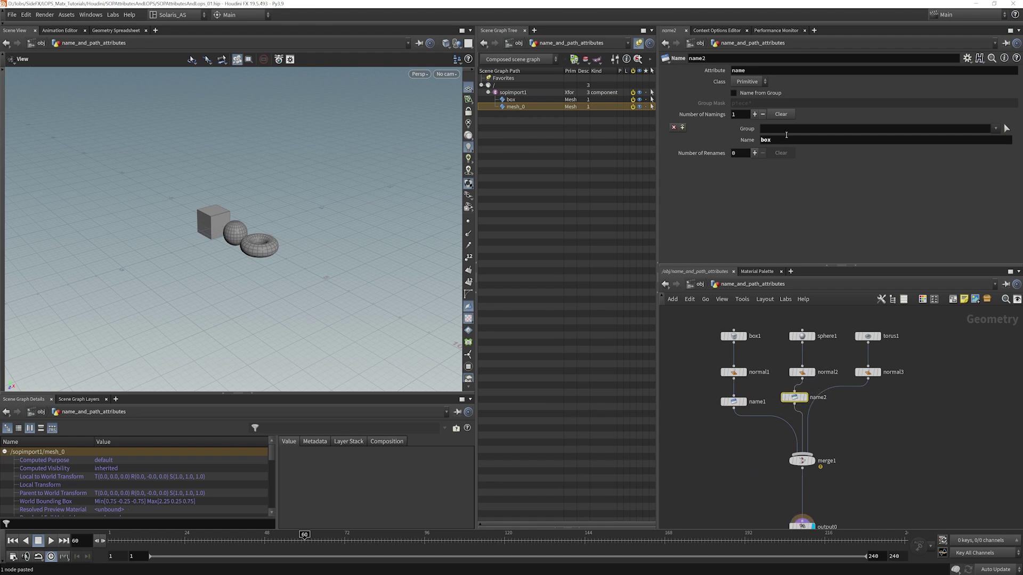
{"action": "double_click", "coordinate": [766, 139]}
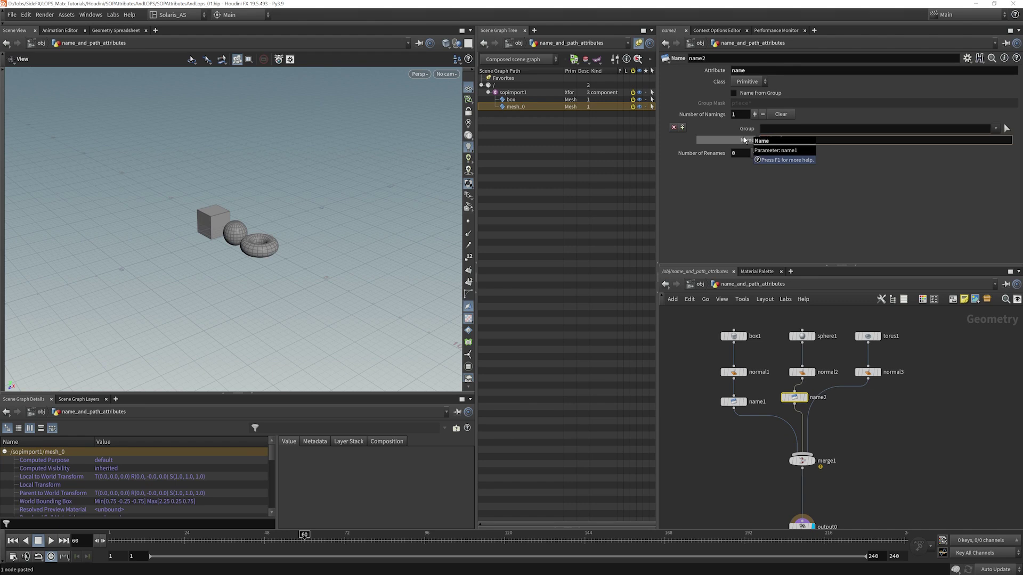
{"action": "type", "text": "sphere"}
{"action": "key", "text": "Return"}
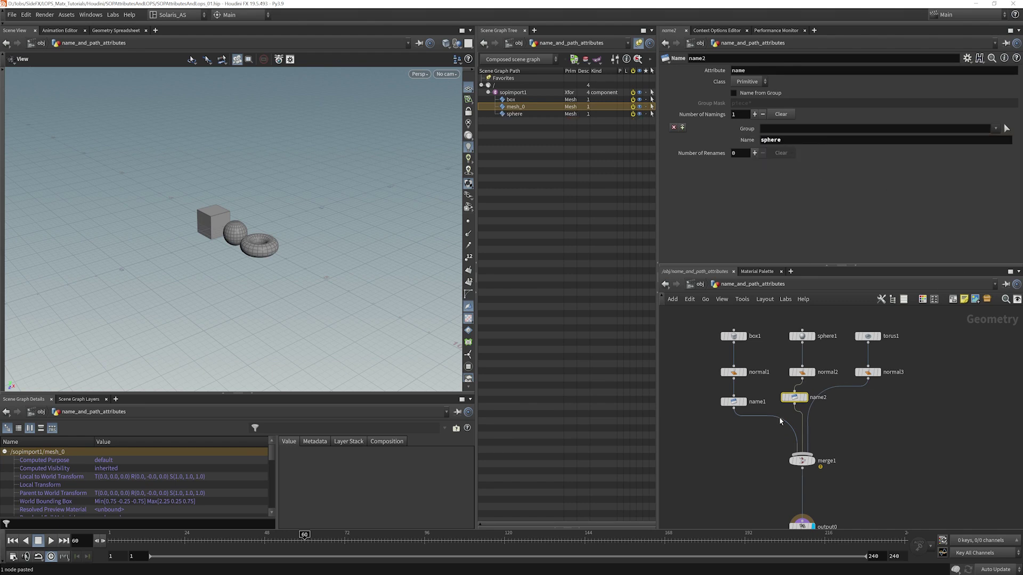
- Duplicate the Name node, rename it torus, and wire it between normal3 and merge1
{"action": "left_click_drag", "start_coordinate": [794, 397], "coordinate": [900, 416], "text": "alt"}
{"action": "double_click", "coordinate": [780, 141]}
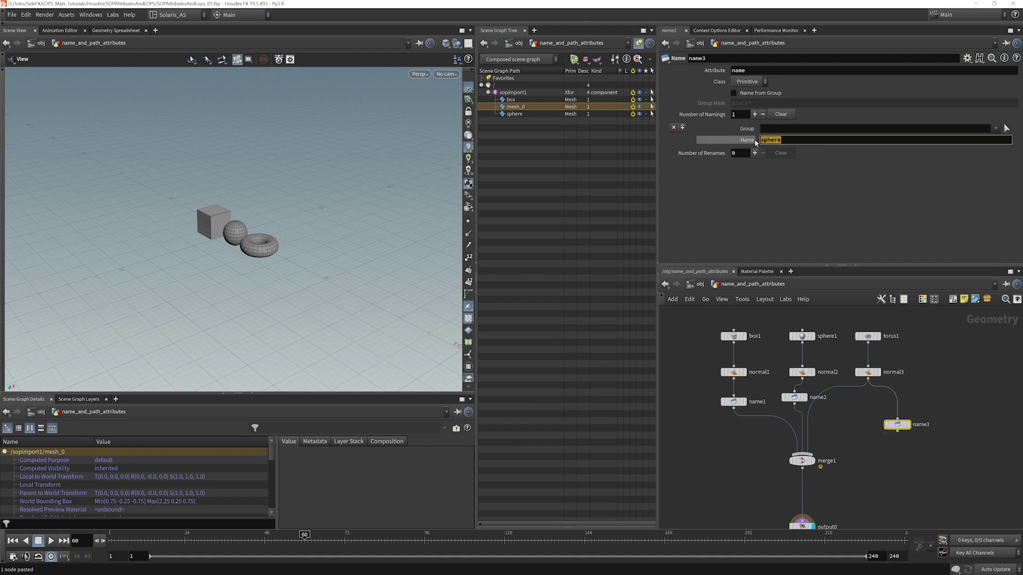
{"action": "type", "text": "torus"}
{"action": "key", "text": "Return"}
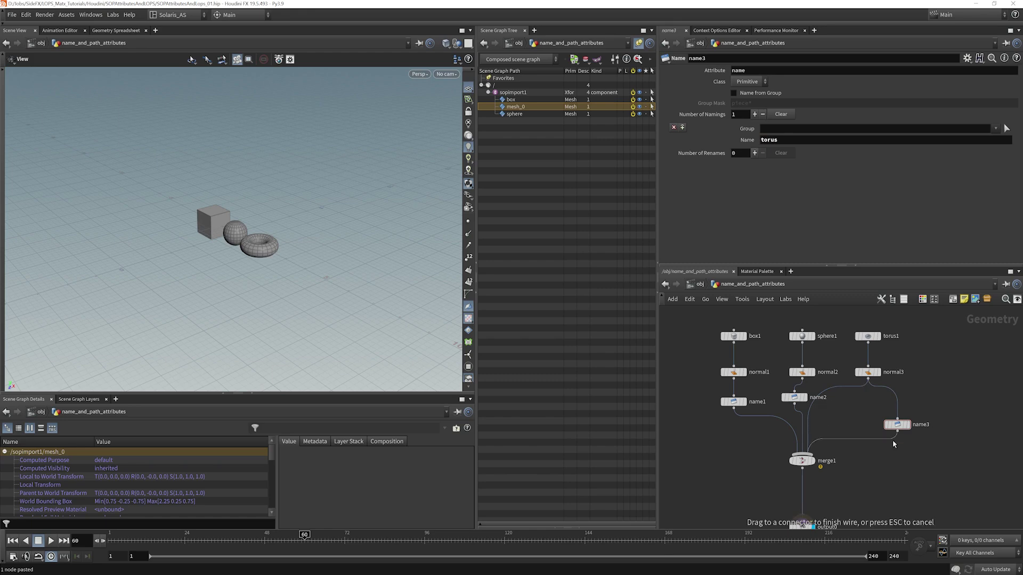
{"action": "left_click_drag", "start_coordinate": [898, 424], "coordinate": [869, 404]}
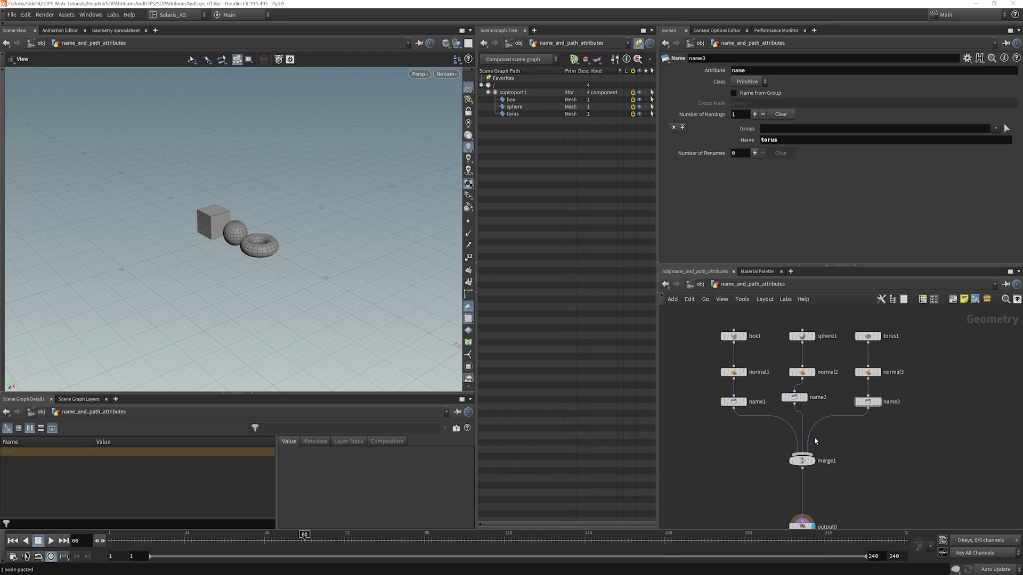
- Switch to the stage network and inspect the torus, sphere and box prims
{"action": "left_click", "coordinate": [700, 286]}
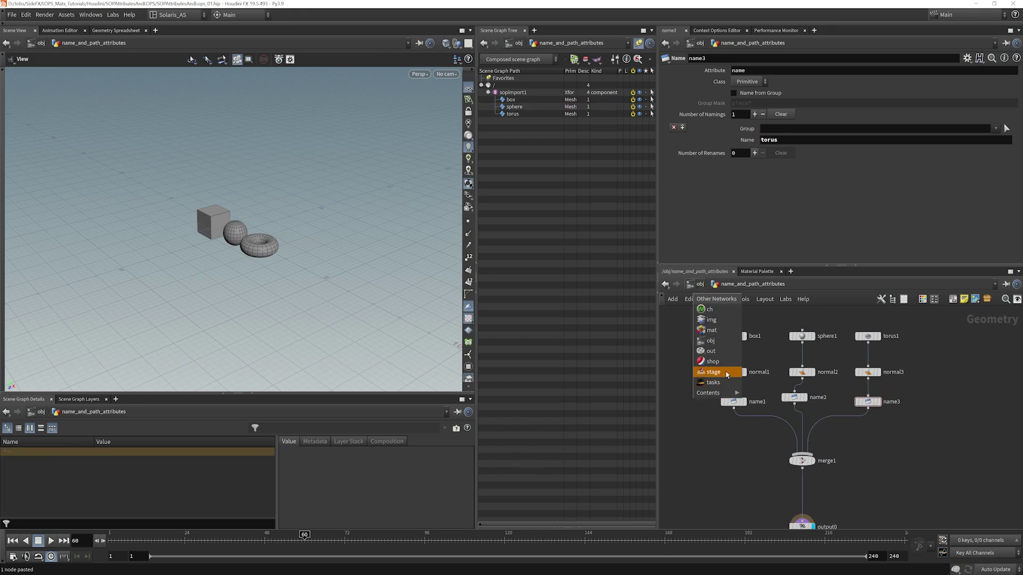
{"action": "left_click", "coordinate": [726, 381]}
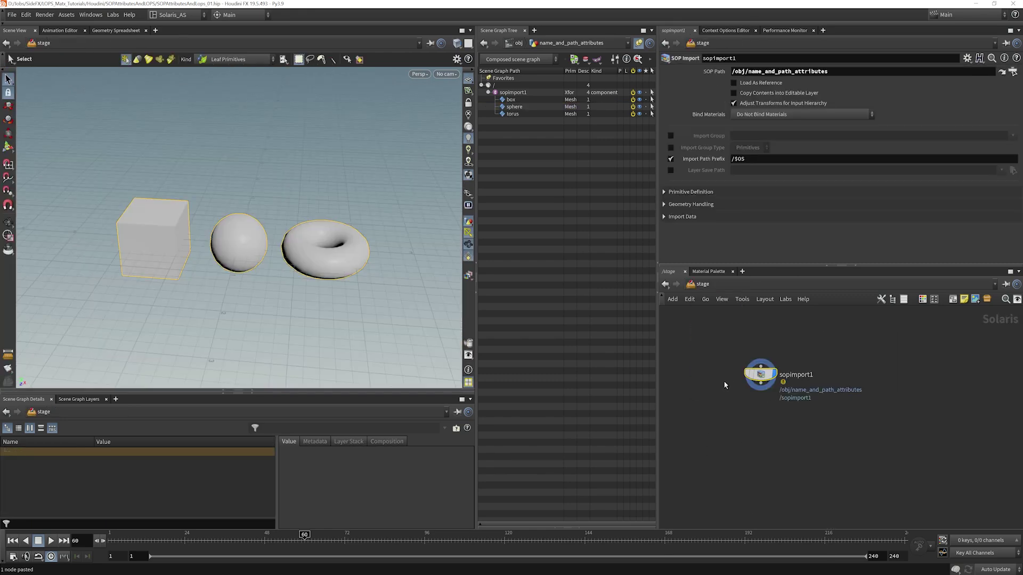
{"action": "left_click", "coordinate": [498, 115]}
{"action": "left_click", "coordinate": [513, 106]}
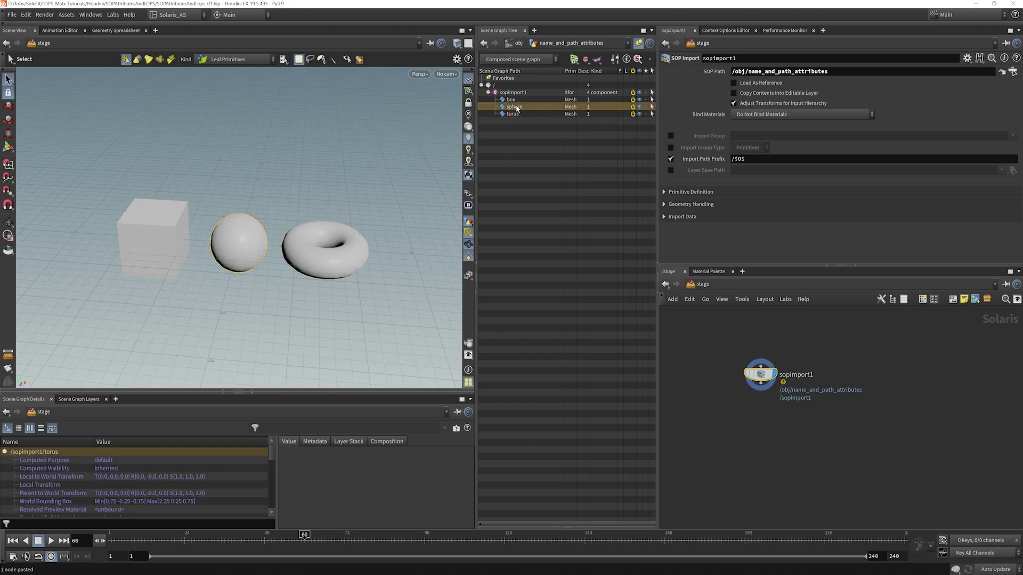
{"action": "left_click", "coordinate": [512, 99]}
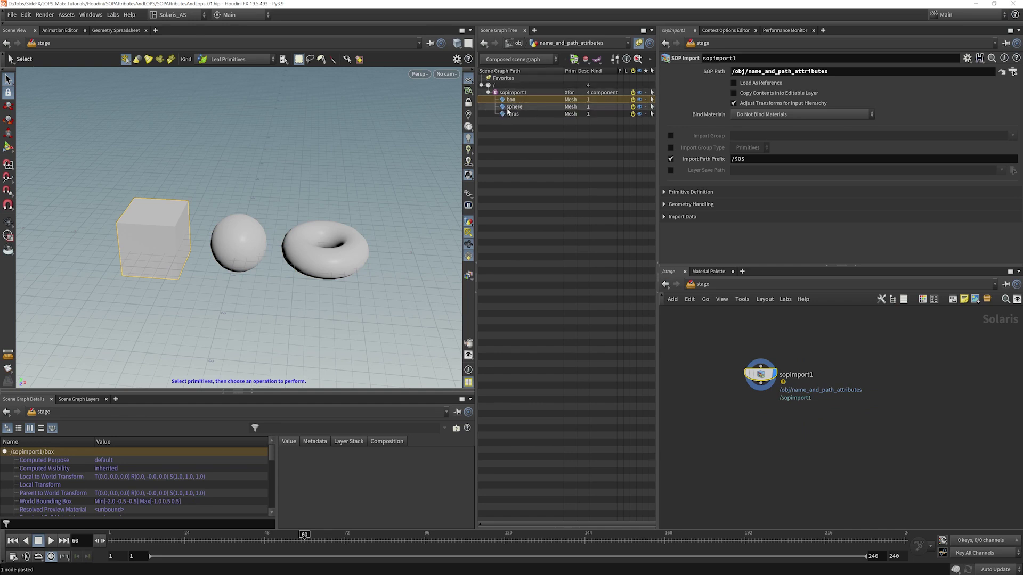
- Toggle the box, sphere and torus visibility off and back on in the Scene Graph Tree
{"action": "left_click", "coordinate": [639, 99]}
{"action": "left_click", "coordinate": [640, 99]}
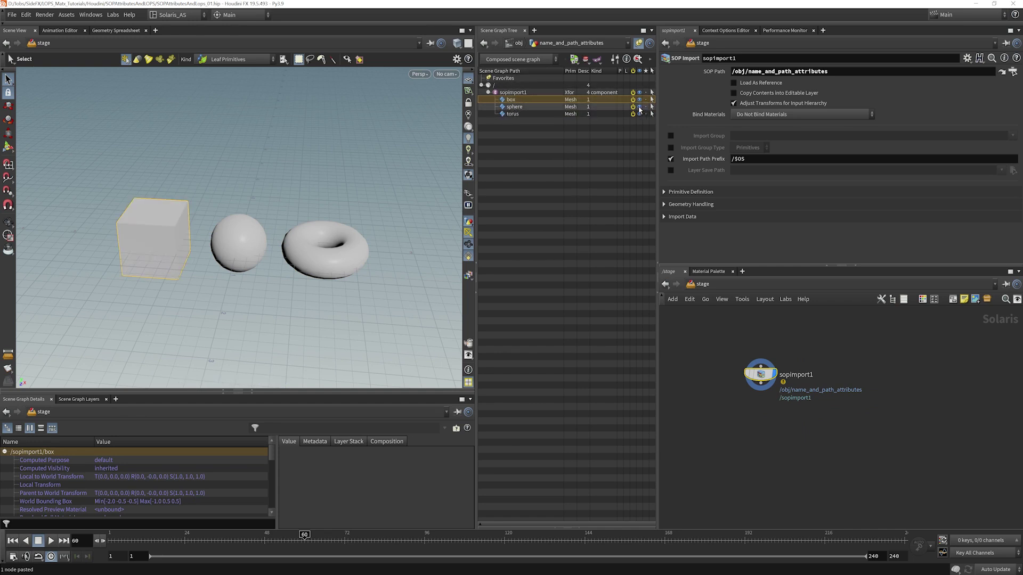
{"action": "left_click", "coordinate": [640, 107]}
{"action": "left_click", "coordinate": [640, 107]}
{"action": "left_click", "coordinate": [640, 114]}
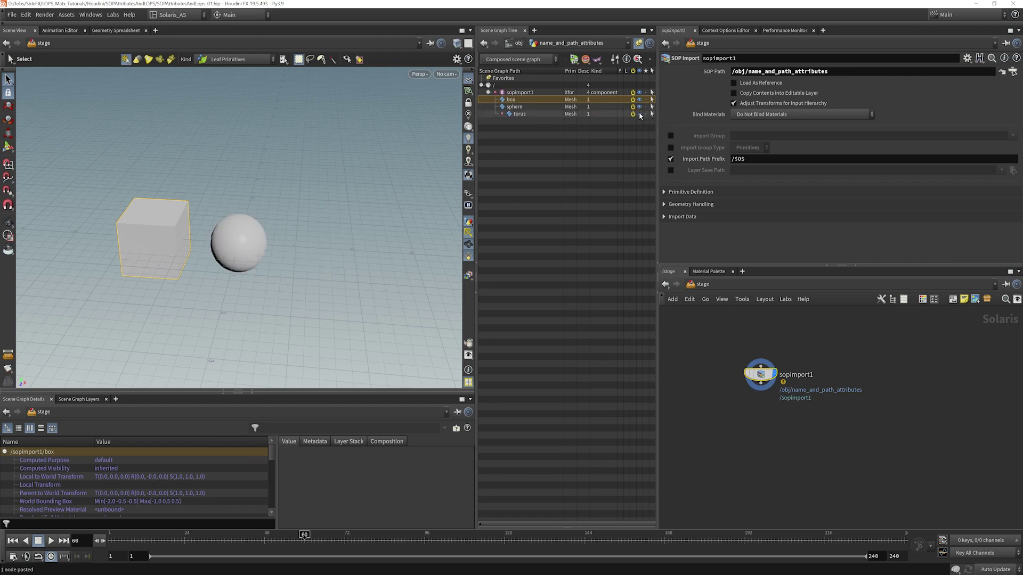
{"action": "left_click", "coordinate": [639, 114]}
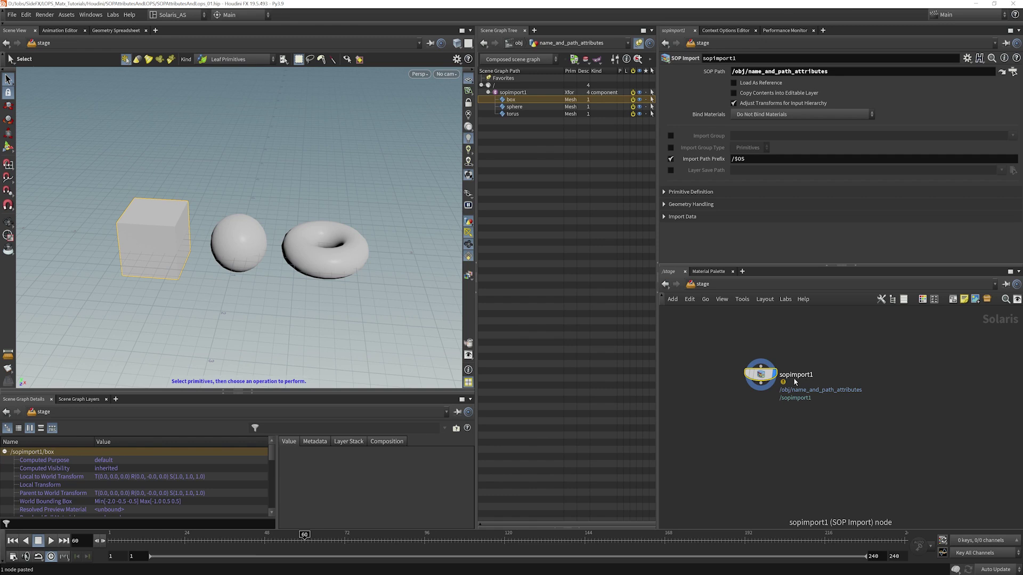
- Set sopimport1's Import Path Prefix to MyAsset/Geo/ and expand MyAsset and Geo in the scene graph
{"action": "double_click", "coordinate": [748, 162]}
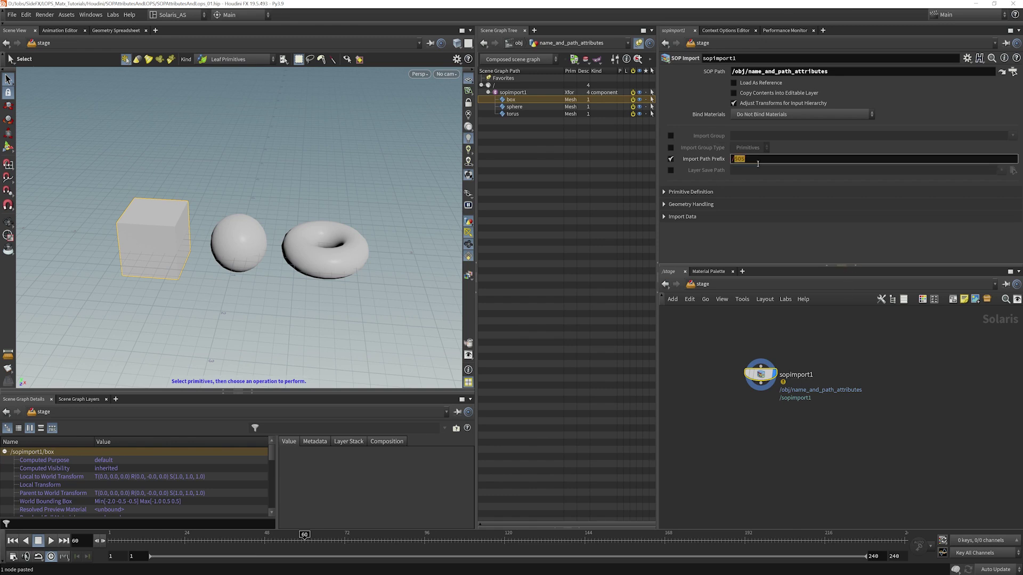
{"action": "type", "text": "MyA"}
{"action": "type", "text": "sset"}
{"action": "type", "text": "/Geo"}
{"action": "type", "text": "/"}
{"action": "key", "text": "Return"}
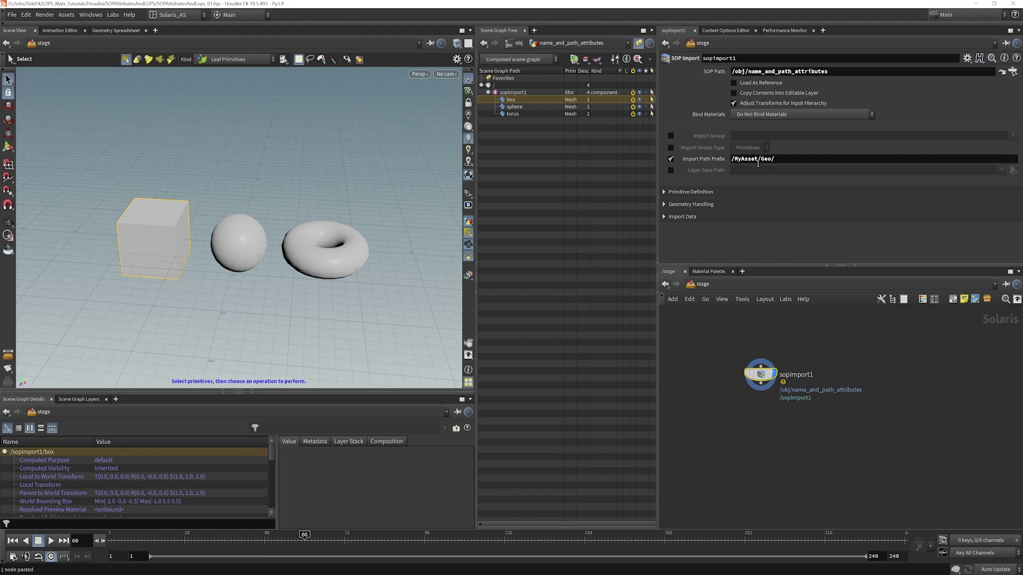
{"action": "left_click", "coordinate": [511, 94]}
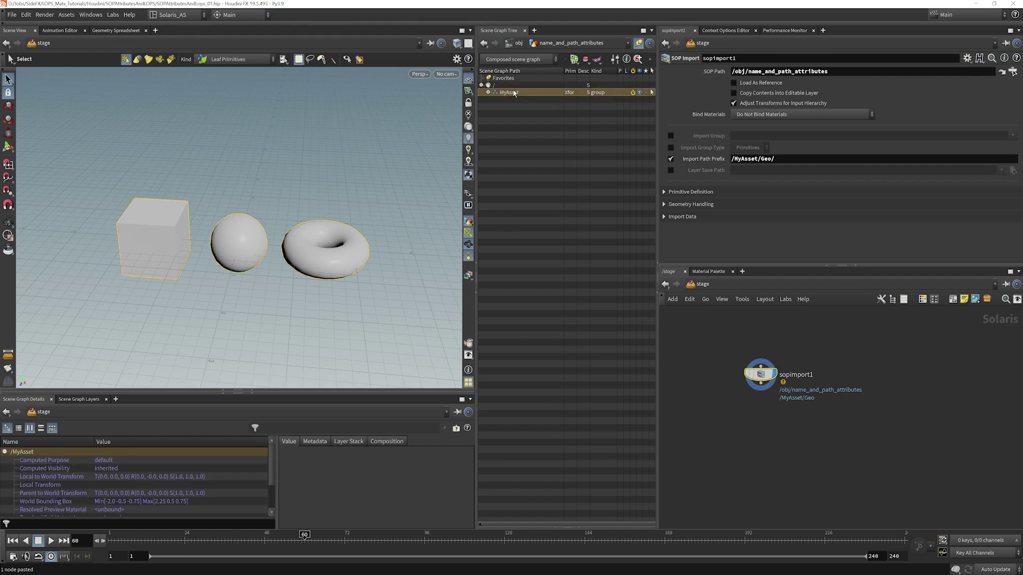
{"action": "left_click", "coordinate": [498, 100]}
{"action": "left_click", "coordinate": [495, 100]}
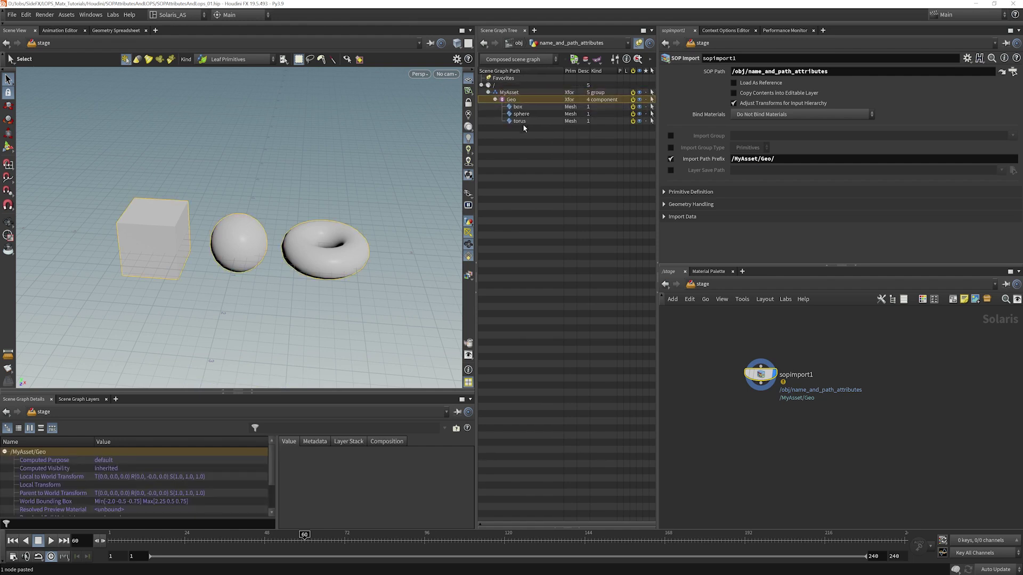
- Return inside name_and_path_attributes and move merge1 and output0 lower to make room
{"action": "left_click", "coordinate": [705, 299]}
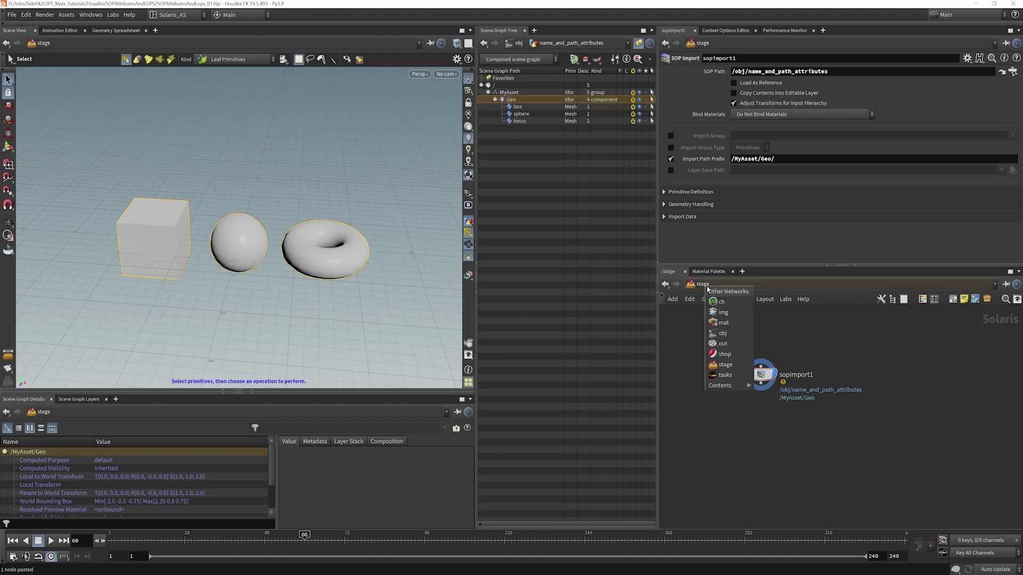
{"action": "left_click", "coordinate": [717, 340]}
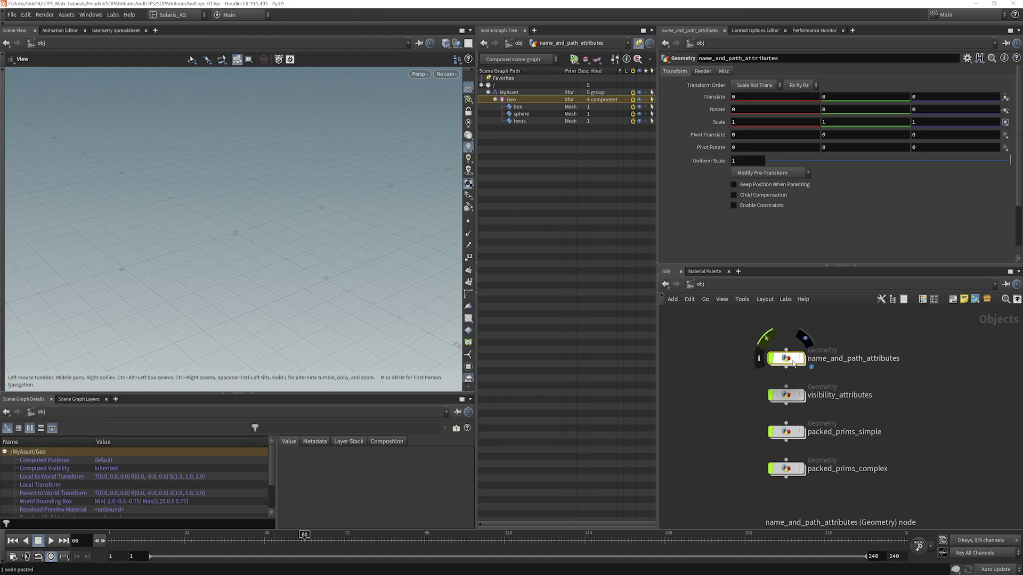
{"action": "double_click", "coordinate": [793, 362]}
{"action": "scroll", "coordinate": [733, 418], "scroll_direction": "down", "scroll_amount": 2}
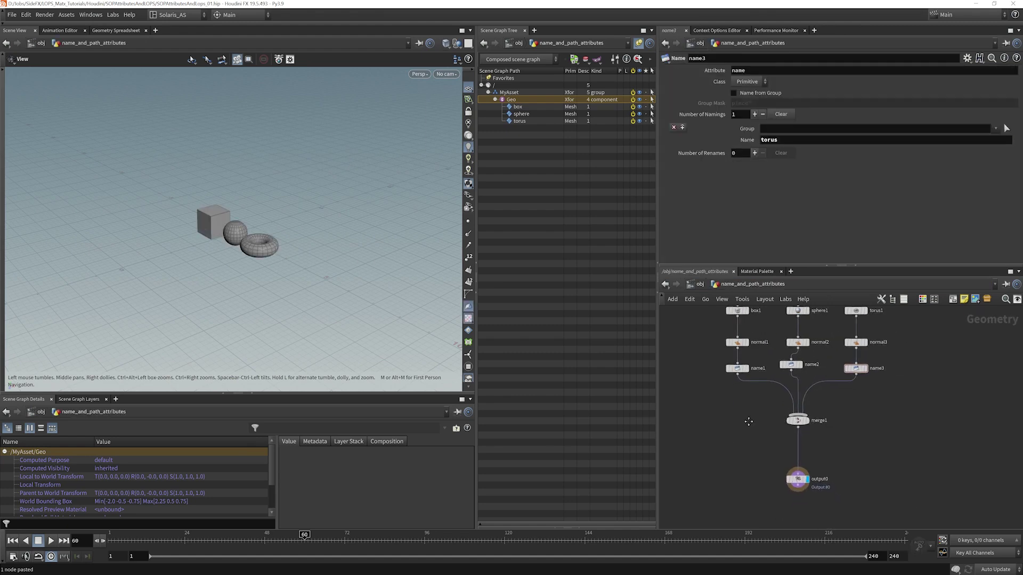
{"action": "left_click_drag", "start_coordinate": [831, 493], "coordinate": [802, 457]}
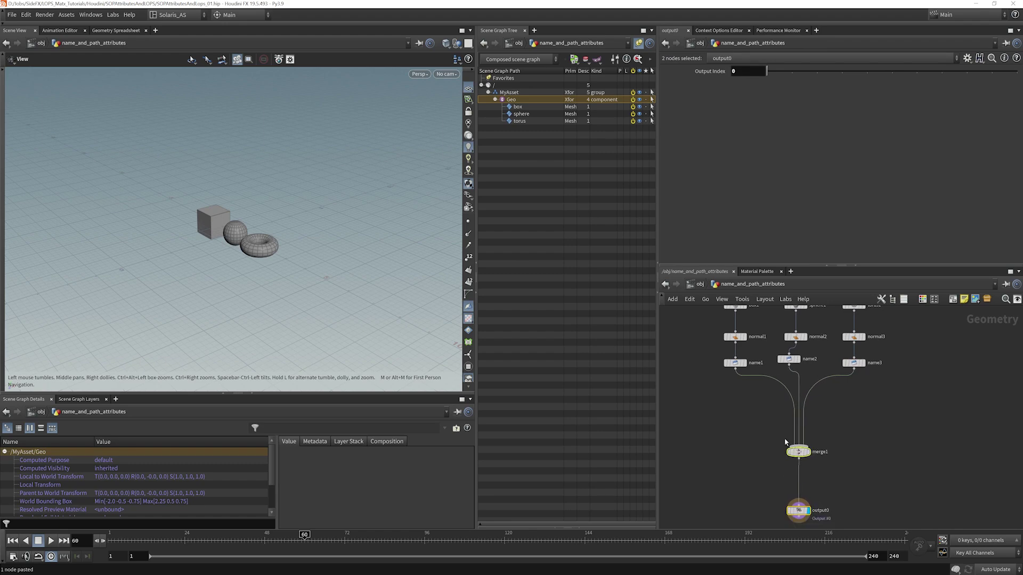
{"action": "middle_click_drag", "start_coordinate": [748, 342], "coordinate": [754, 368]}
{"action": "left_click", "coordinate": [719, 433]}
- Add an Attribute Wrangle on the name1→merge1 wire set to run over Primitives
{"action": "key", "text": "Tab"}
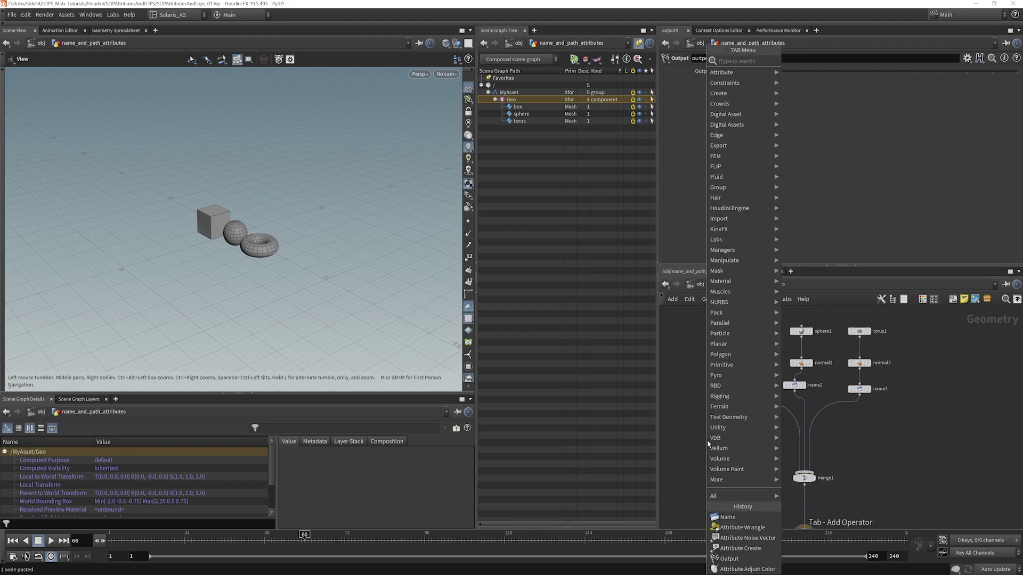
{"action": "type", "text": "attwr"}
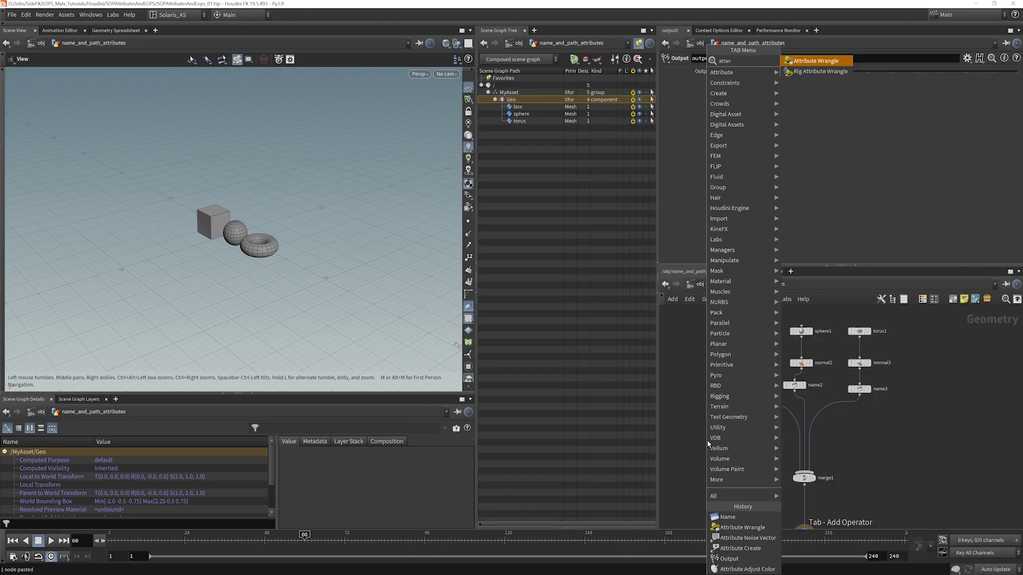
{"action": "key", "text": "Escape"}
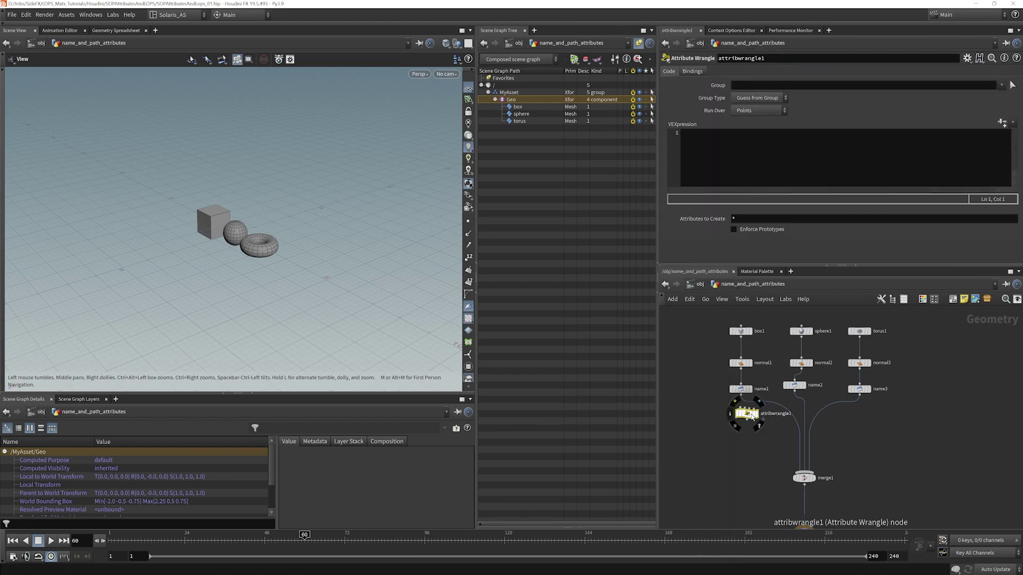
{"action": "left_click", "coordinate": [747, 416]}
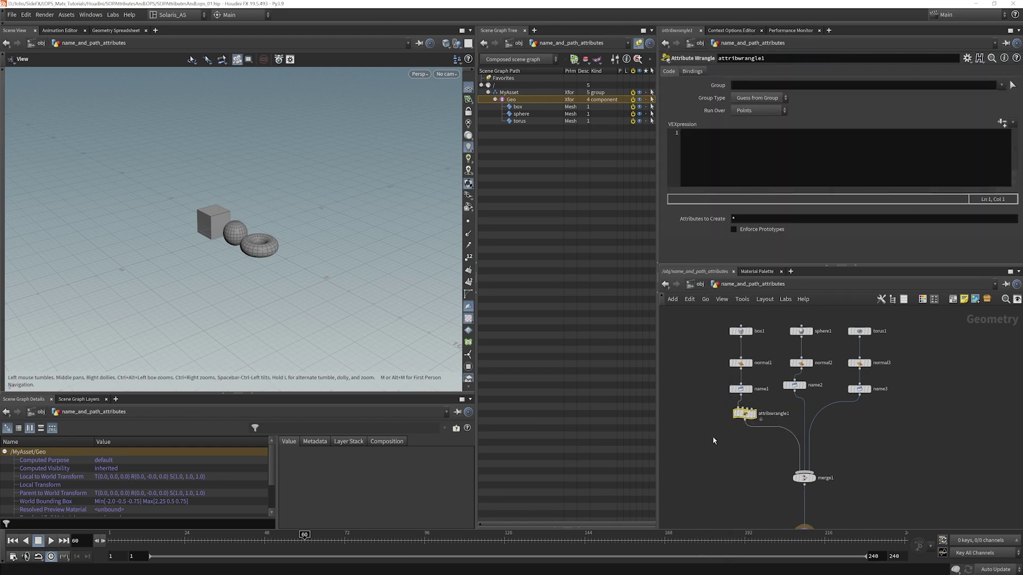
{"action": "left_click", "coordinate": [754, 113]}
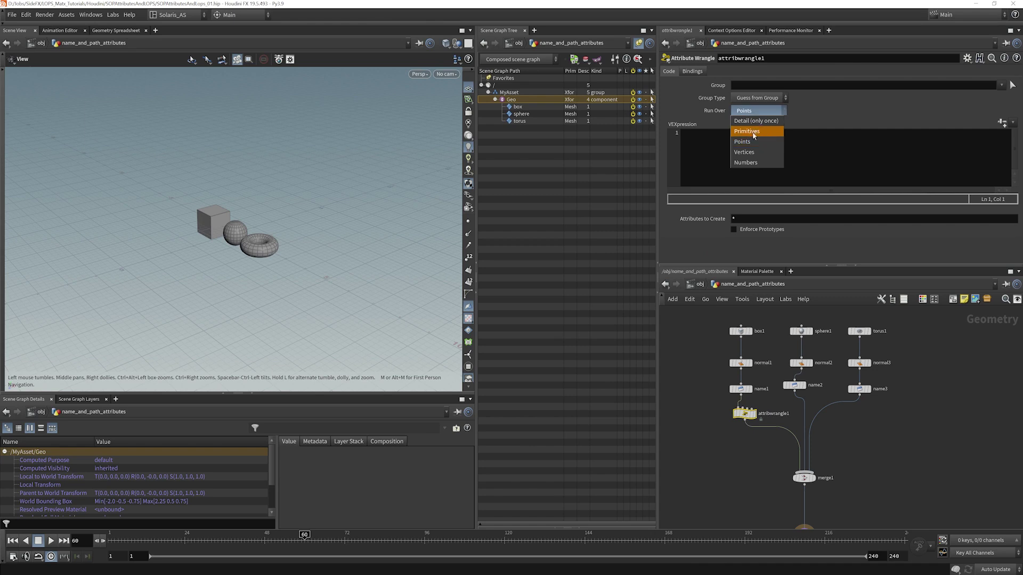
{"action": "left_click", "coordinate": [752, 135]}
{"action": "left_click_drag", "start_coordinate": [746, 415], "coordinate": [742, 417]}
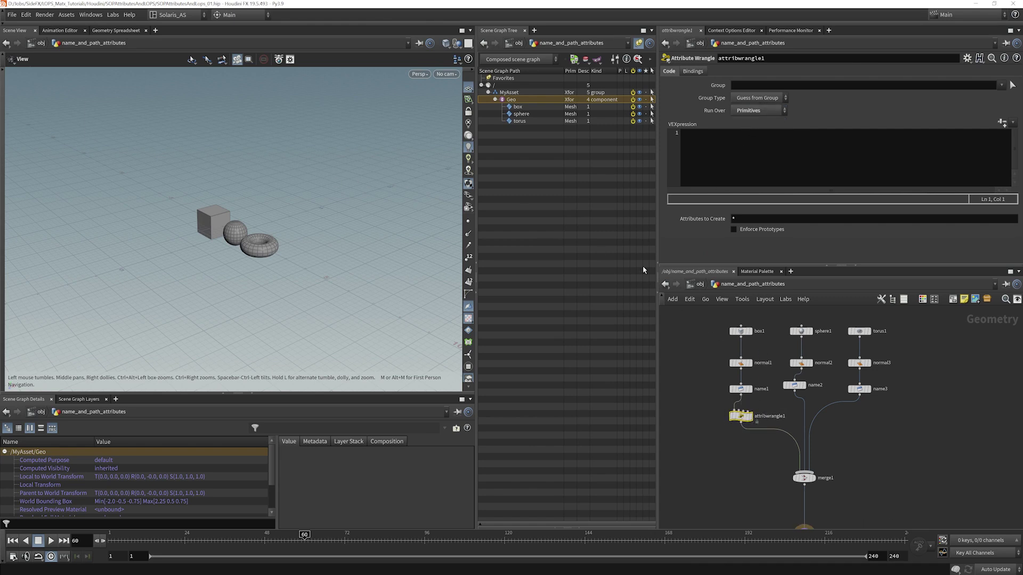
- Write s@path = "/MyPathTest/Geo/" + s@name in the wrangle's VEXpression
{"action": "left_click", "coordinate": [709, 135]}
{"action": "type", "text": "s"}
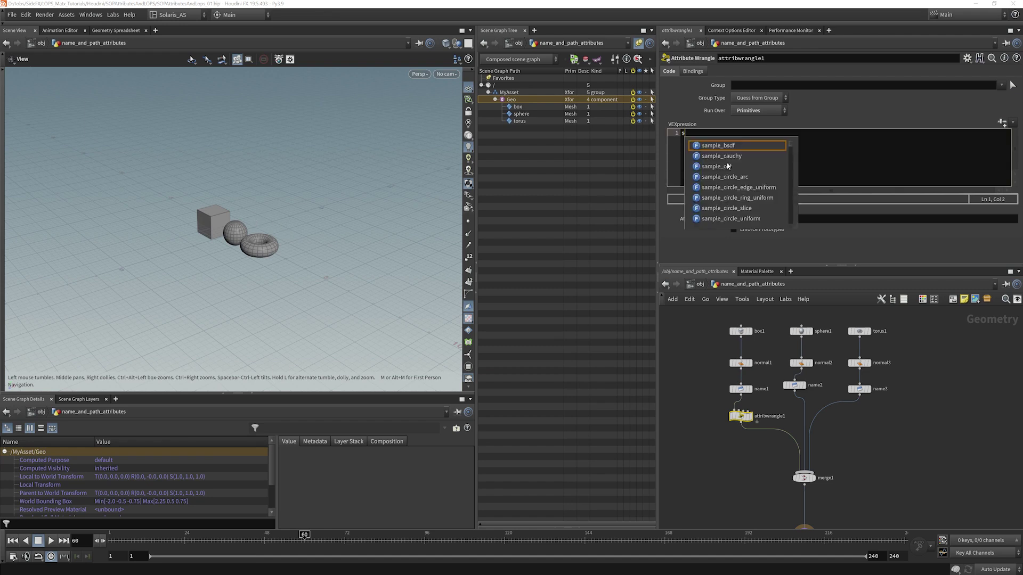
{"action": "type", "text": "@path"}
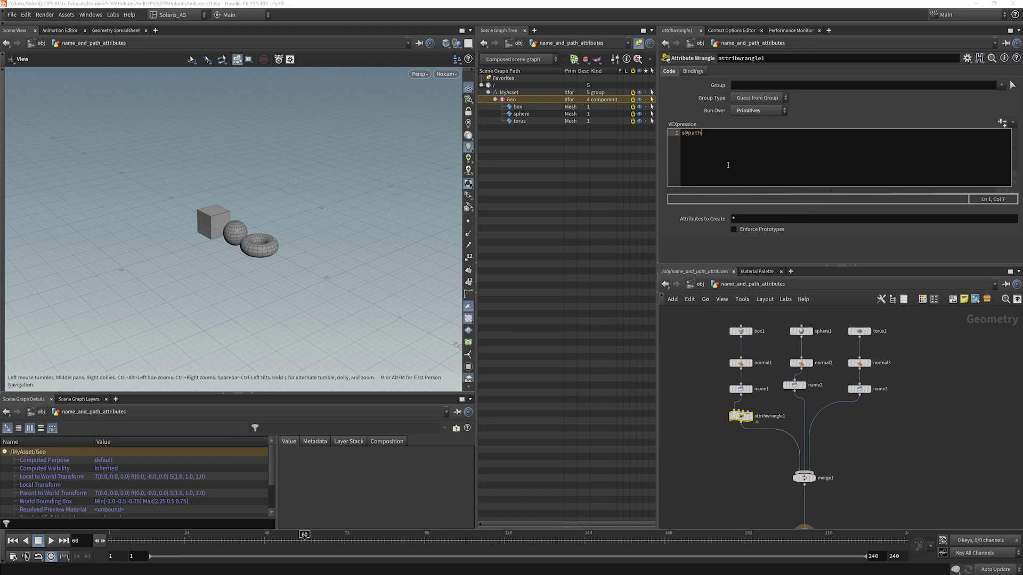
{"action": "type", "text": " = \"/"}
{"action": "type", "text": "MyPathTest"}
{"action": "type", "text": "/Geo/\" + s@"}
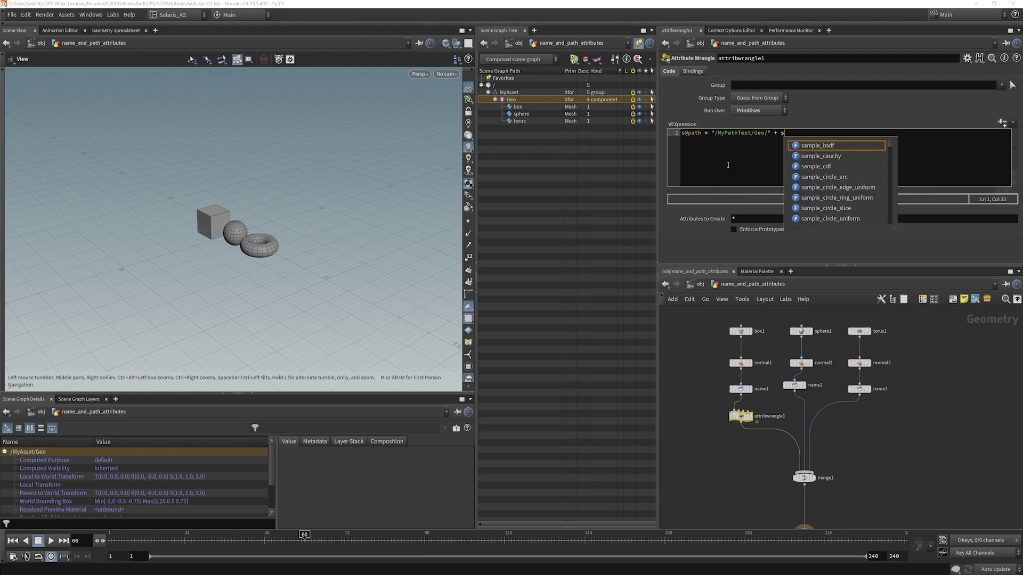
{"action": "key", "text": "Escape"}
{"action": "type", "text": "name;"}
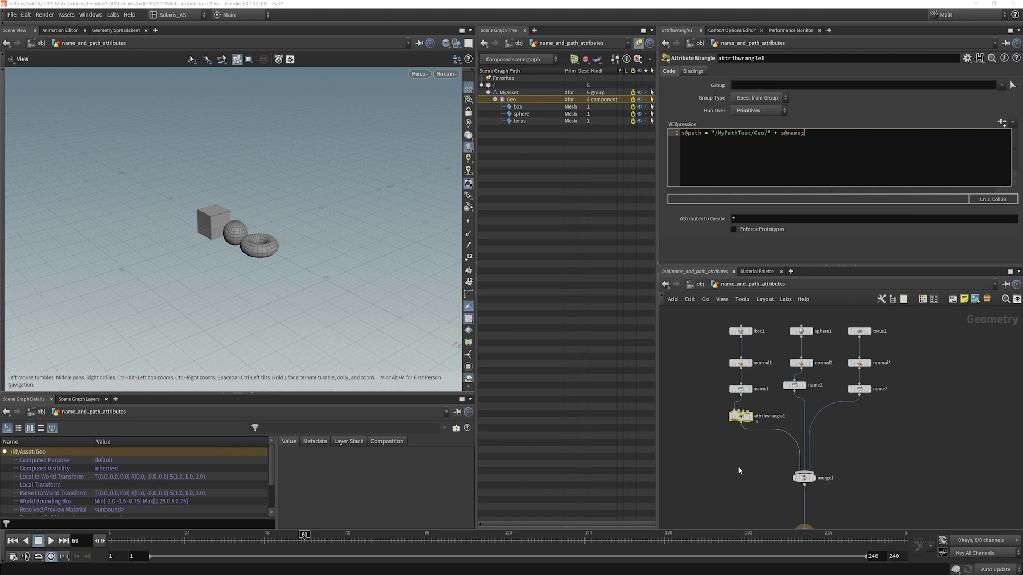
- Commit the VEX code, expand MyPathTest/Geo to reveal the box, then select MyAsset
{"action": "left_click", "coordinate": [741, 468]}
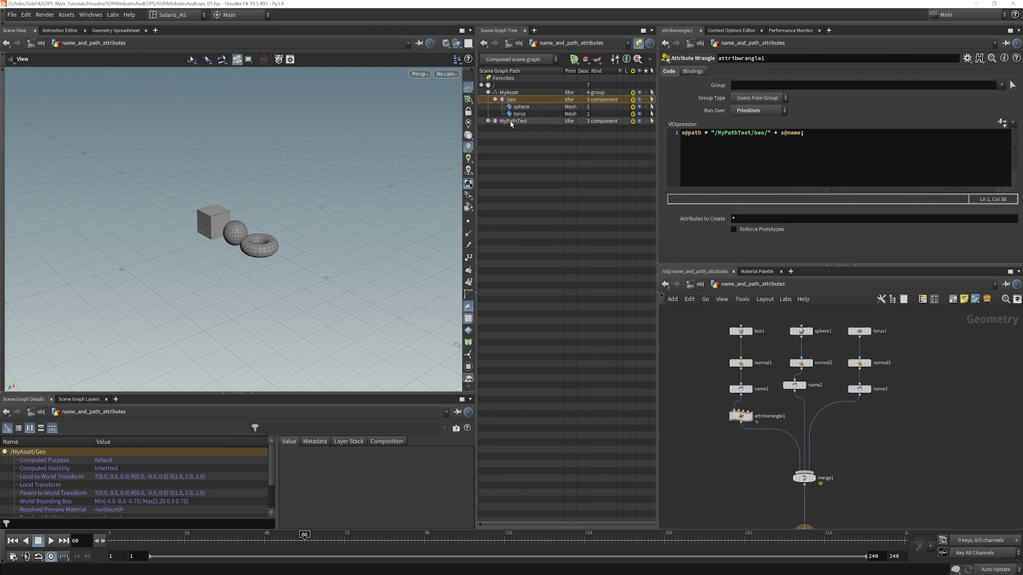
{"action": "left_click", "coordinate": [488, 121]}
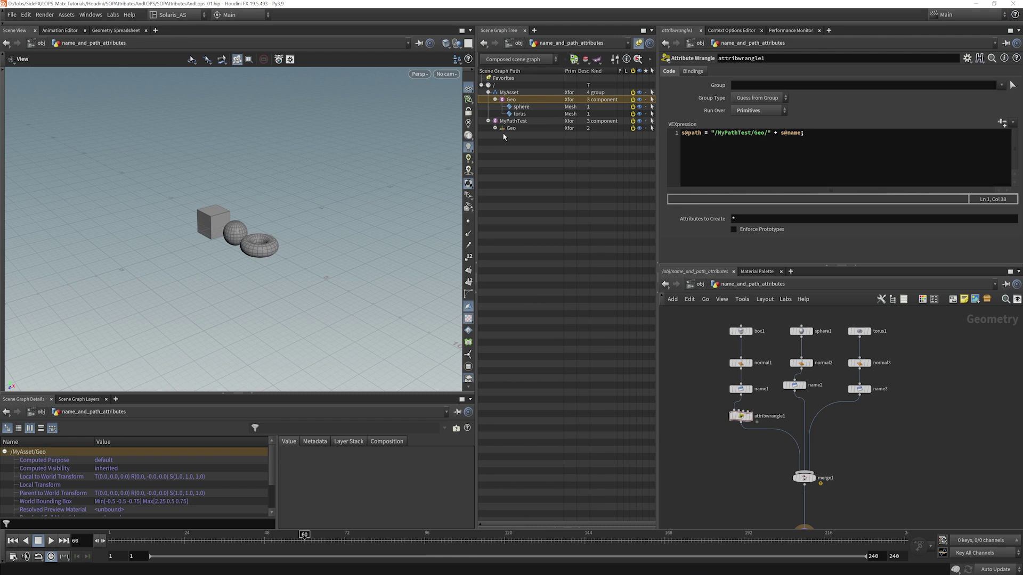
{"action": "left_click", "coordinate": [495, 128]}
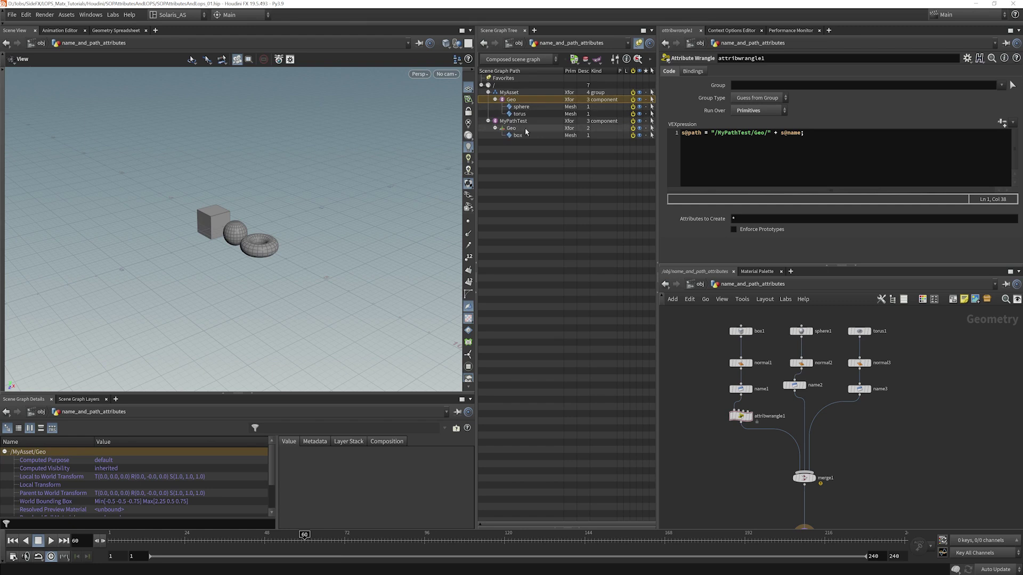
{"action": "left_click", "coordinate": [507, 94]}
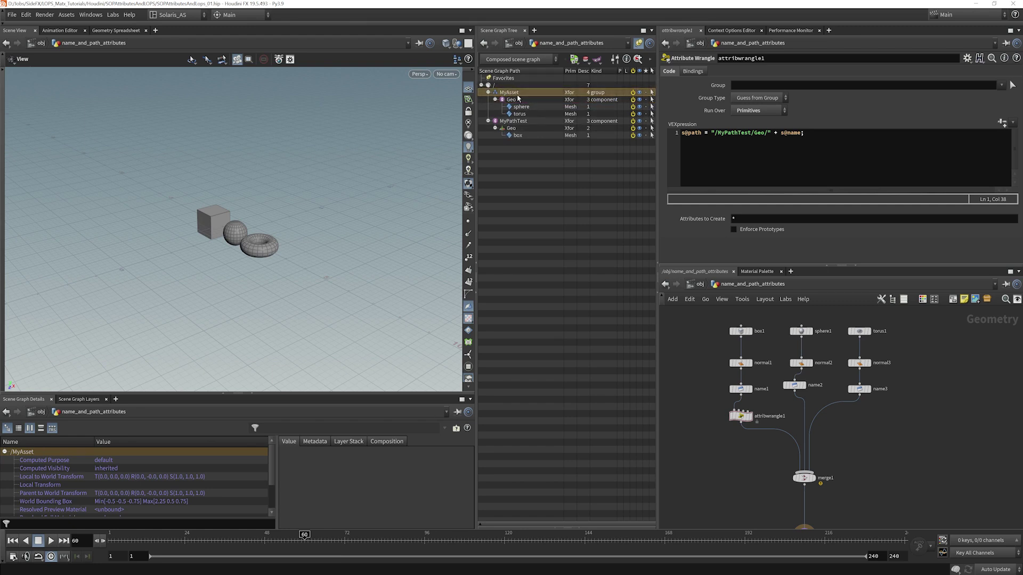
- Switch to the /stage network and inspect the sopimport1 node
{"action": "left_click", "coordinate": [696, 285]}
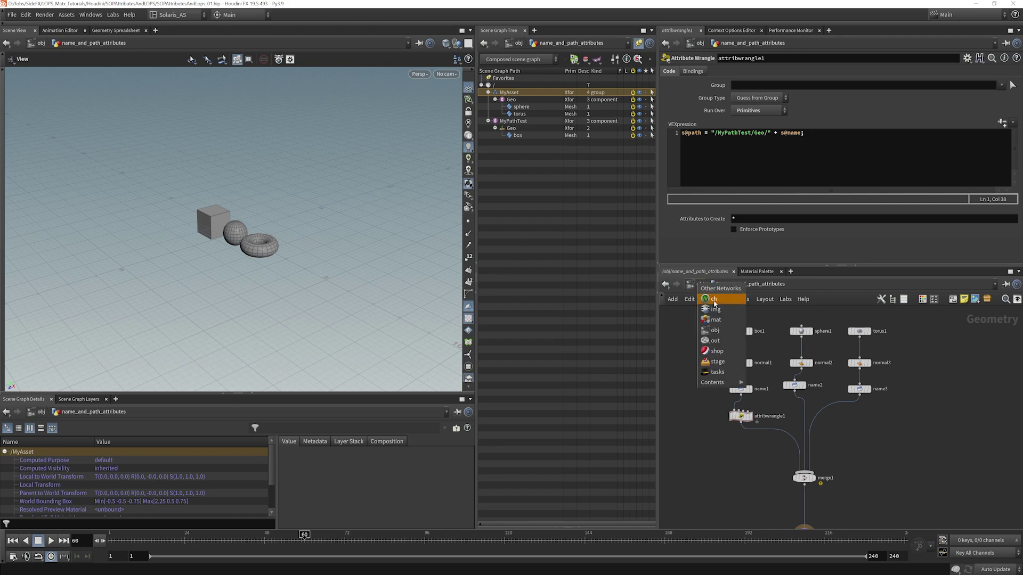
{"action": "left_click", "coordinate": [719, 362]}
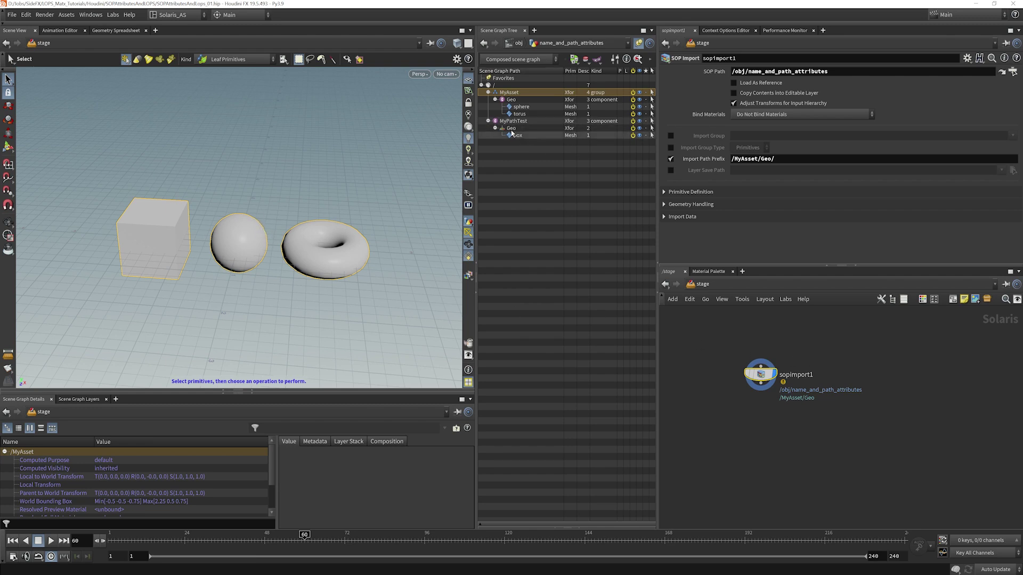
{"action": "mouse_move", "coordinate": [772, 376]}
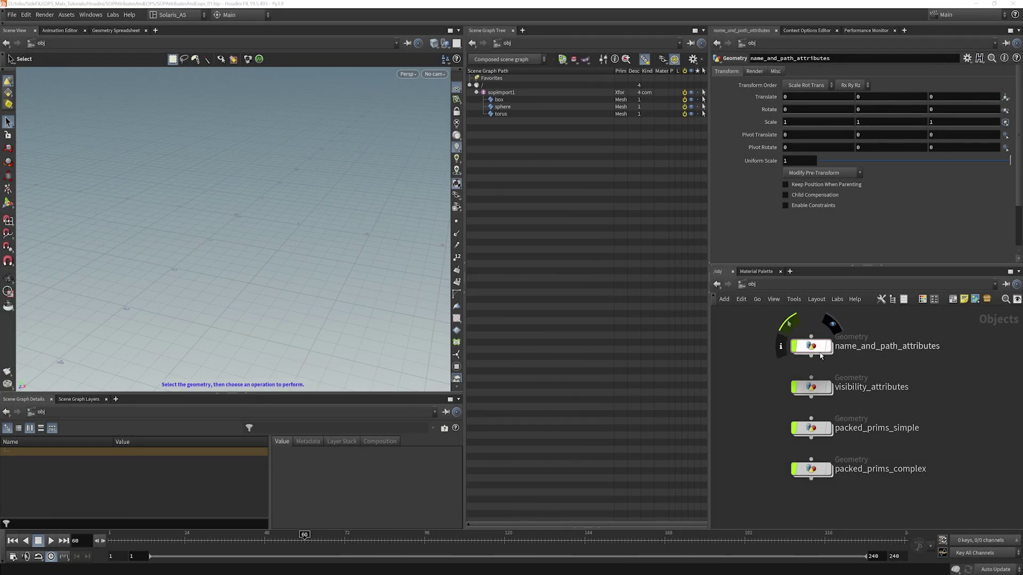
- Inside name_and_path_attributes, display the box branch from name1 and review the name2 and name3 nodes
{"action": "double_click", "coordinate": [811, 347]}
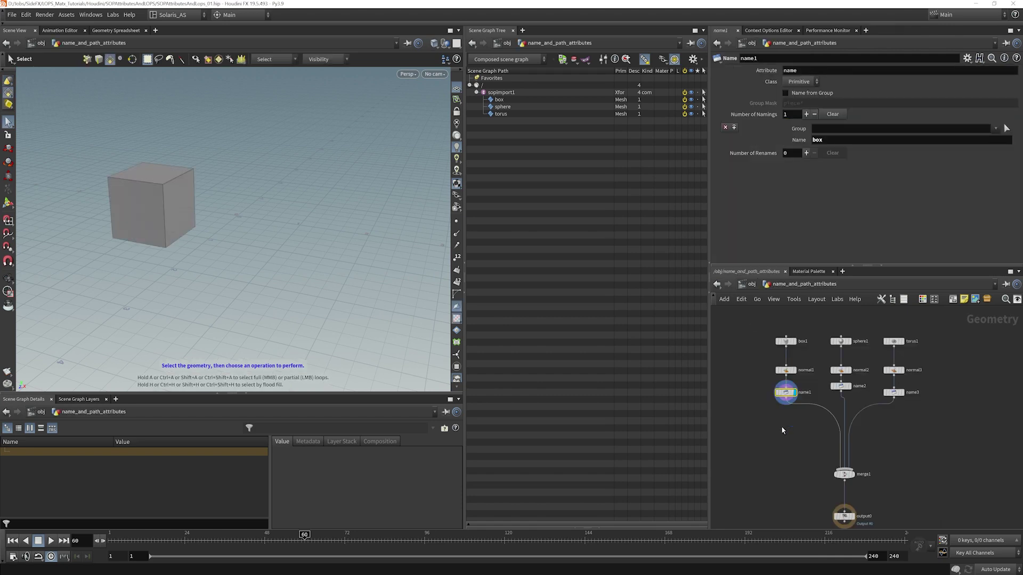
{"action": "scroll", "coordinate": [781, 426], "scroll_direction": "up", "scroll_amount": 2}
{"action": "scroll", "coordinate": [781, 415], "scroll_direction": "up", "scroll_amount": 2}
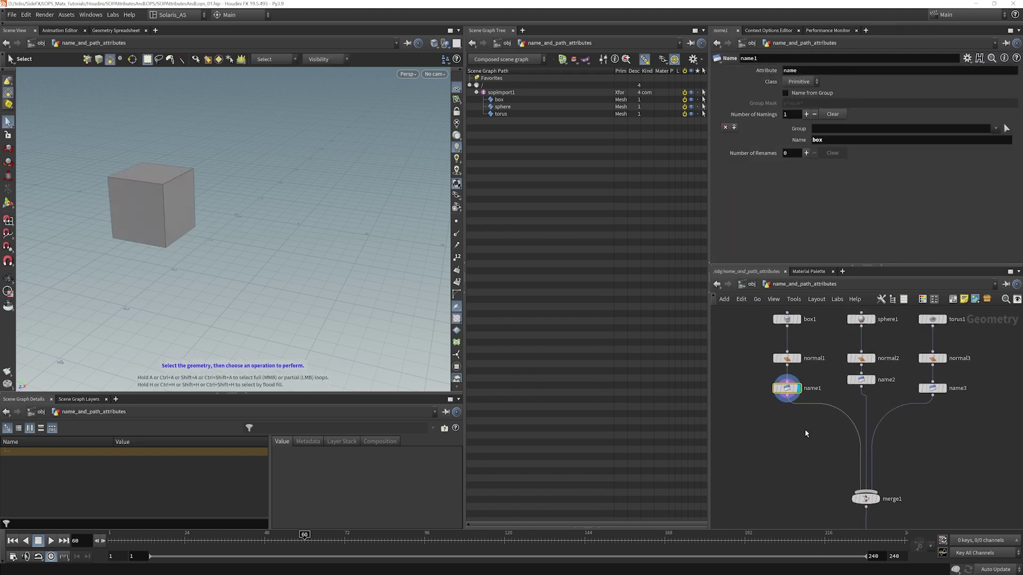
{"action": "left_click", "coordinate": [798, 388]}
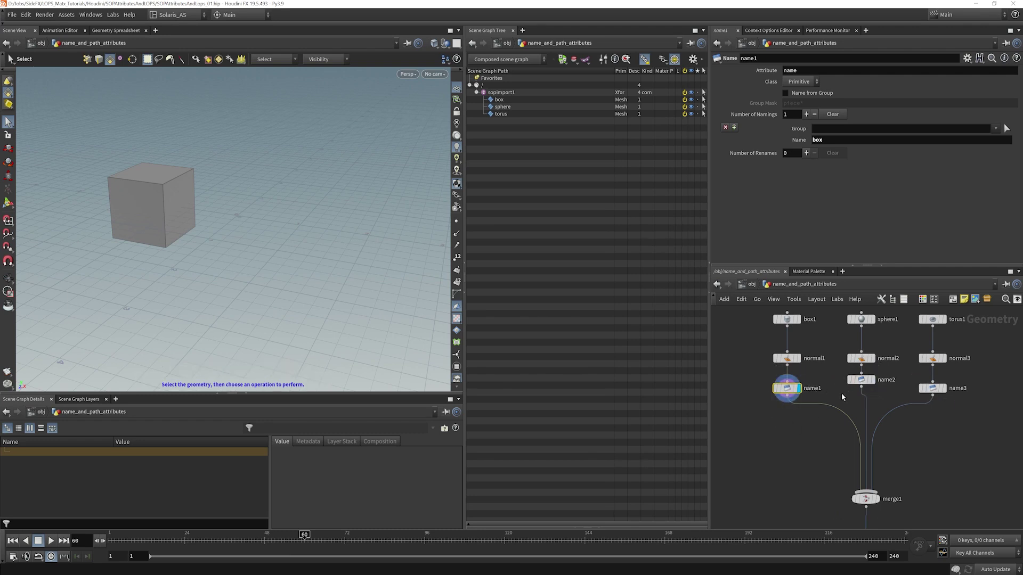
{"action": "left_click", "coordinate": [861, 380]}
{"action": "left_click", "coordinate": [933, 388]}
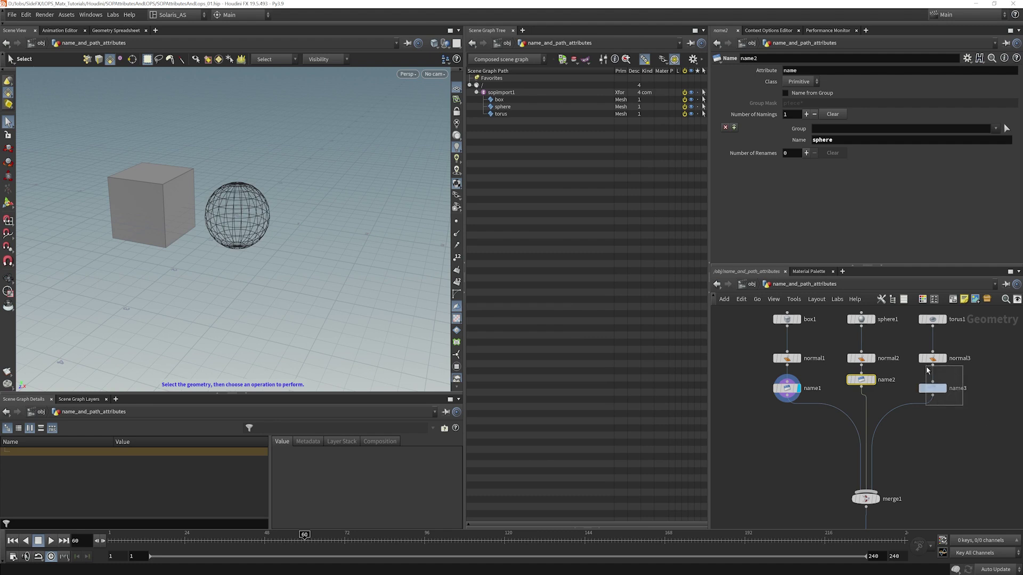
{"action": "left_click", "coordinate": [788, 431]}
{"action": "scroll", "coordinate": [799, 432], "scroll_direction": "down", "scroll_amount": 2}
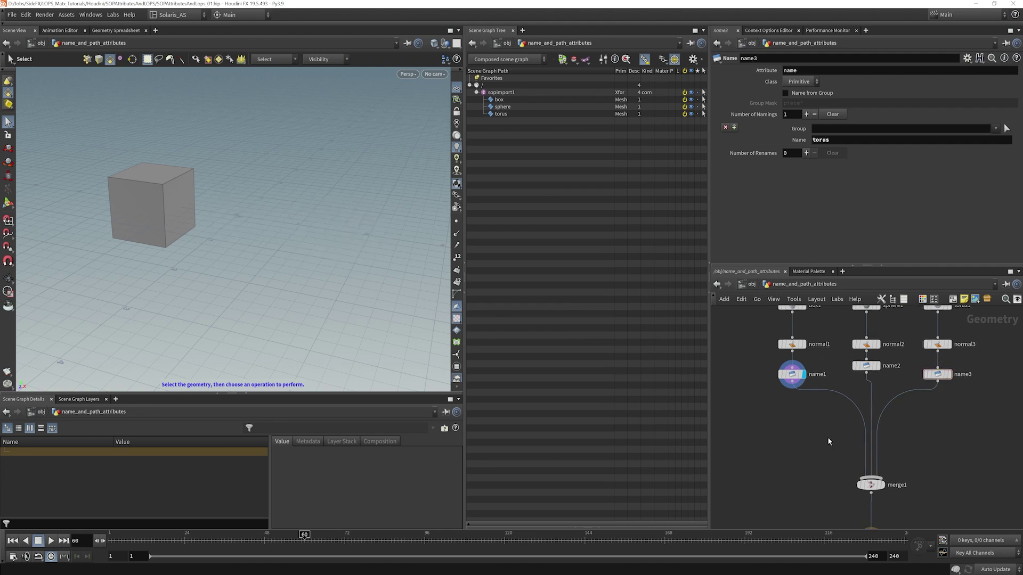
- Add an Attribute Create node below name1, wired to name1's output
{"action": "key", "text": "Tab"}
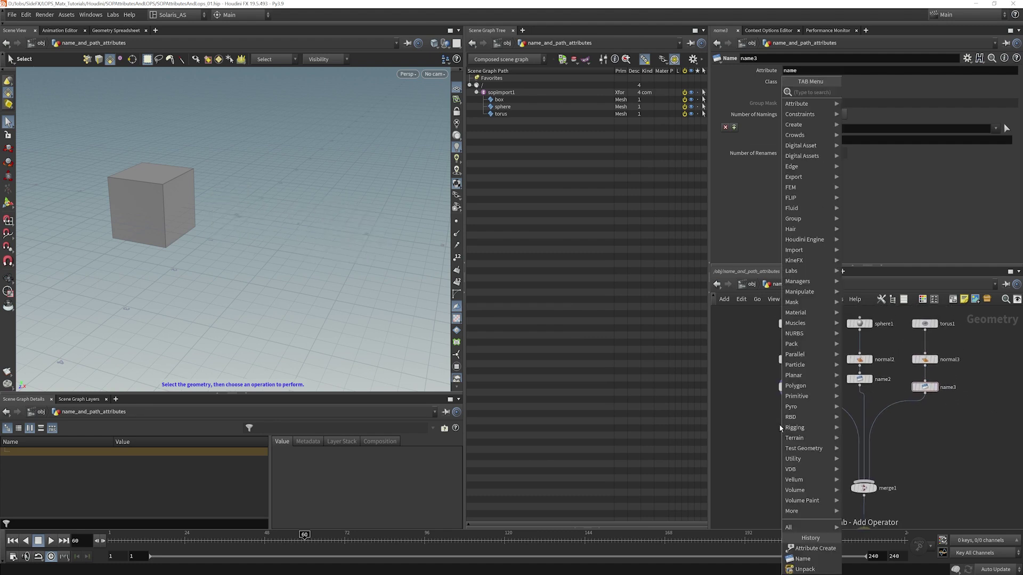
{"action": "type", "text": "attcre"}
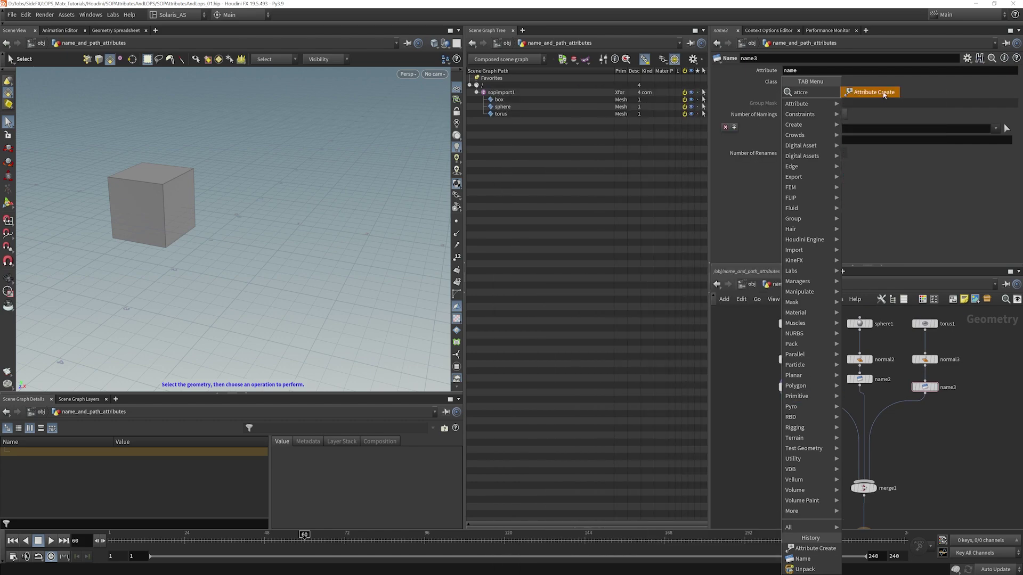
{"action": "key", "text": "Return"}
{"action": "left_click", "coordinate": [783, 421]}
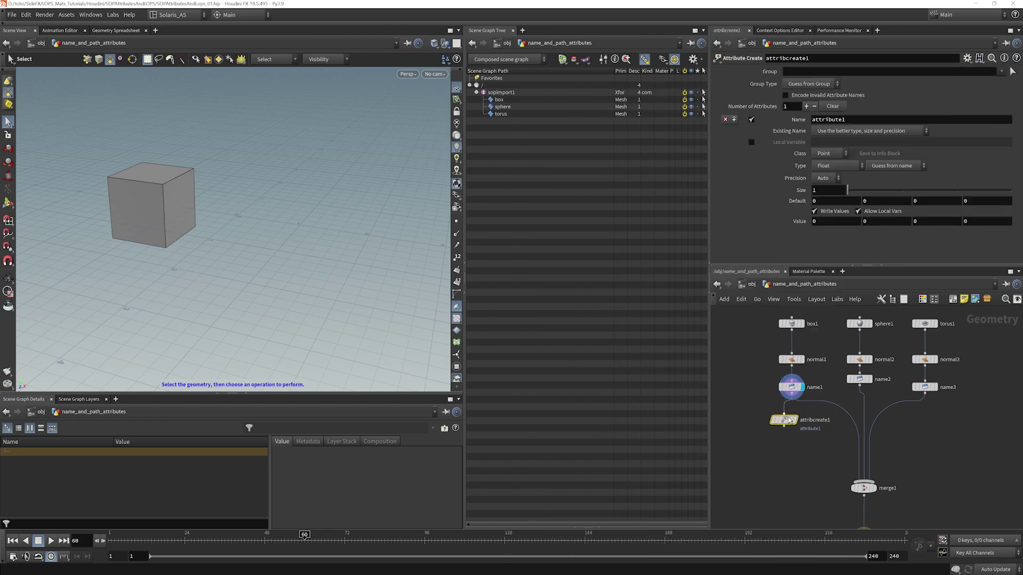
{"action": "left_click_drag", "start_coordinate": [791, 395], "coordinate": [784, 415]}
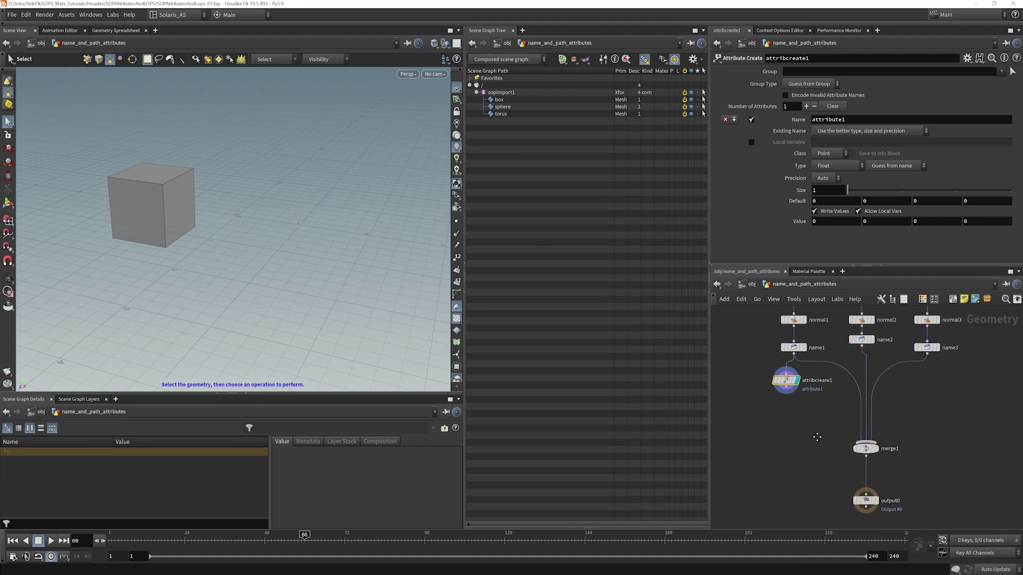
- Make attribcreate1 write an Integer Primitive attribute named subset with value 1
{"action": "double_click", "coordinate": [833, 122]}
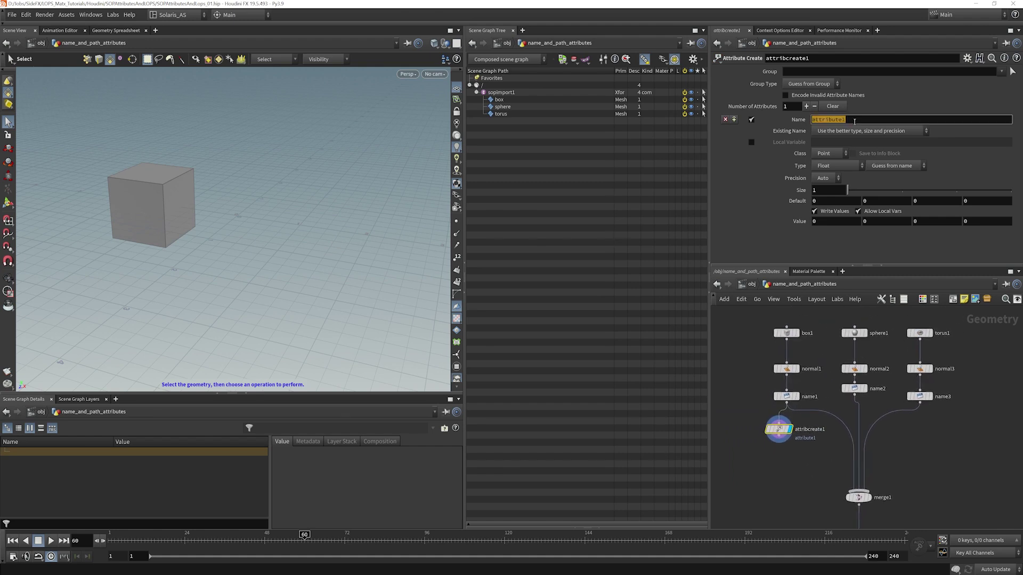
{"action": "type", "text": "subset"}
{"action": "key", "text": "Return"}
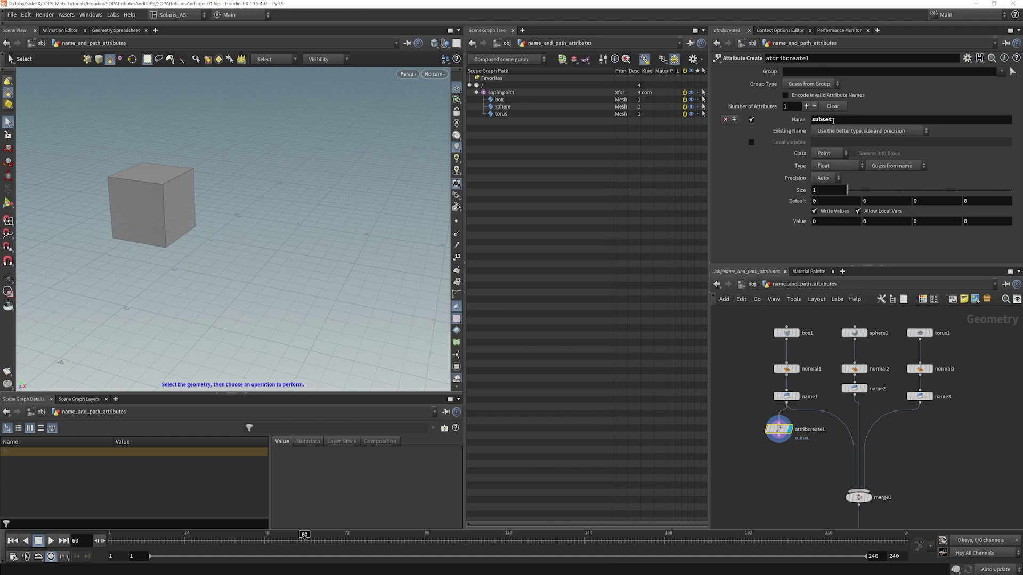
{"action": "left_click", "coordinate": [848, 154]}
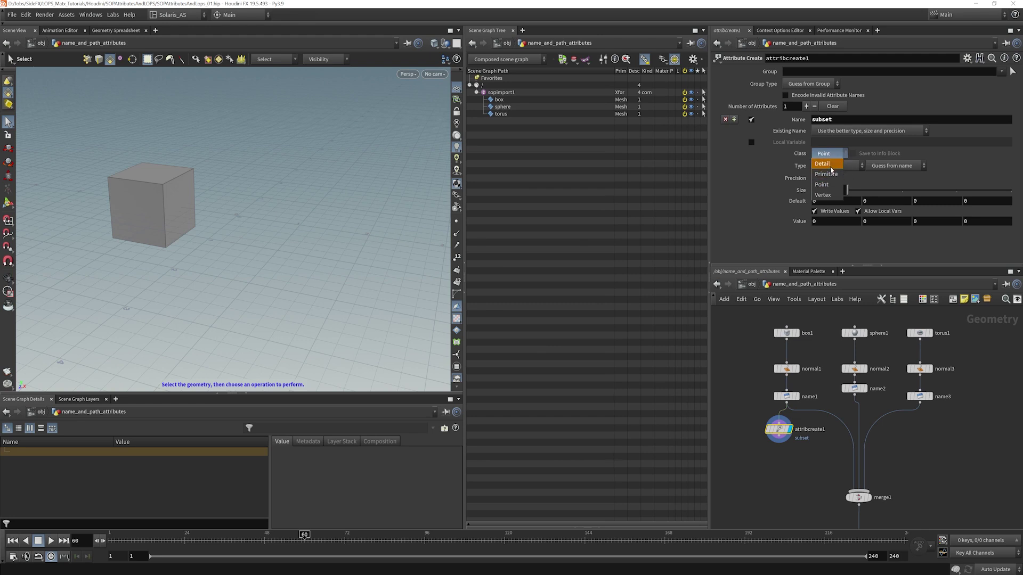
{"action": "left_click", "coordinate": [831, 177]}
{"action": "left_click", "coordinate": [830, 166]}
{"action": "left_click", "coordinate": [829, 178]}
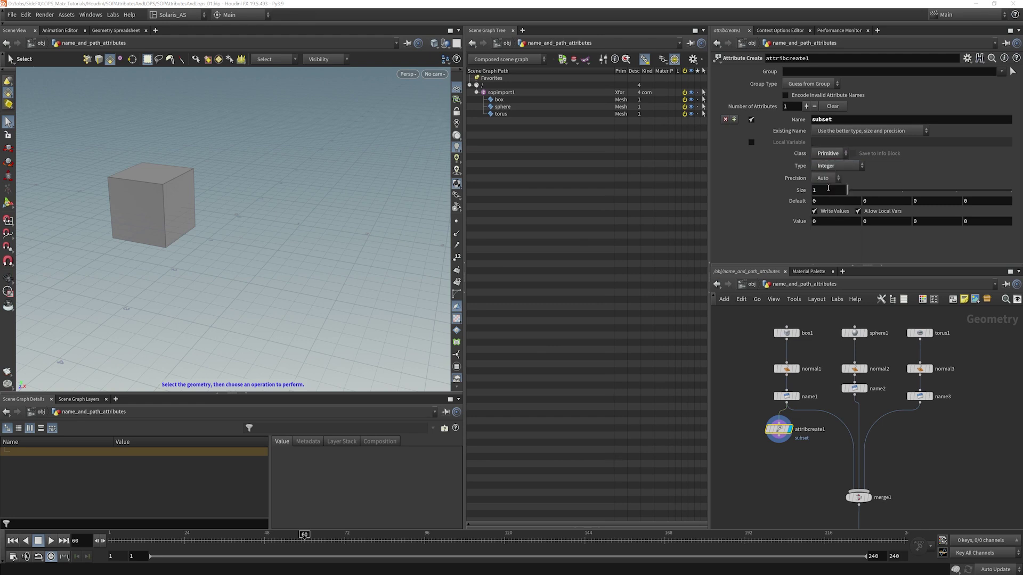
{"action": "left_click", "coordinate": [831, 221]}
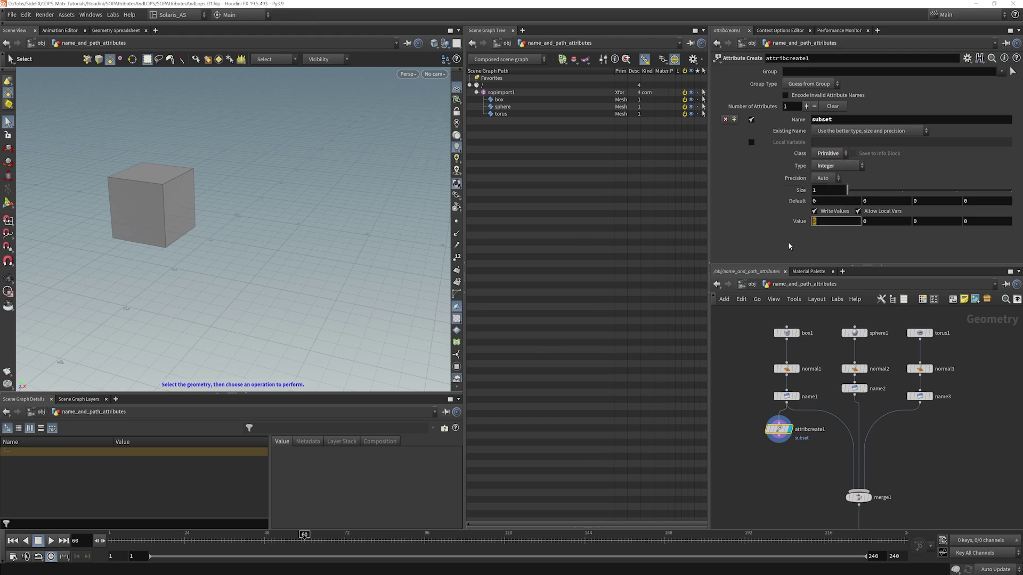
{"action": "type", "text": "1"}
{"action": "key", "text": "Return"}
- Set the group to the picked cube faces (0 2) and feed attribcreate1 into merge1
{"action": "left_click", "coordinate": [1012, 71]}
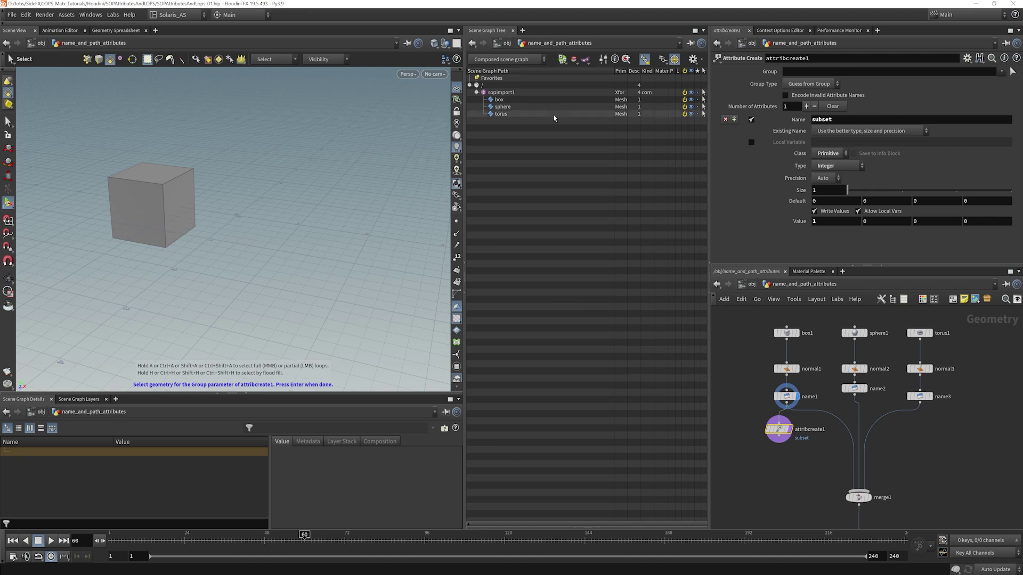
{"action": "left_click", "coordinate": [164, 180]}
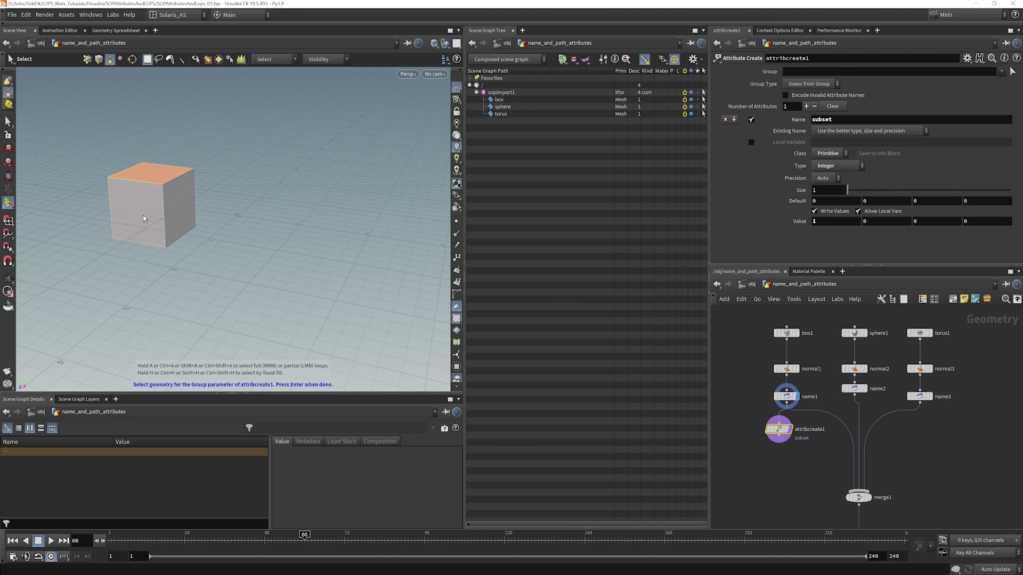
{"action": "key", "text": "Return"}
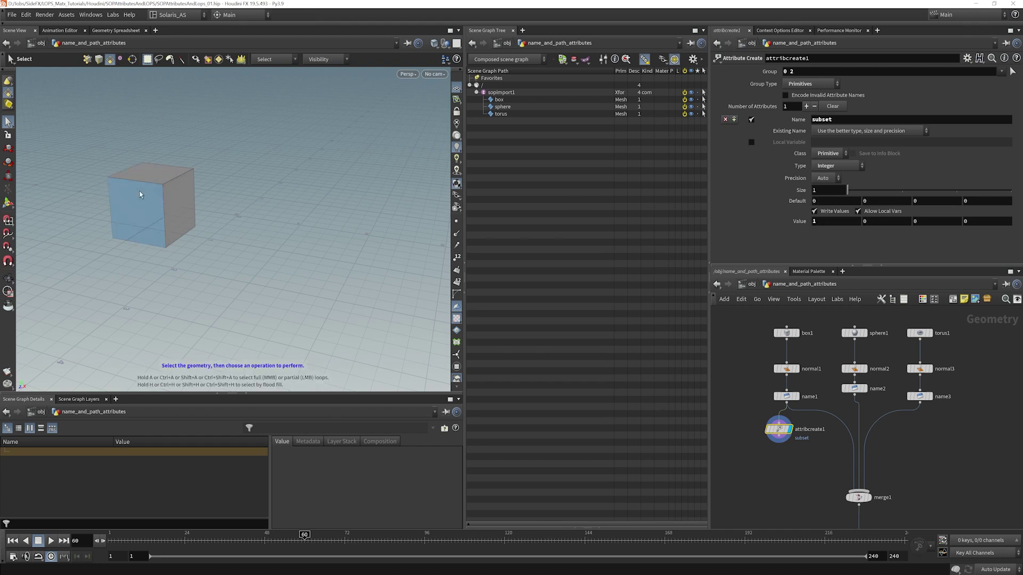
{"action": "middle_click_drag", "start_coordinate": [821, 447], "coordinate": [826, 426]}
{"action": "left_click_drag", "start_coordinate": [822, 393], "coordinate": [791, 428]}
- Duplicate attribcreate1 as attribcreate2, inserted between name2 and merge1
{"action": "key", "text": "ctrl+c"}
{"action": "key", "text": "ctrl+v"}
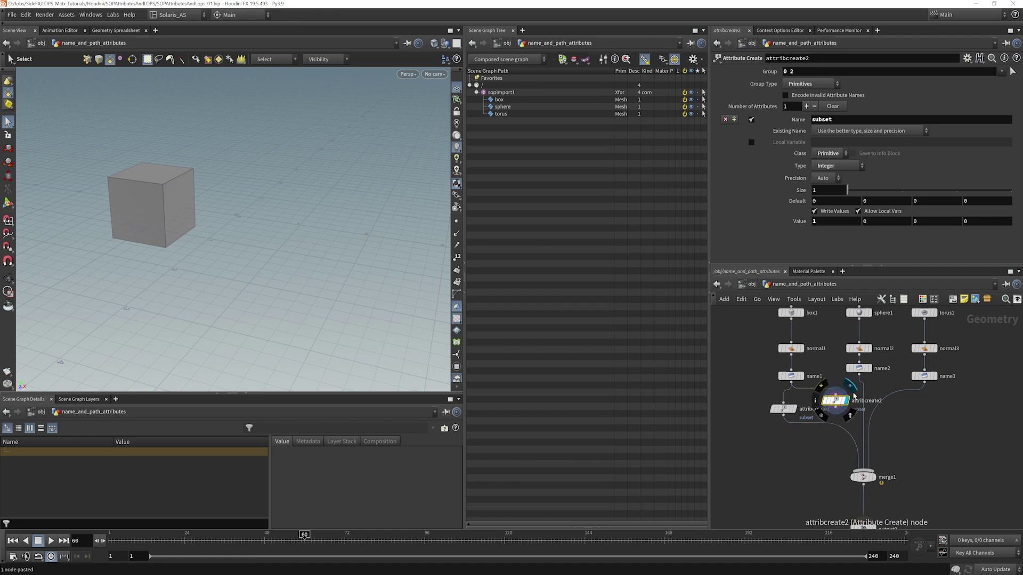
{"action": "left_click", "coordinate": [849, 397]}
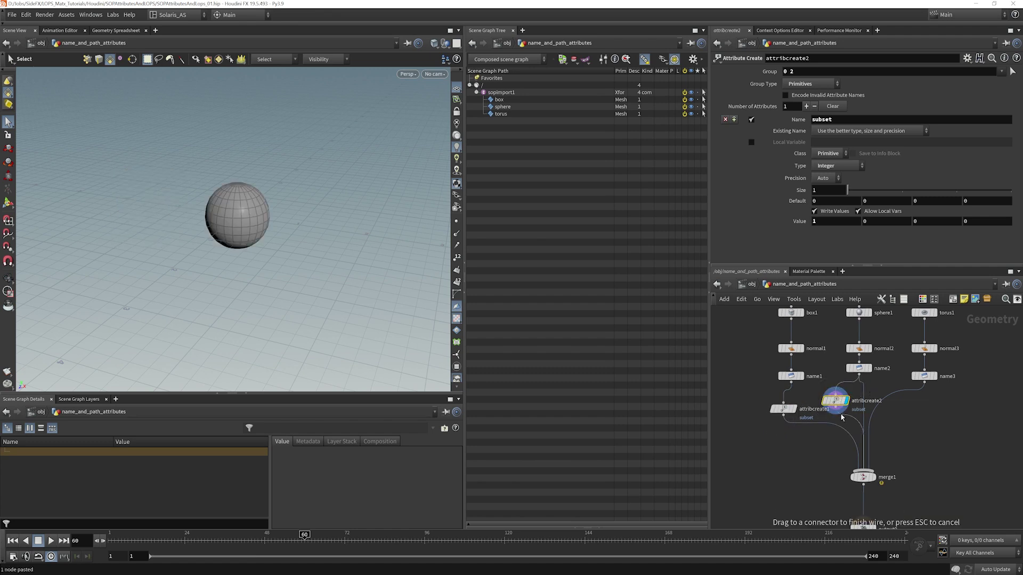
{"action": "left_click", "coordinate": [850, 397]}
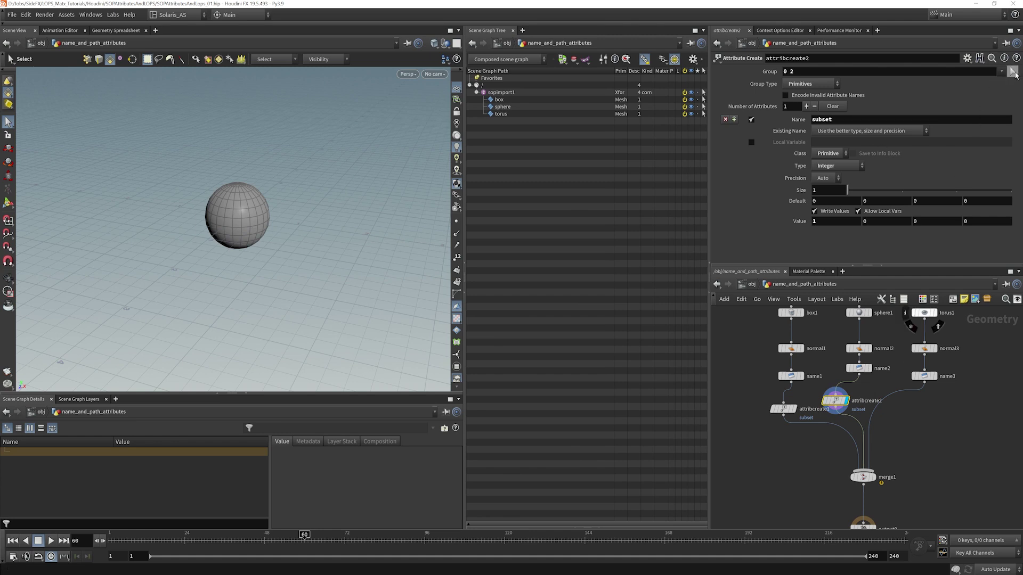
- Set attribcreate2's group to the sphere's top half, primitives 0-143
{"action": "key", "text": "Escape"}
{"action": "middle_click_drag", "start_coordinate": [248, 227], "coordinate": [285, 236]}
{"action": "left_click_drag", "start_coordinate": [286, 236], "coordinate": [308, 206]}
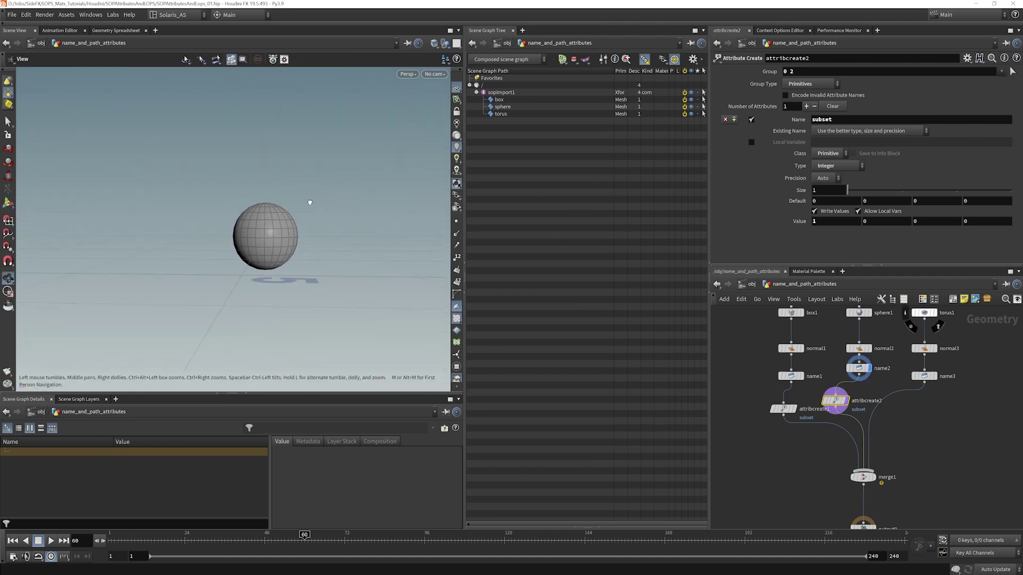
{"action": "key", "text": "Return"}
{"action": "left_click_drag", "start_coordinate": [194, 187], "coordinate": [311, 235]}
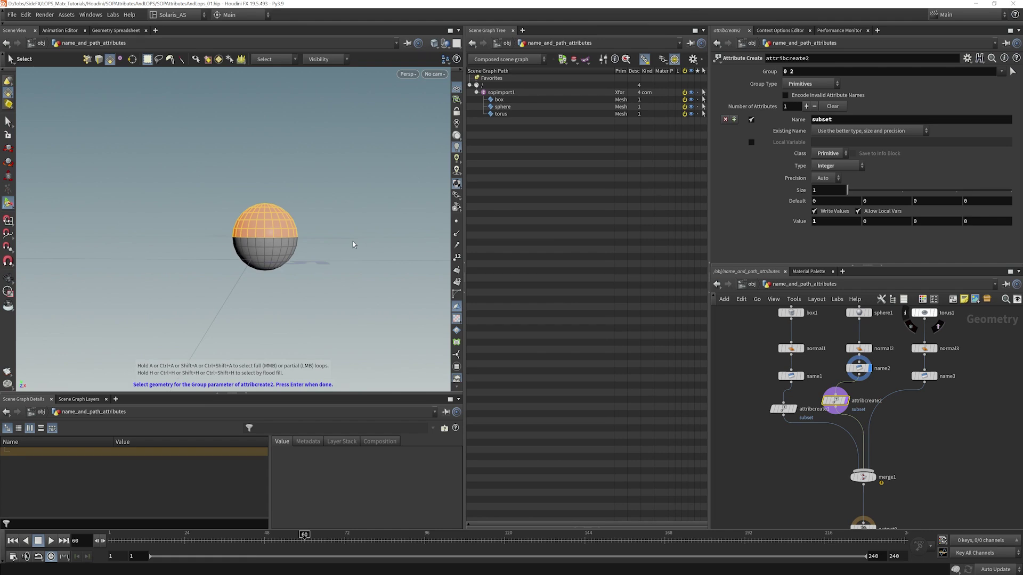
{"action": "key", "text": "Return"}
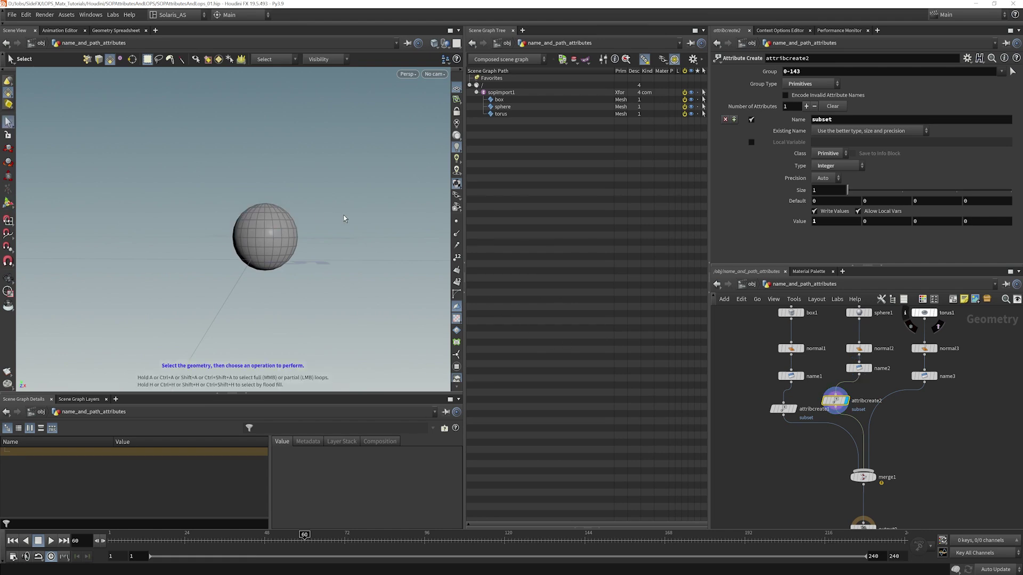
{"action": "middle_click_drag", "start_coordinate": [937, 434], "coordinate": [885, 433]}
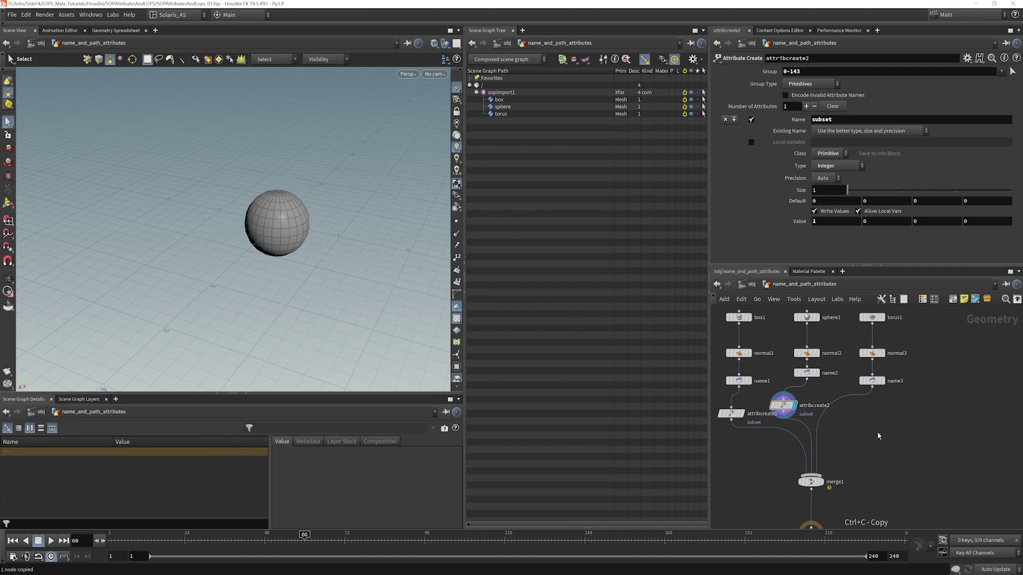
- Paste a duplicate subset node as attribcreate3 and connect it to the torus branch after name3
{"action": "key", "text": "ctrl+c"}
{"action": "key", "text": "ctrl+v"}
{"action": "left_click", "coordinate": [872, 385]}
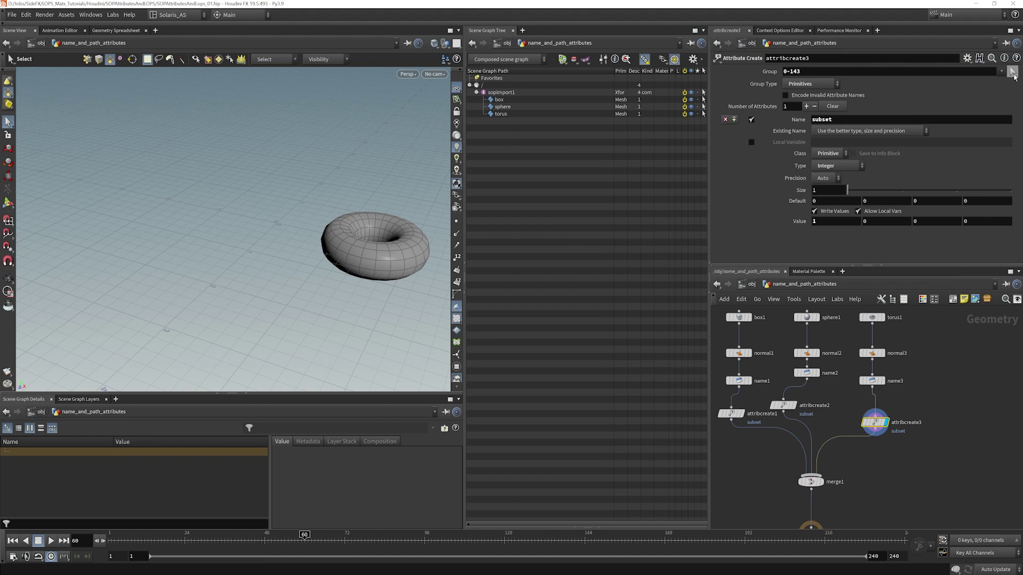
- Set attribcreate3's group to the torus's lower primitives
{"action": "left_click", "coordinate": [1012, 71]}
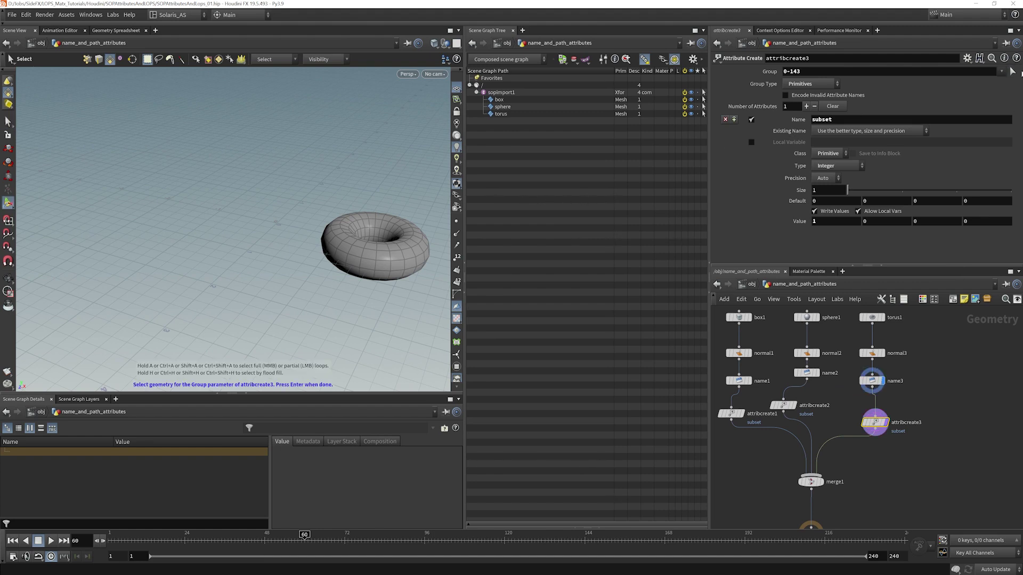
{"action": "key", "text": "Escape"}
{"action": "left_click_drag", "start_coordinate": [320, 181], "coordinate": [255, 177]}
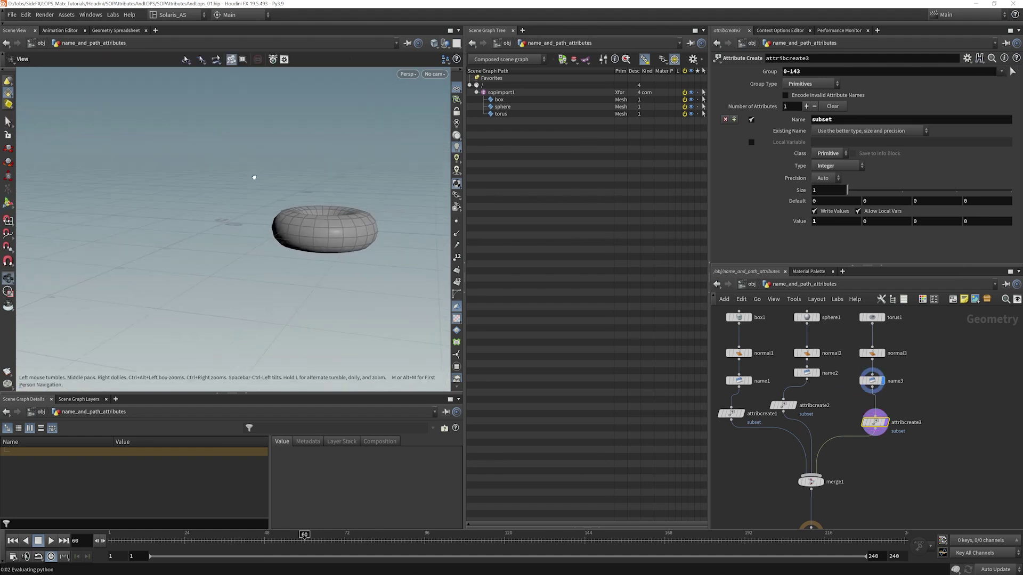
{"action": "key", "text": "s"}
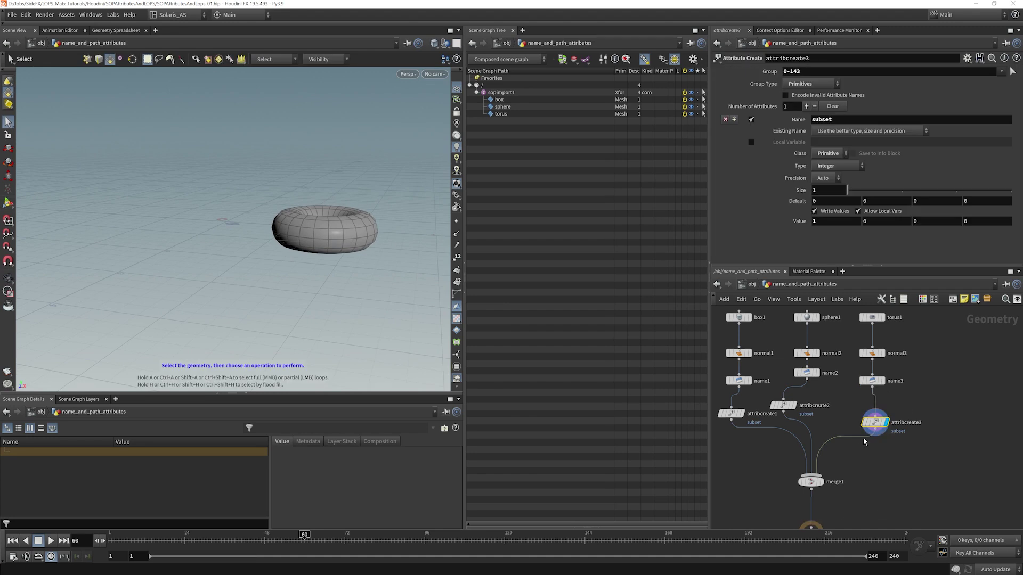
{"action": "left_click", "coordinate": [1006, 74]}
{"action": "key", "text": "Escape"}
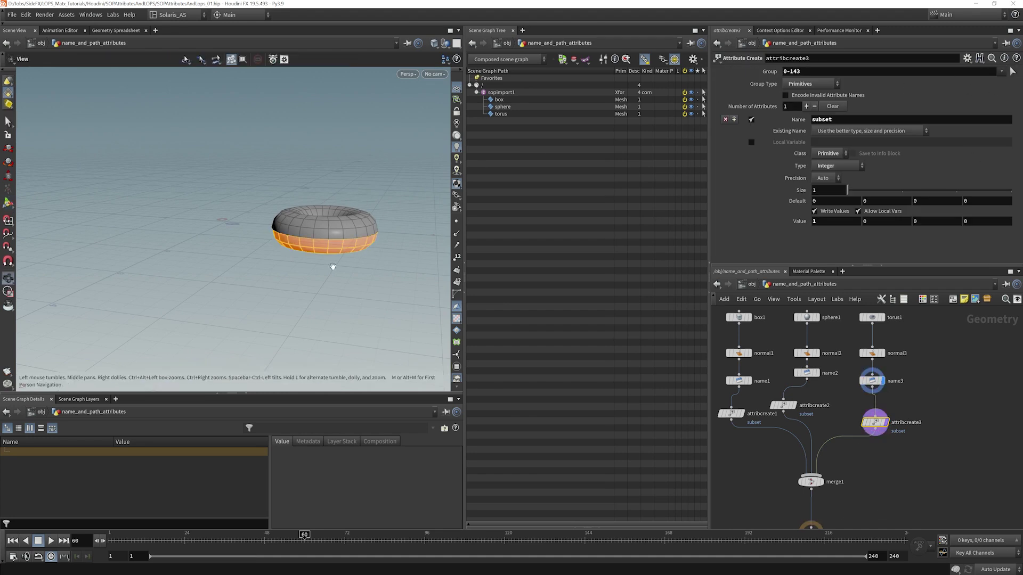
{"action": "left_click_drag", "start_coordinate": [331, 263], "coordinate": [373, 189]}
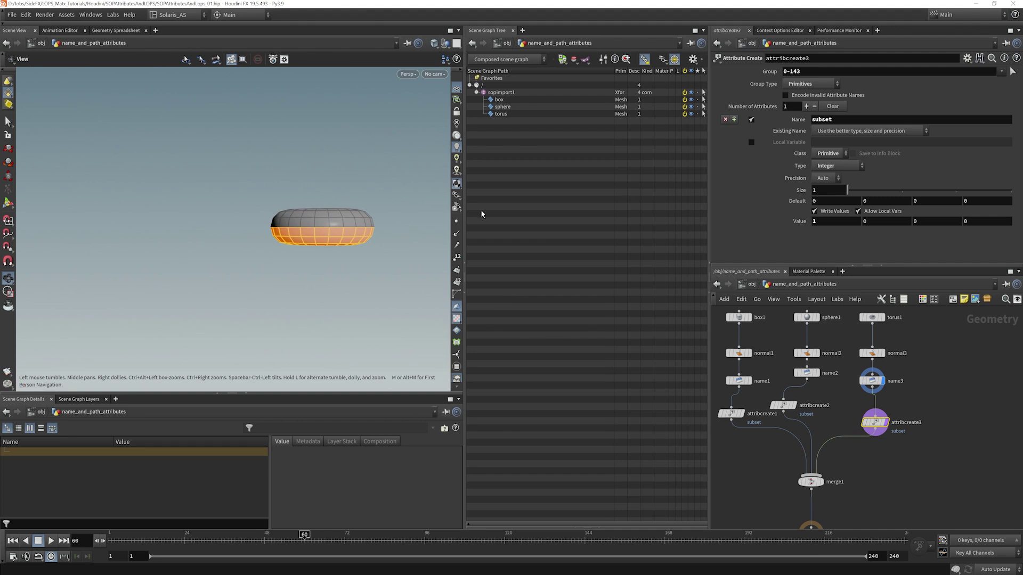
{"action": "key", "text": "s"}
{"action": "key", "text": "Escape"}
{"action": "left_click_drag", "start_coordinate": [304, 284], "coordinate": [350, 248]}
{"action": "key", "text": "s"}
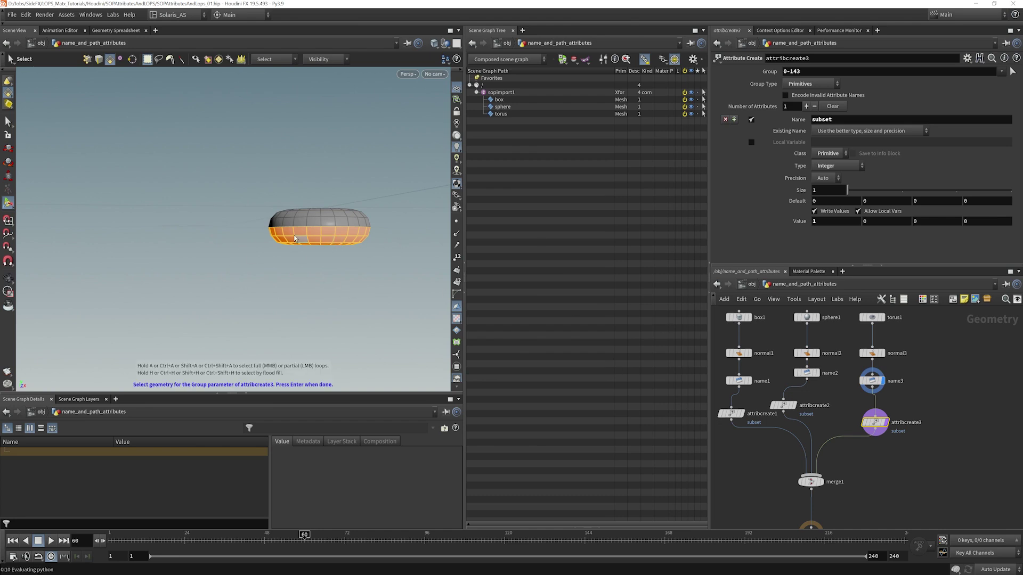
{"action": "key", "text": "Return"}
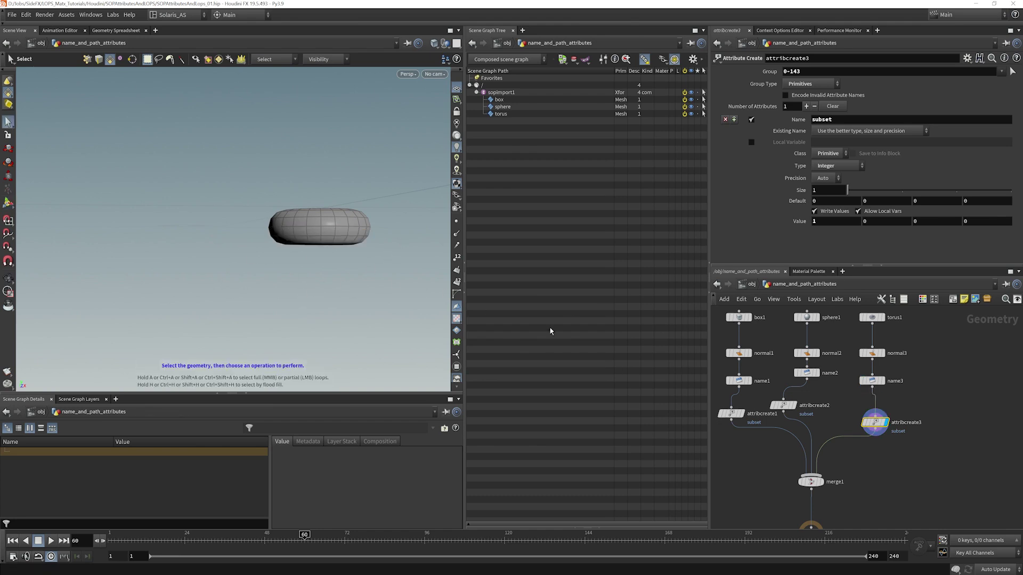
- Display the output0 node to show the merged box, sphere and torus
{"action": "middle_click_drag", "start_coordinate": [740, 439], "coordinate": [805, 437]}
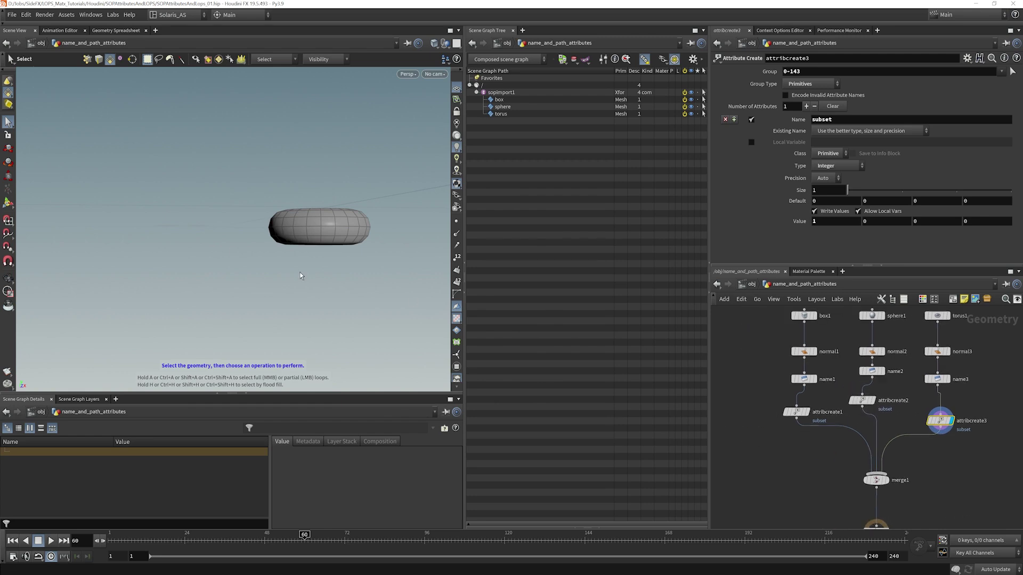
{"action": "left_click", "coordinate": [872, 400]}
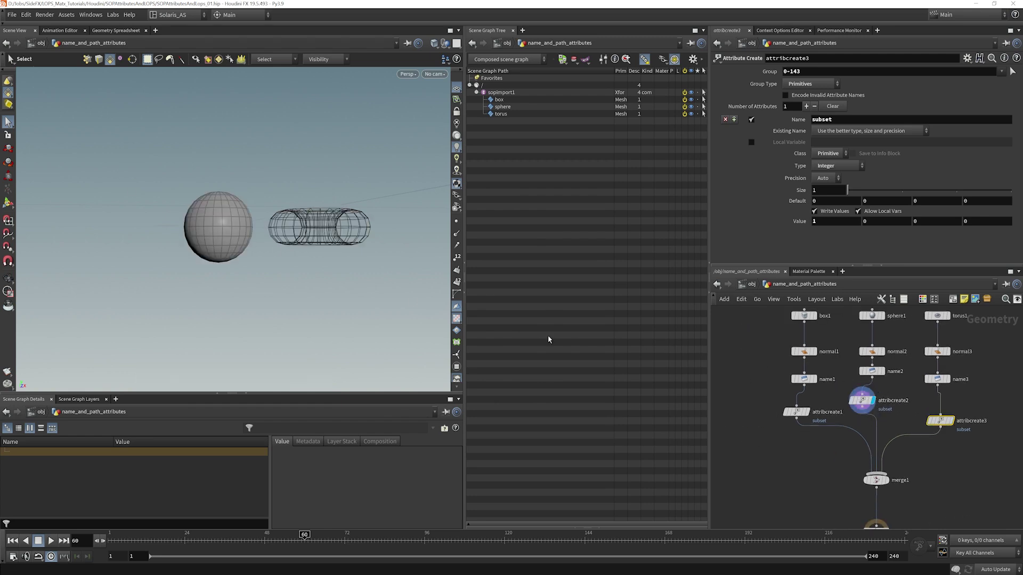
{"action": "middle_click_drag", "start_coordinate": [908, 497], "coordinate": [878, 428]}
{"action": "left_click", "coordinate": [855, 463]}
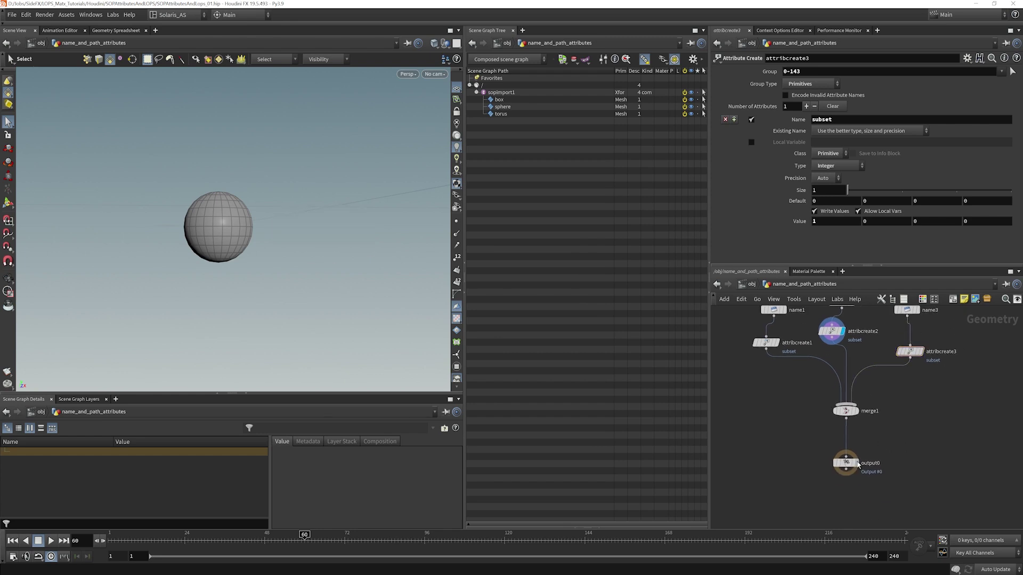
- In /stage, enable Partition Attributes in sopimport1's Import Data settings
{"action": "left_click", "coordinate": [751, 287]}
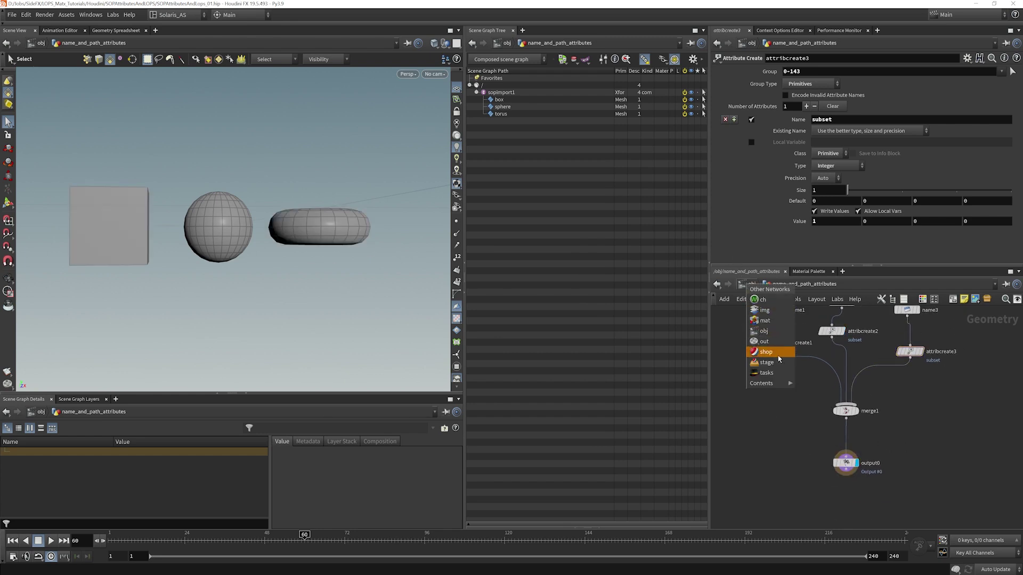
{"action": "left_click", "coordinate": [770, 365]}
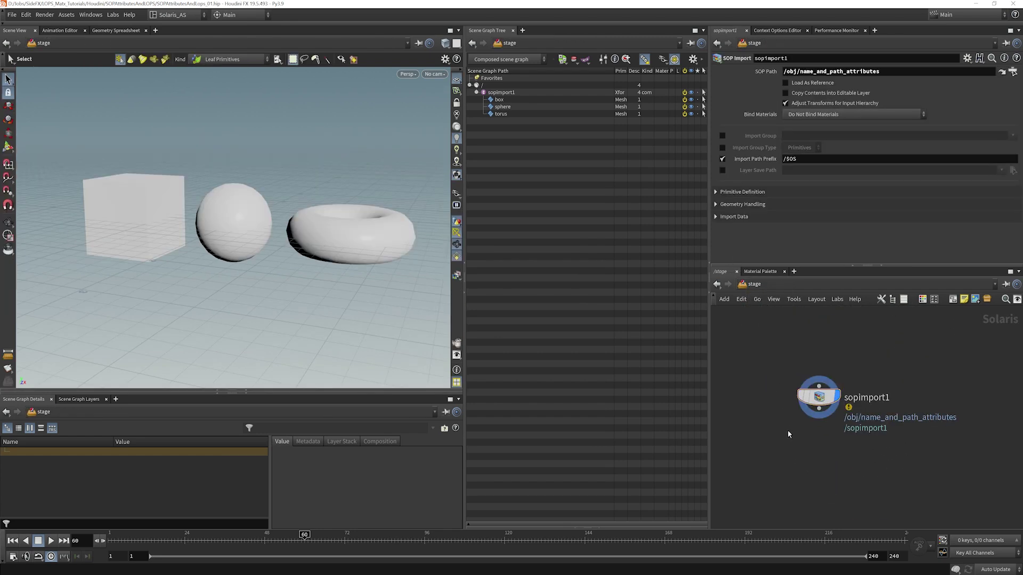
{"action": "left_click", "coordinate": [718, 216]}
{"action": "scroll", "coordinate": [1017, 158], "scroll_direction": "down", "scroll_amount": 5}
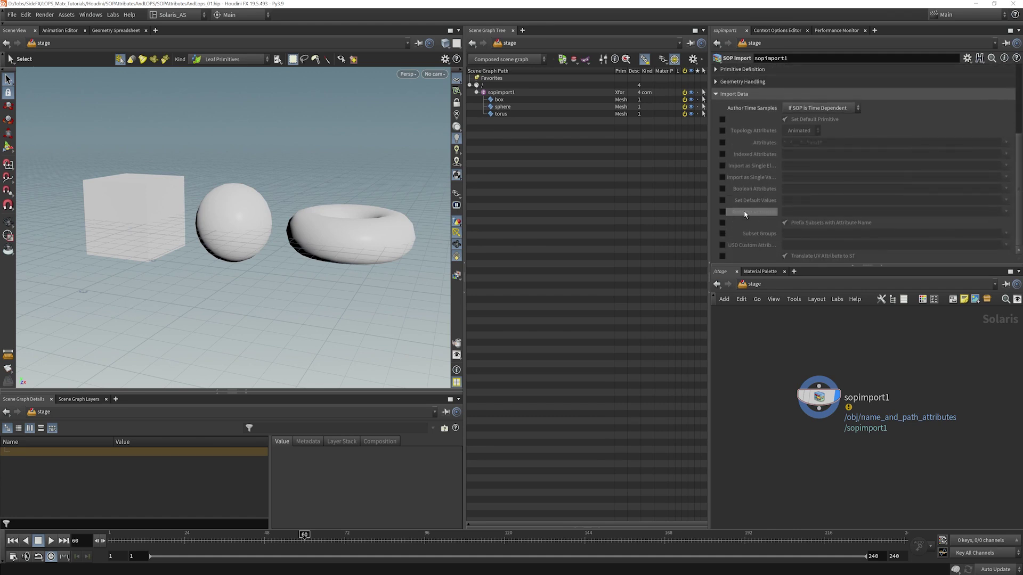
{"action": "left_click", "coordinate": [722, 211]}
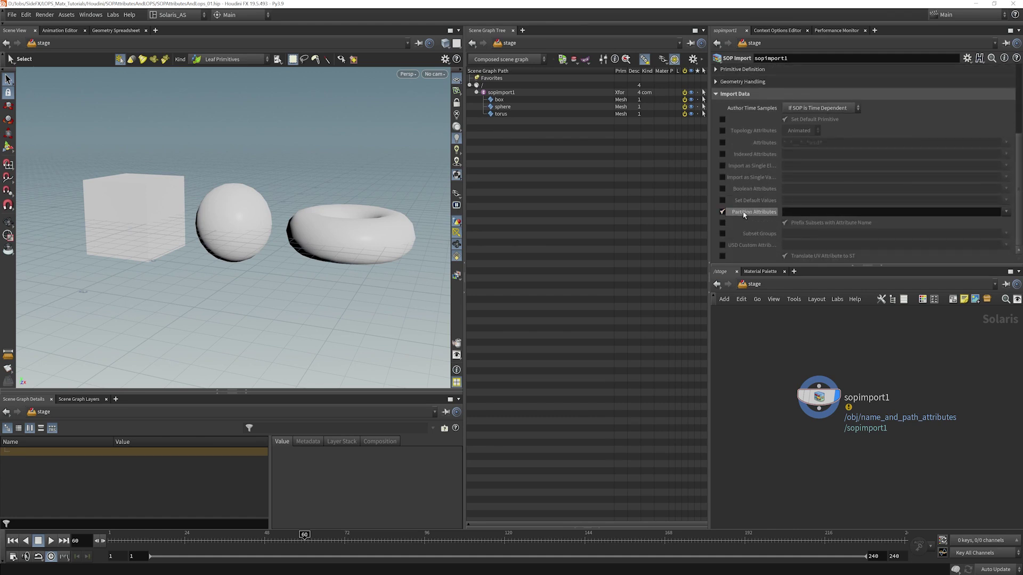
{"action": "left_click", "coordinate": [1007, 212]}
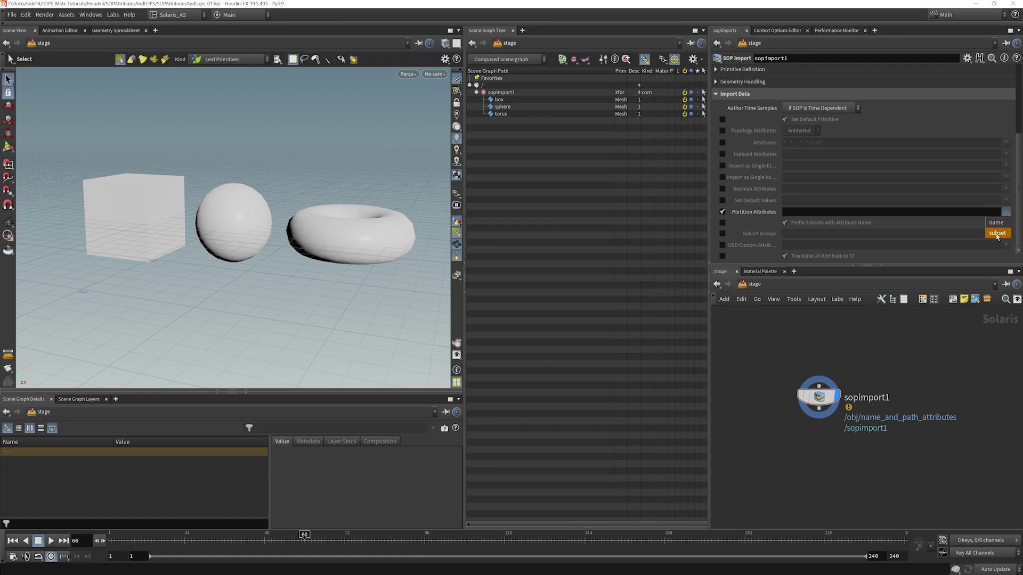
- Partition by the subset attribute and inspect the subset_0 and subset_1 prims of box, sphere and torus
{"action": "left_click", "coordinate": [997, 235]}
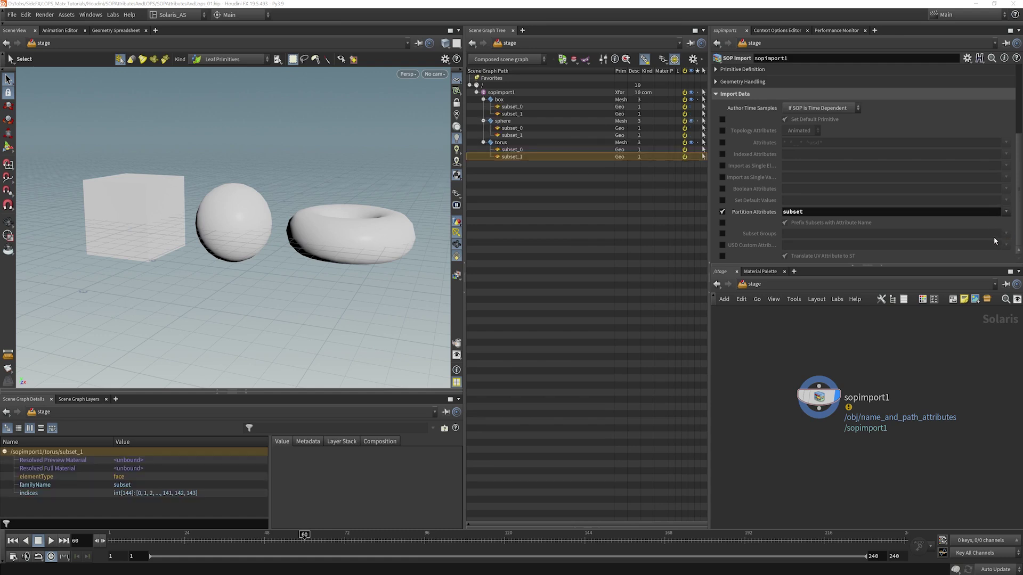
{"action": "left_click", "coordinate": [513, 113]}
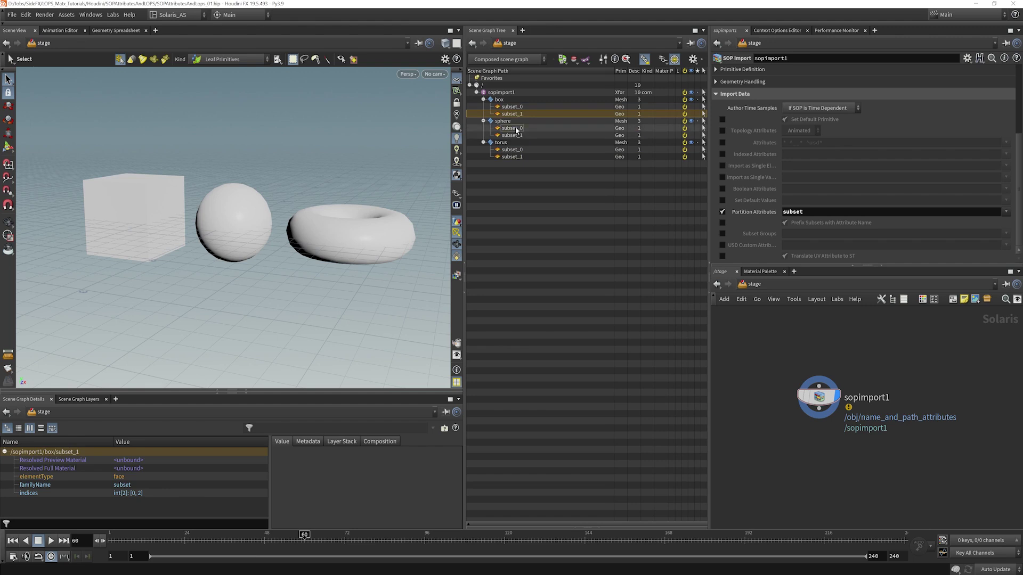
{"action": "left_click", "coordinate": [517, 128]}
{"action": "left_click", "coordinate": [514, 135]}
{"action": "left_click", "coordinate": [513, 149]}
{"action": "left_click", "coordinate": [515, 157]}
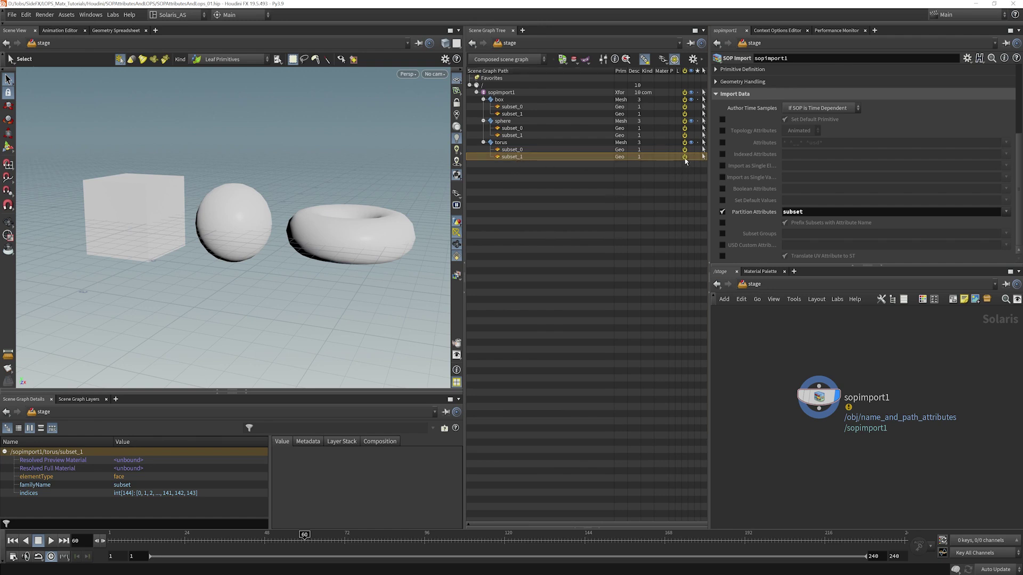
{"action": "left_click", "coordinate": [685, 157]}
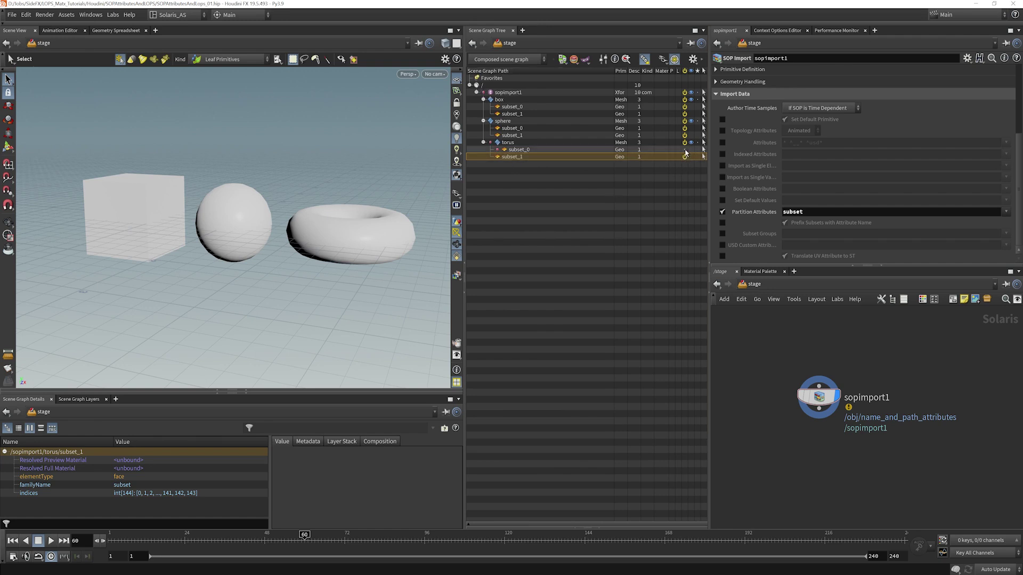
{"action": "left_click", "coordinate": [685, 157]}
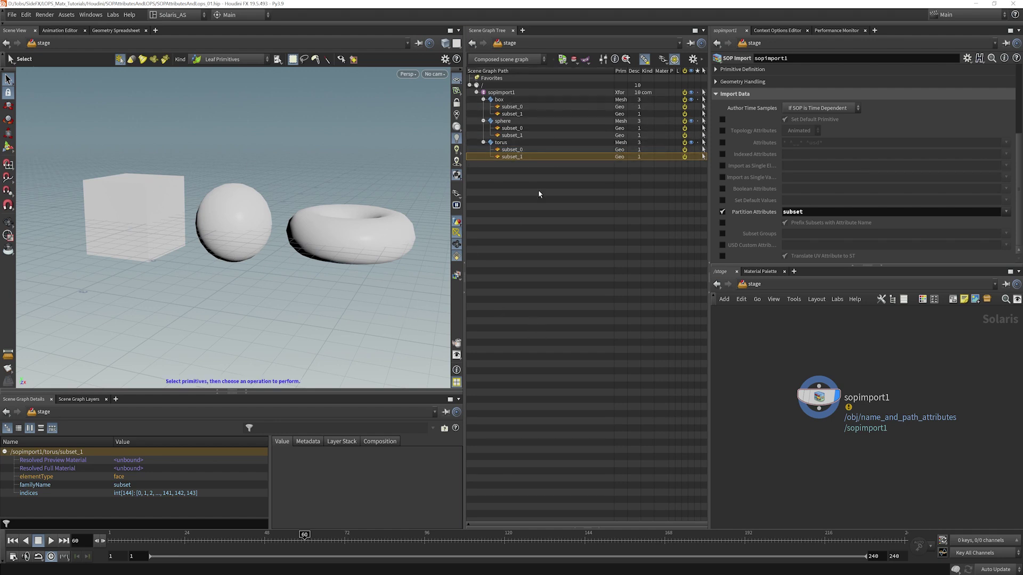
- Add a Material Library node under sopimport1 and go inside it
{"action": "middle_click_drag", "start_coordinate": [850, 446], "coordinate": [851, 421]}
{"action": "key", "text": "Tab"}
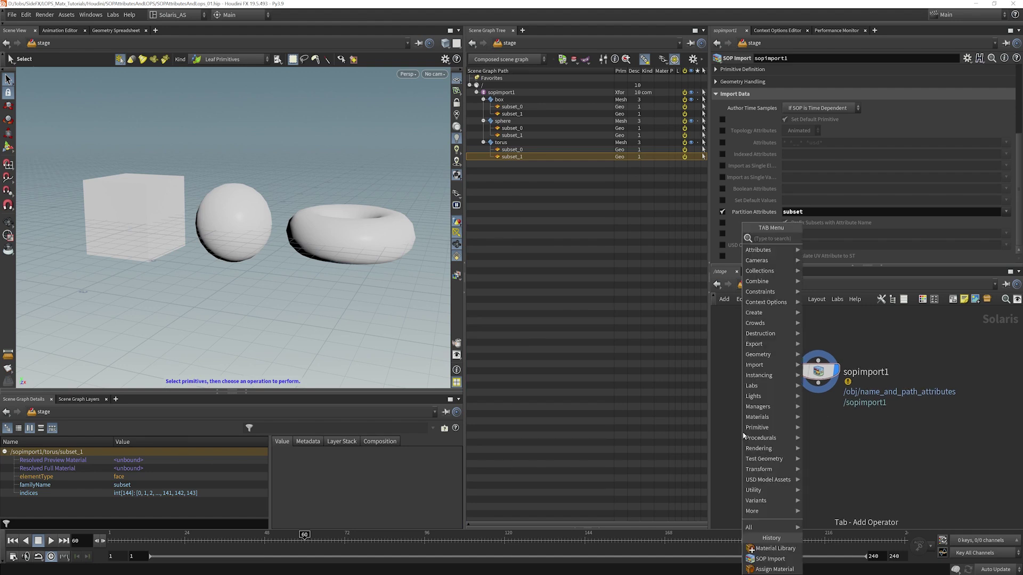
{"action": "type", "text": "materi"}
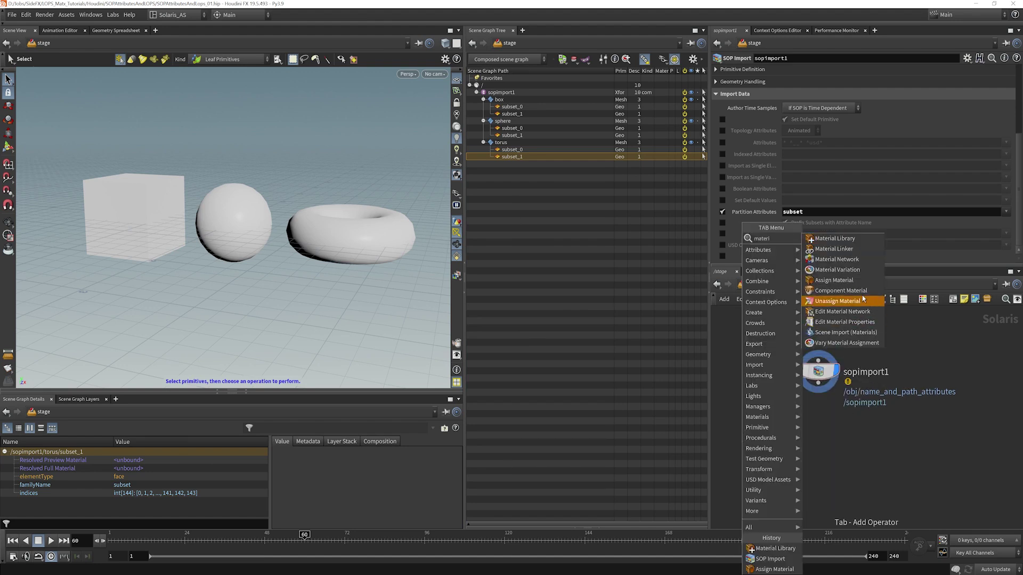
{"action": "left_click", "coordinate": [843, 240]}
{"action": "left_click", "coordinate": [824, 424]}
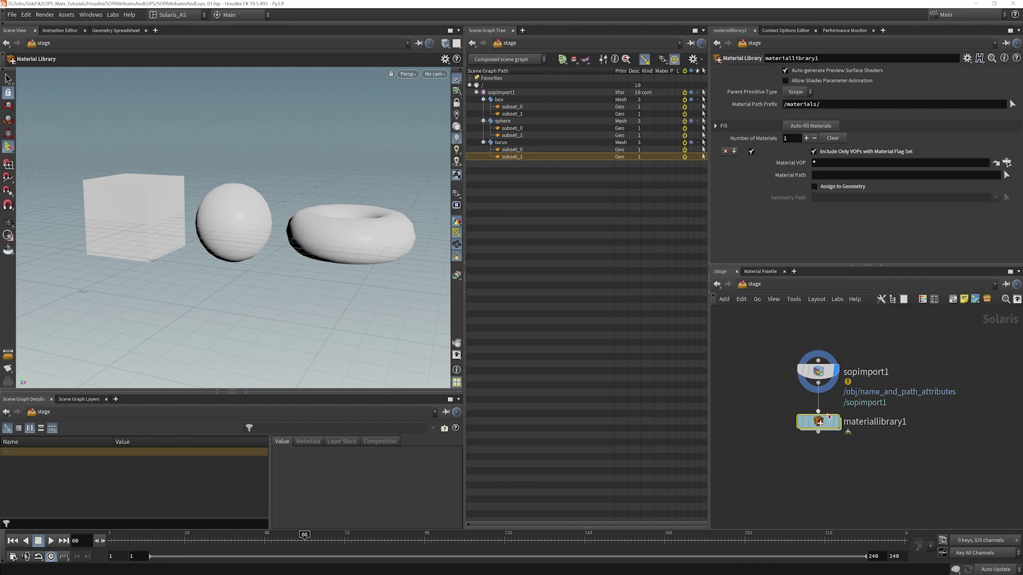
{"action": "double_click", "coordinate": [816, 422]}
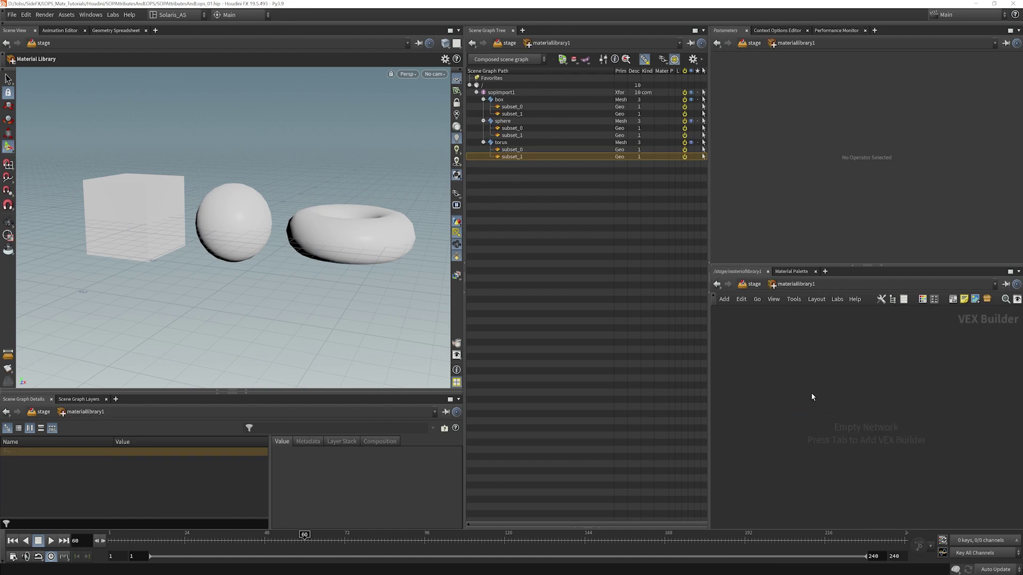
- Create a USD Preview Surface named blue with diffuse colour (0, 0.25, 0.5)
{"action": "key", "text": "Tab"}
{"action": "type", "text": "usdpr"}
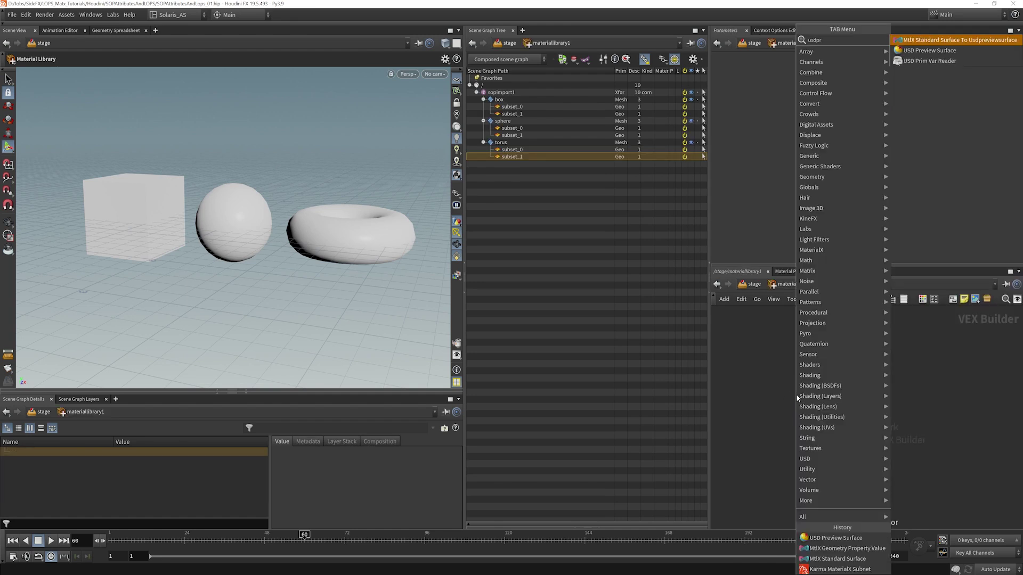
{"action": "left_click", "coordinate": [938, 51]}
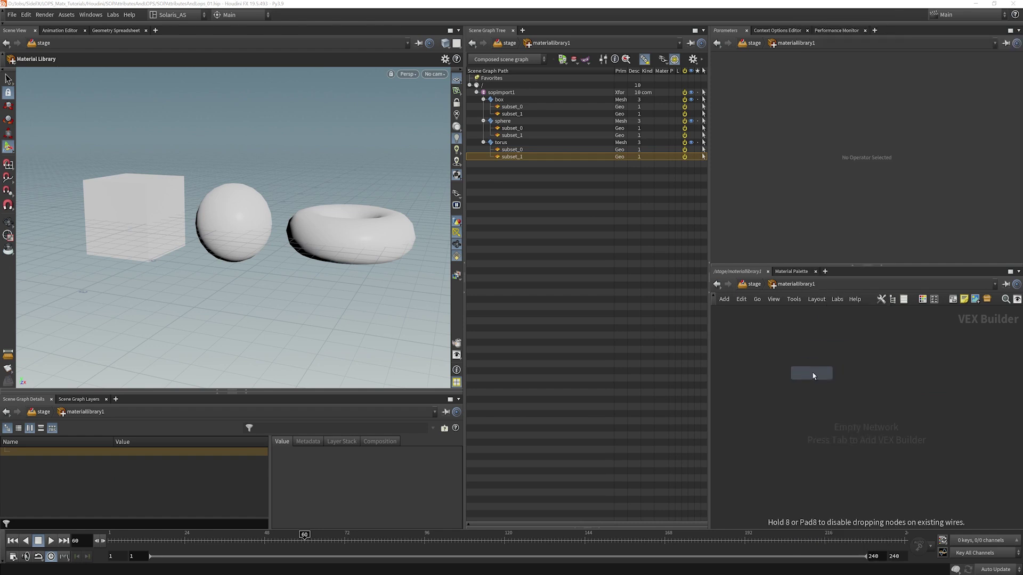
{"action": "left_click", "coordinate": [810, 373]}
{"action": "double_click", "coordinate": [821, 353]}
{"action": "double_click", "coordinate": [821, 353]}
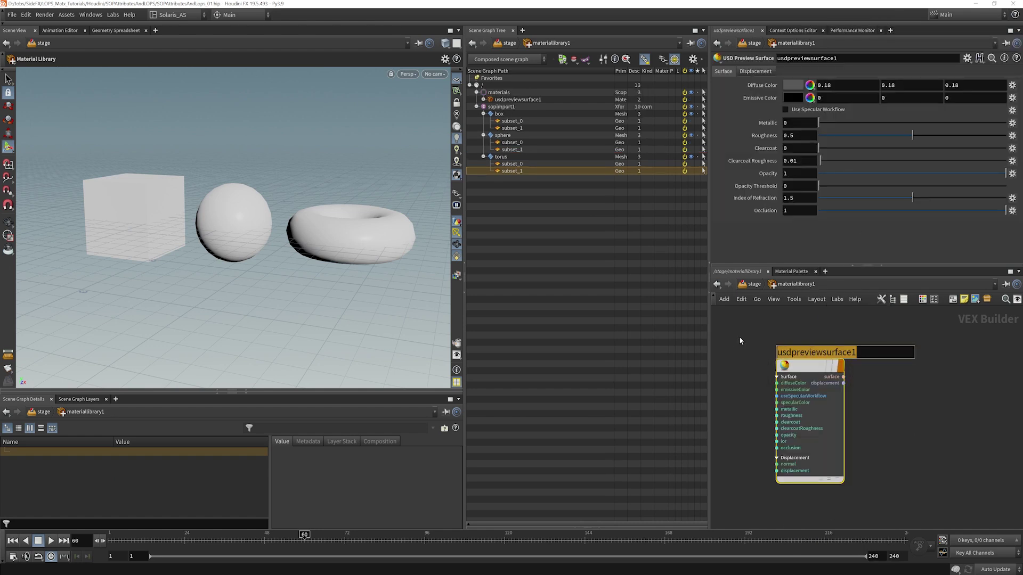
{"action": "type", "text": "blue"}
{"action": "key", "text": "Return"}
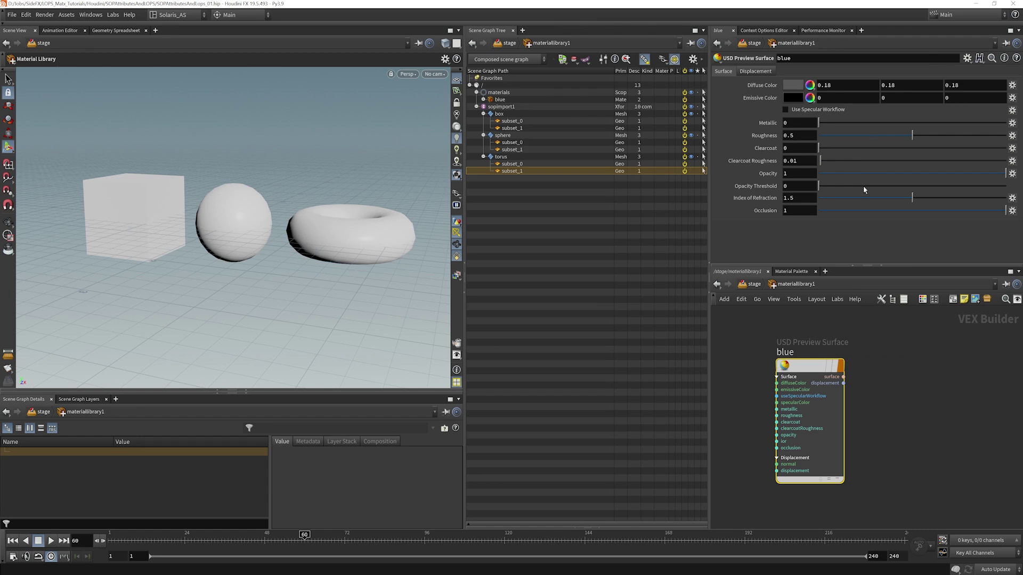
{"action": "left_click", "coordinate": [794, 85]}
{"action": "left_click", "coordinate": [857, 61]}
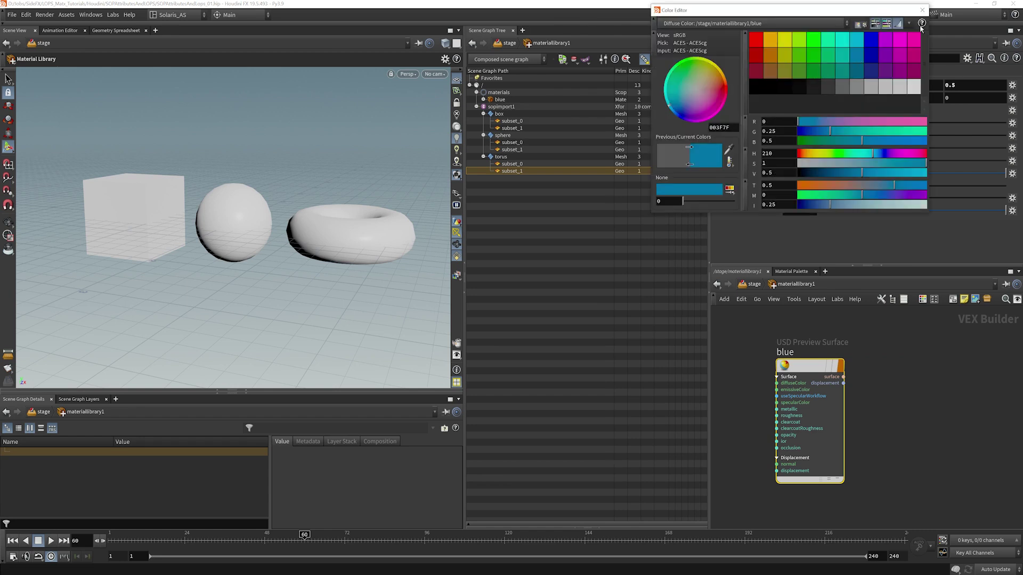
{"action": "left_click", "coordinate": [922, 9]}
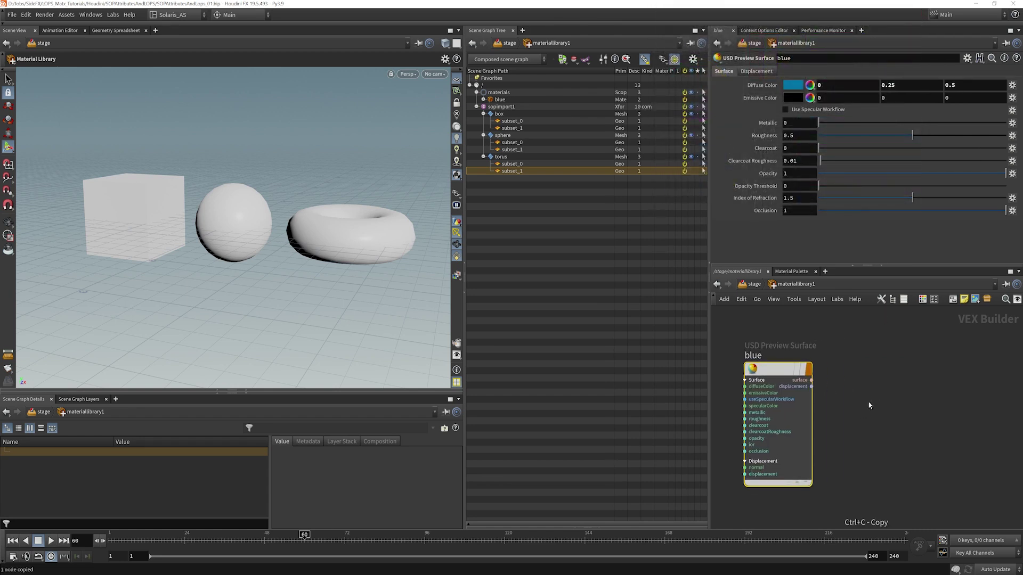
- Duplicate it as a red shader with diffuse colour (0.5, 0, 0), then return to the stage
{"action": "key", "text": "ctrl+c"}
{"action": "key", "text": "ctrl+v"}
{"action": "double_click", "coordinate": [881, 356]}
{"action": "type", "text": "red"}
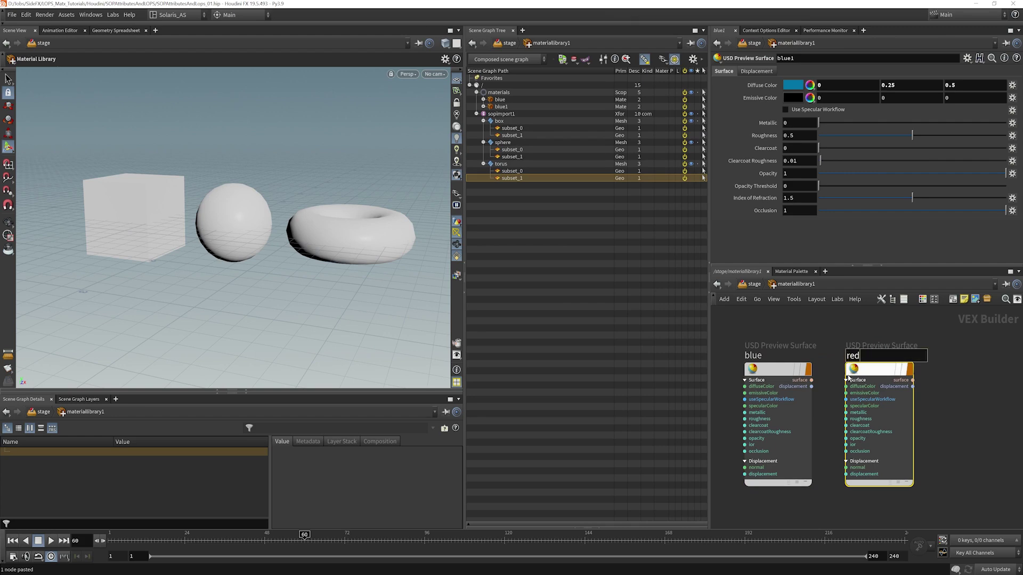
{"action": "key", "text": "Return"}
{"action": "left_click", "coordinate": [798, 89]}
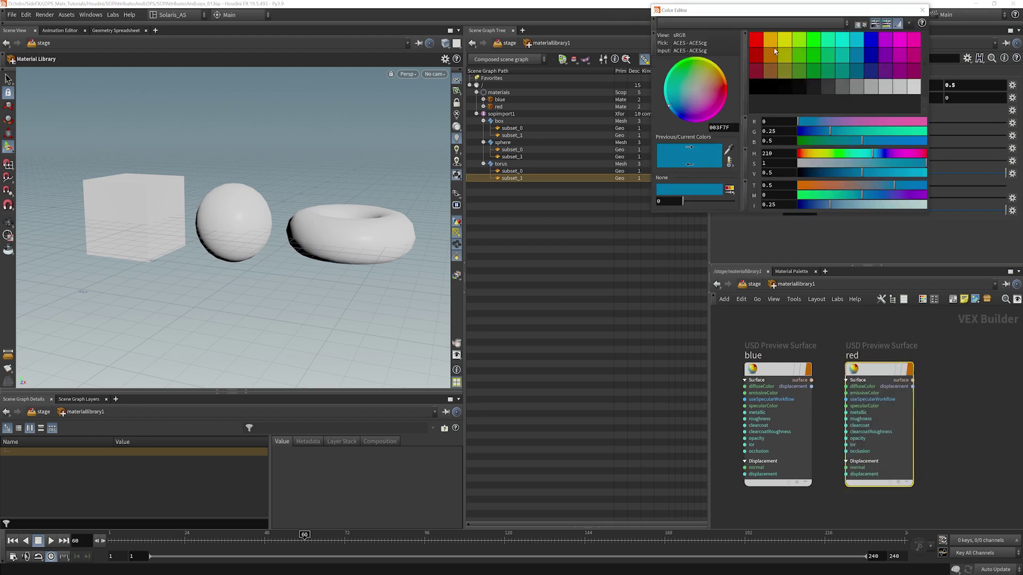
{"action": "left_click", "coordinate": [777, 53]}
{"action": "left_click", "coordinate": [922, 9]}
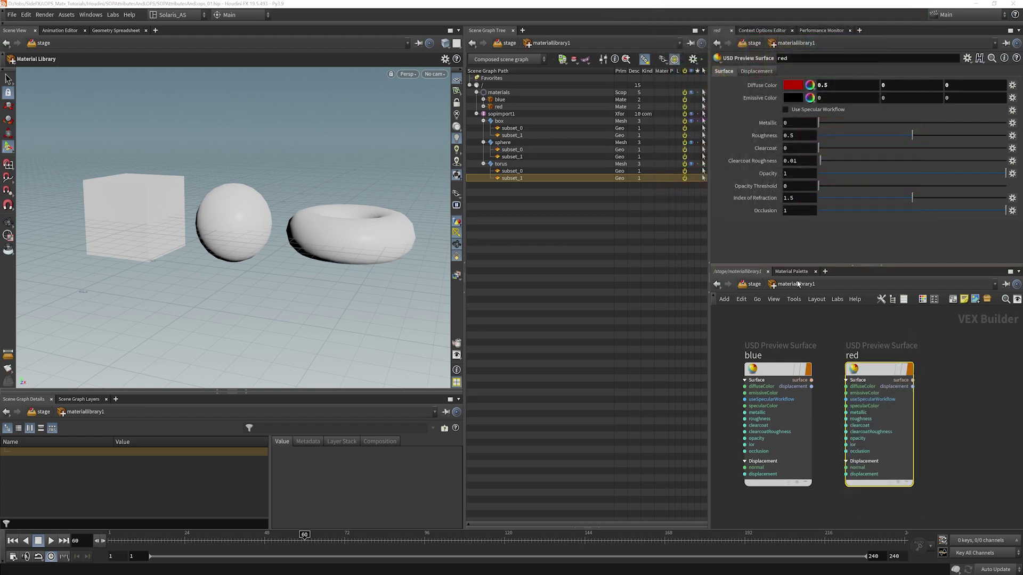
{"action": "left_click", "coordinate": [754, 284]}
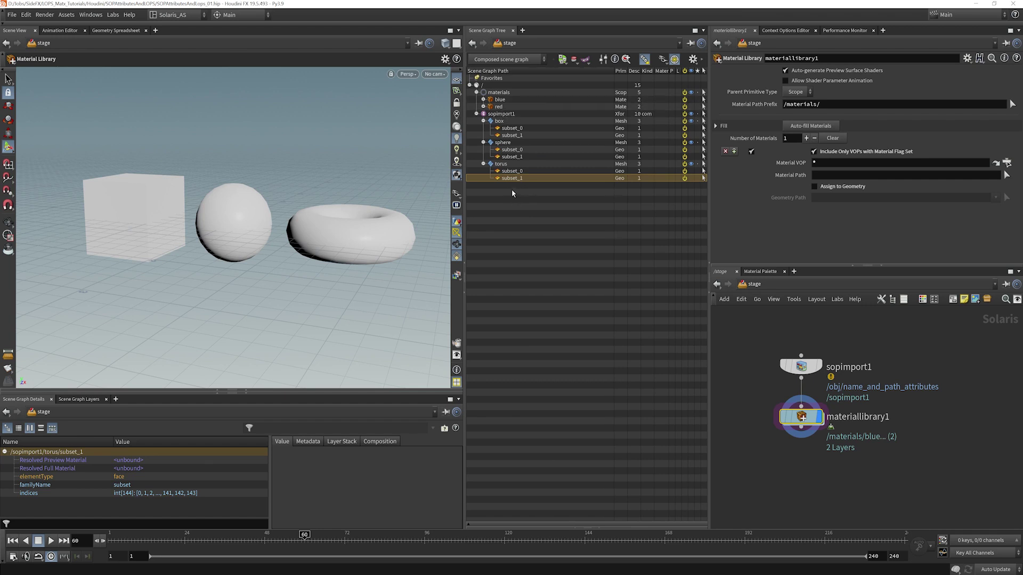
- Assign the blue material to the box's subset_0 and reposition the assignmaterial1 node
{"action": "left_click_drag", "start_coordinate": [500, 103], "coordinate": [252, 213]}
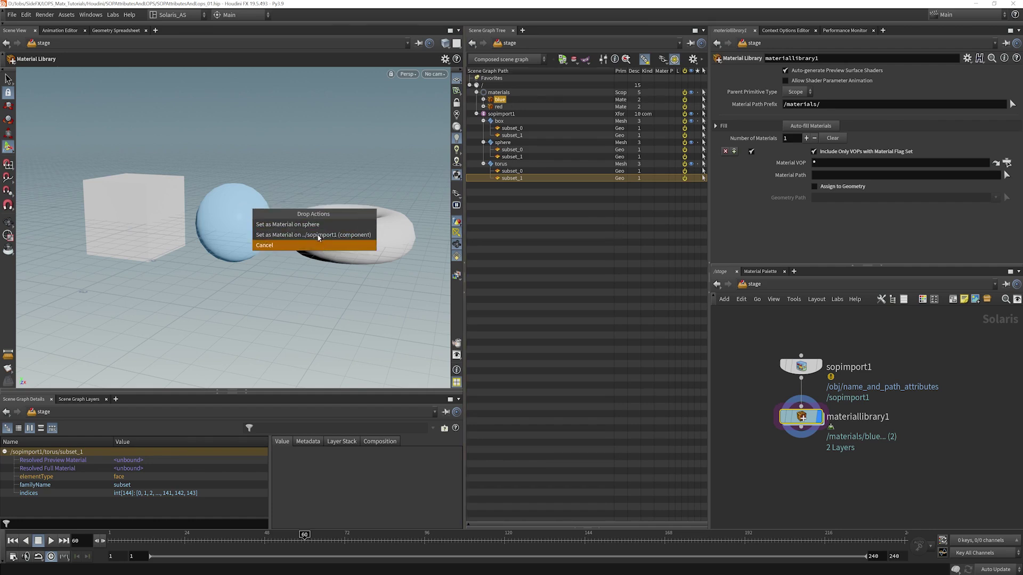
{"action": "key", "text": "Escape"}
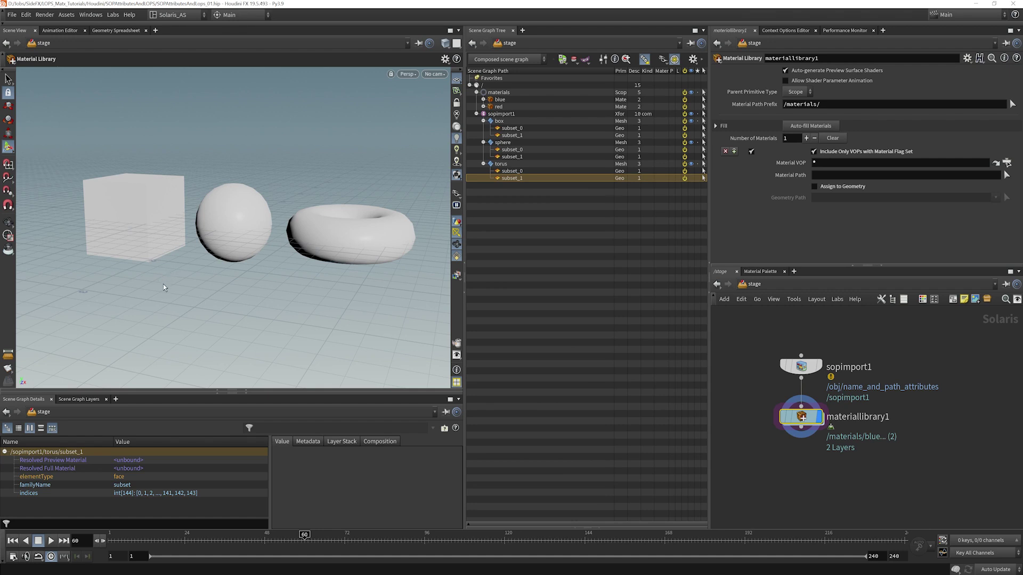
{"action": "left_click_drag", "start_coordinate": [499, 100], "coordinate": [520, 179]}
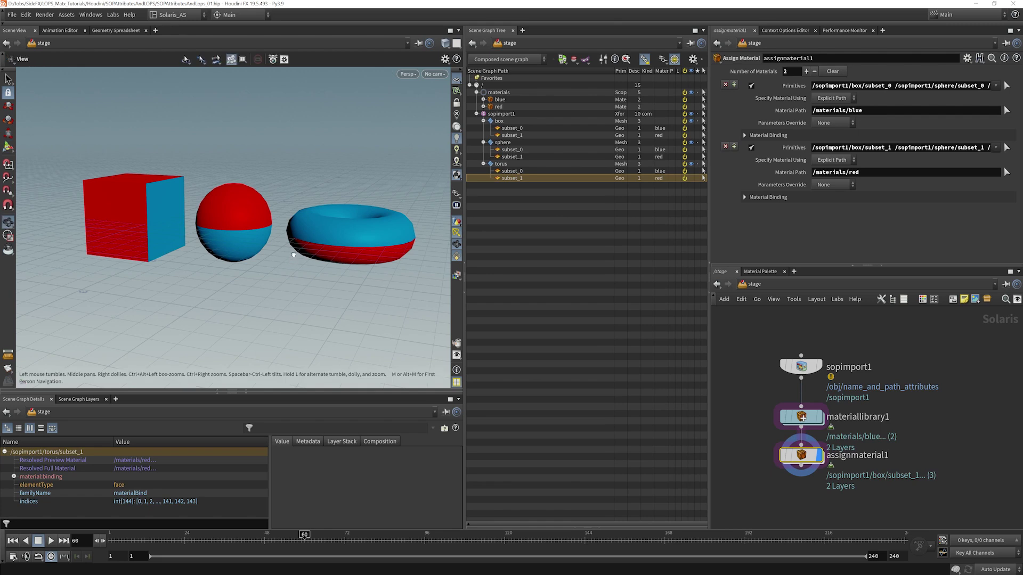
{"action": "left_click_drag", "start_coordinate": [303, 290], "coordinate": [290, 273]}
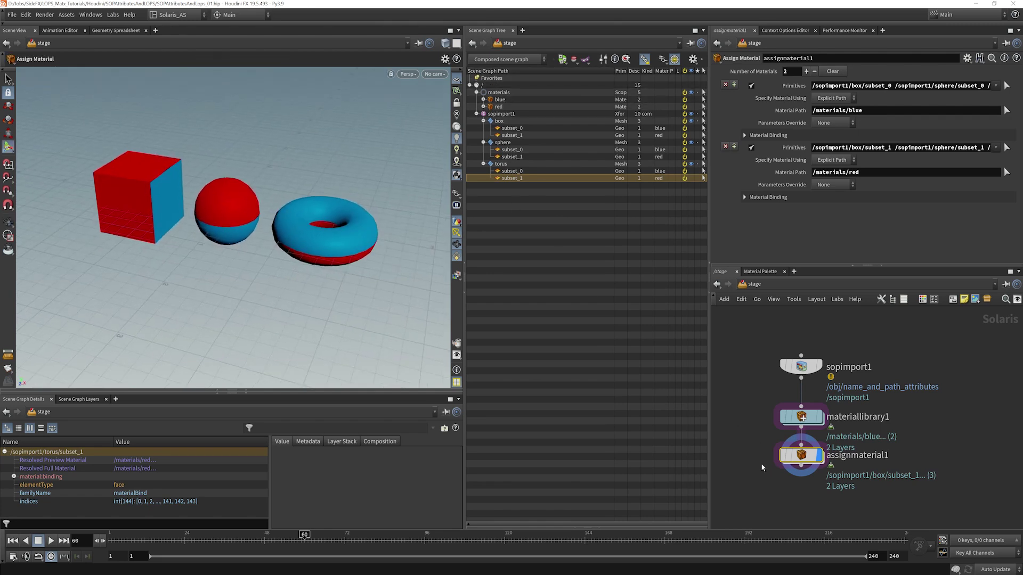
{"action": "middle_click_drag", "start_coordinate": [761, 462], "coordinate": [766, 435]}
{"action": "left_click_drag", "start_coordinate": [788, 425], "coordinate": [792, 442]}
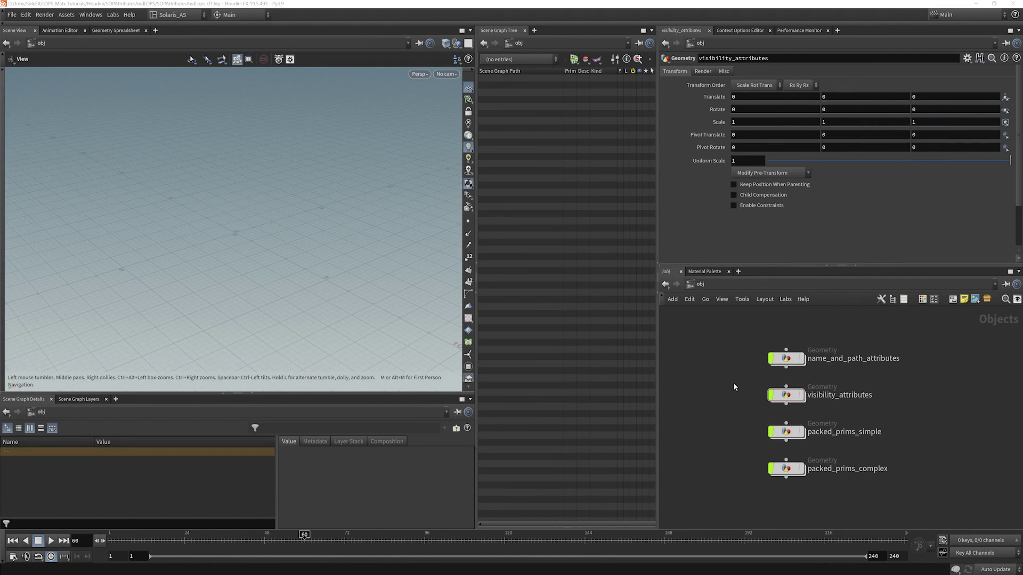
- Inside visibility_attributes, frame the shapes and review the name1, name2 and name3 naming settings
{"action": "mouse_move", "coordinate": [783, 399]}
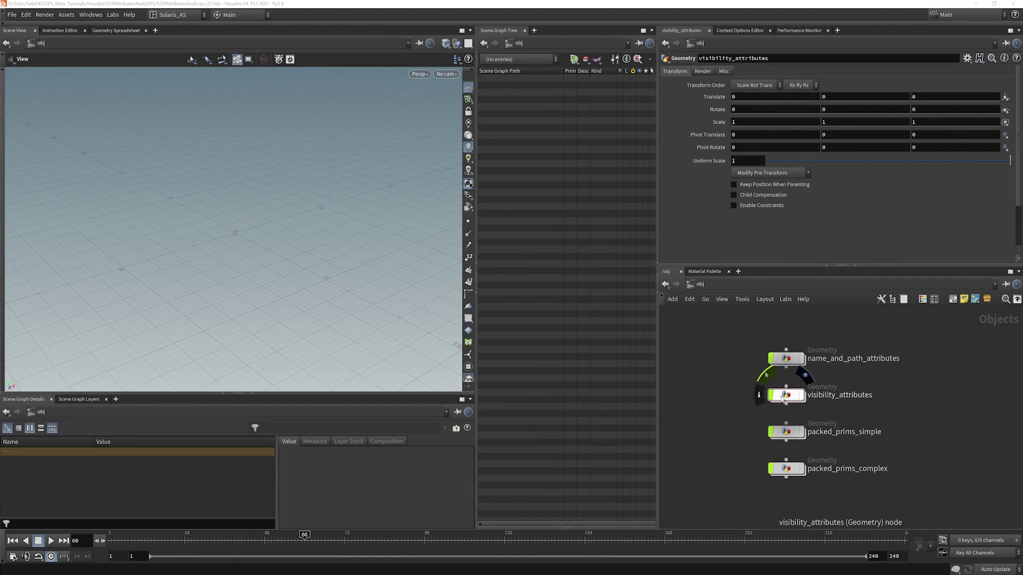
{"action": "double_click", "coordinate": [788, 397]}
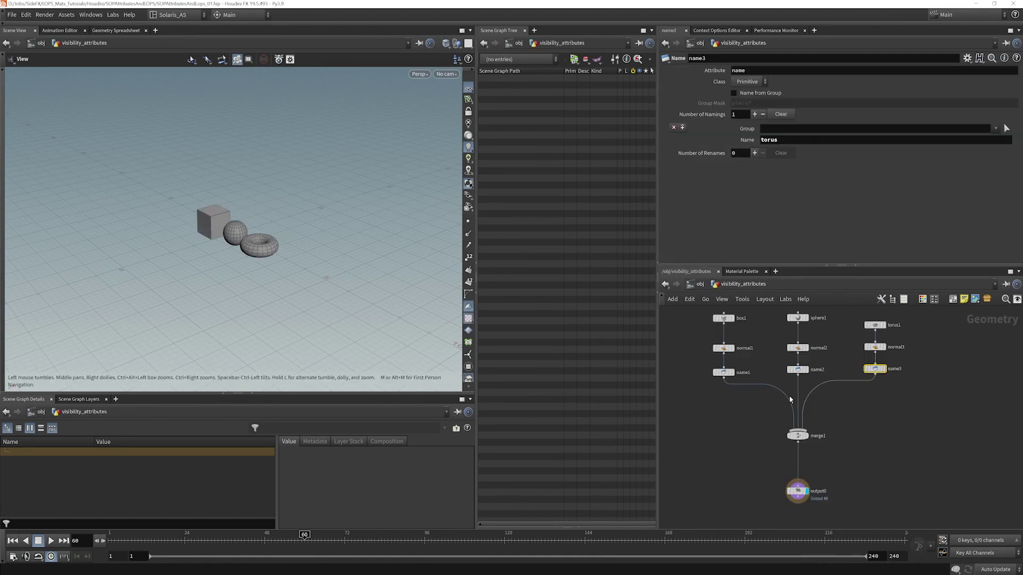
{"action": "left_click", "coordinate": [739, 419]}
{"action": "key", "text": "h"}
{"action": "left_click_drag", "start_coordinate": [307, 236], "coordinate": [229, 240]}
{"action": "left_click_drag", "start_coordinate": [709, 404], "coordinate": [743, 370]}
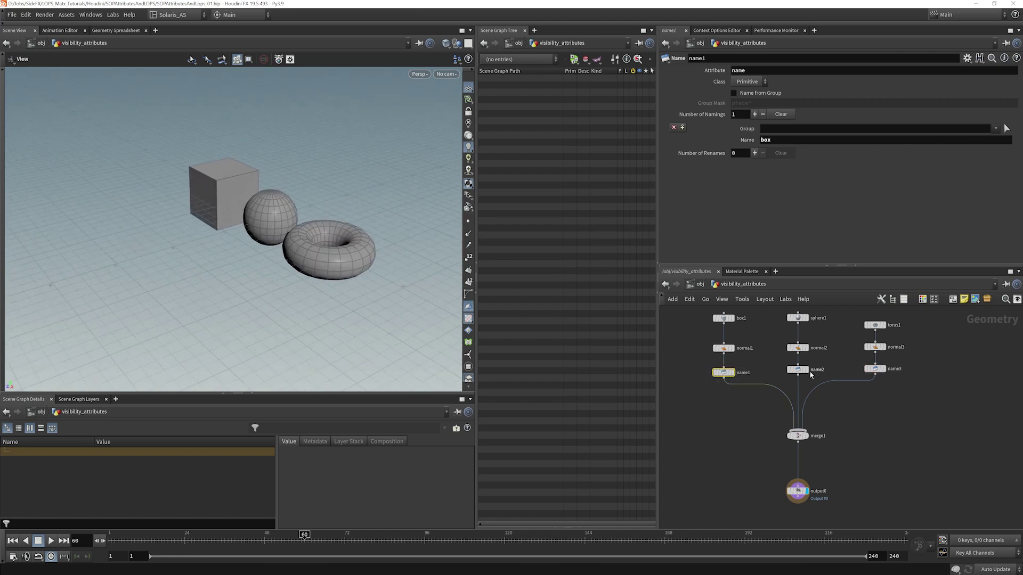
{"action": "left_click", "coordinate": [799, 370]}
{"action": "left_click", "coordinate": [875, 369]}
{"action": "left_click", "coordinate": [699, 284]}
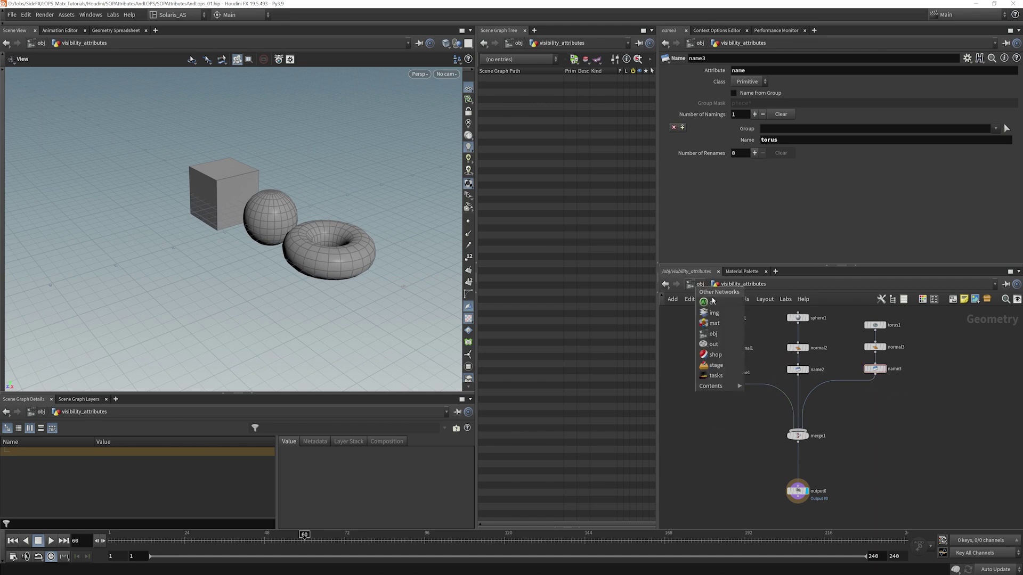
- Add a SOP Import node in the /stage network
{"action": "left_click", "coordinate": [715, 365]}
{"action": "key", "text": "Tab"}
{"action": "type", "text": "sop"}
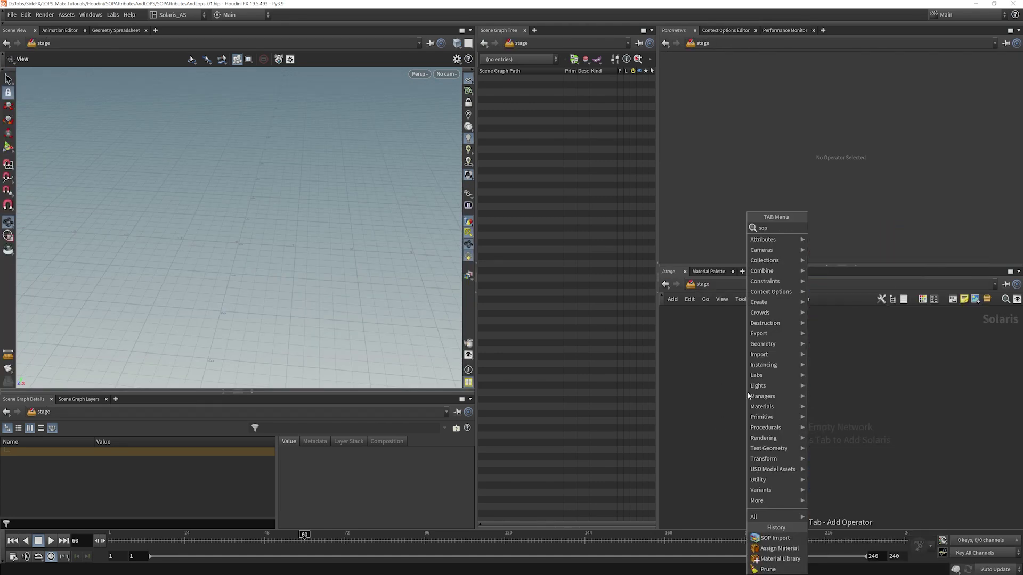
{"action": "key", "text": "Down"}
{"action": "key", "text": "Return"}
{"action": "left_click", "coordinate": [793, 373]}
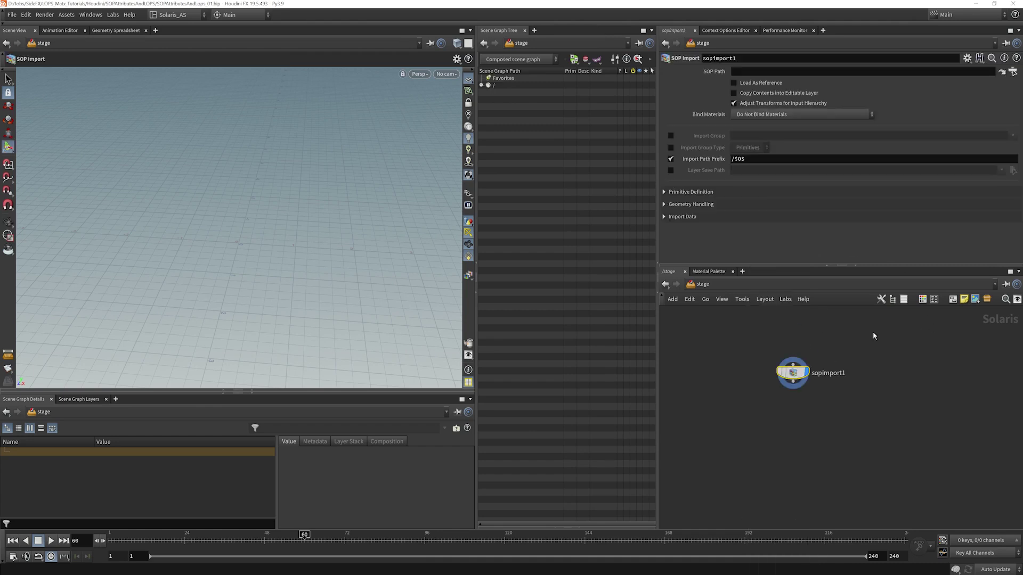
- Set the SOP Import's SOP Path to /obj/visibility_attributes and view the imported shapes
{"action": "left_click", "coordinate": [1014, 73]}
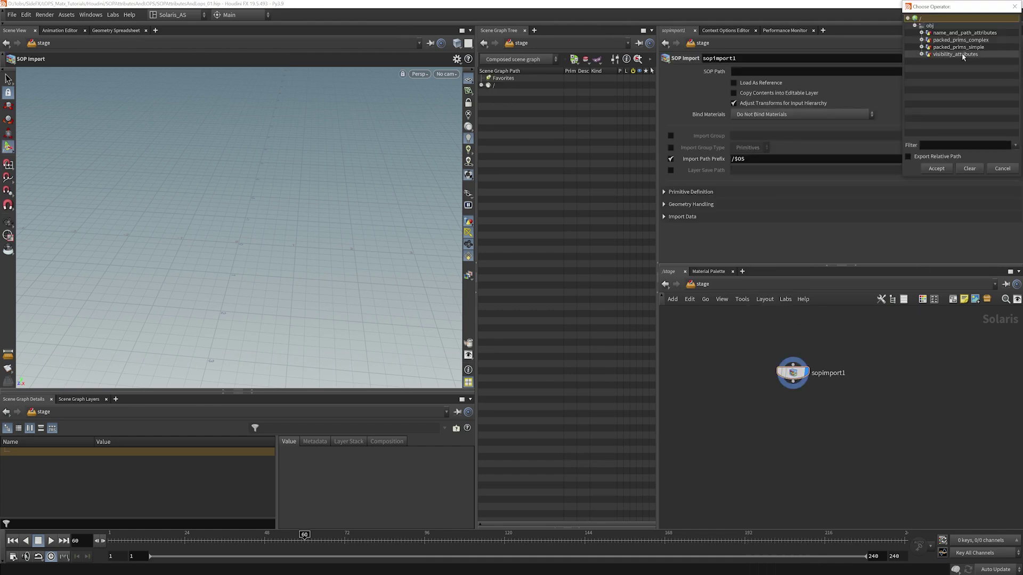
{"action": "left_click", "coordinate": [959, 56]}
{"action": "left_click", "coordinate": [938, 165]}
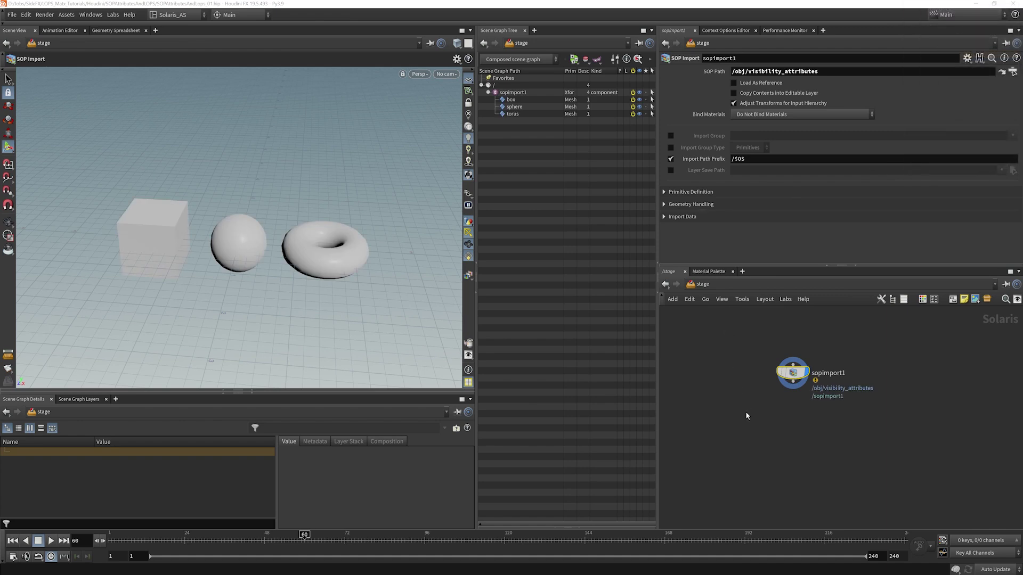
{"action": "key", "text": "Escape"}
{"action": "left_click_drag", "start_coordinate": [231, 276], "coordinate": [278, 221]}
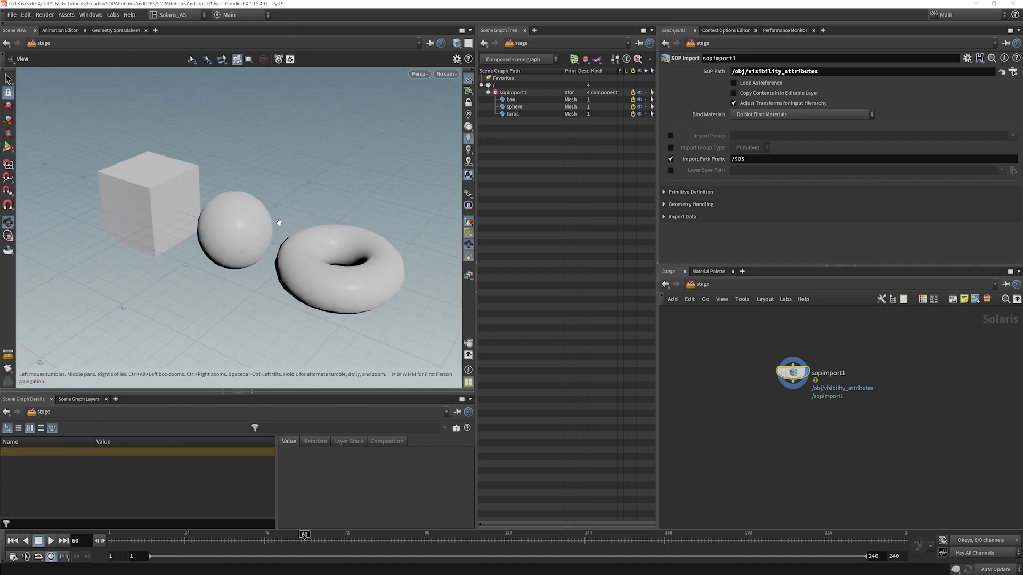
{"action": "key", "text": "Return"}
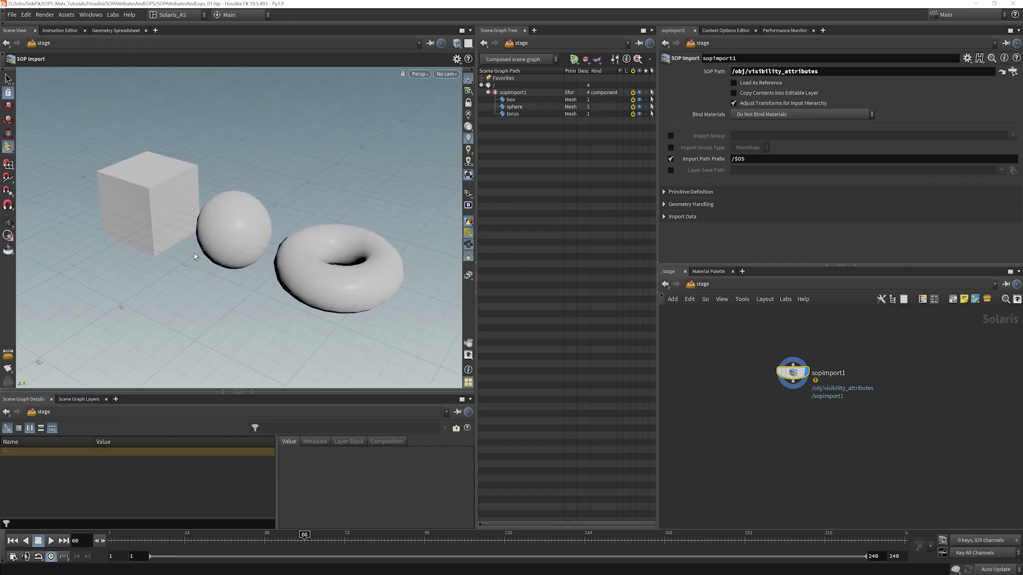
{"action": "scroll", "coordinate": [803, 456], "scroll_direction": "up", "scroll_amount": 2}
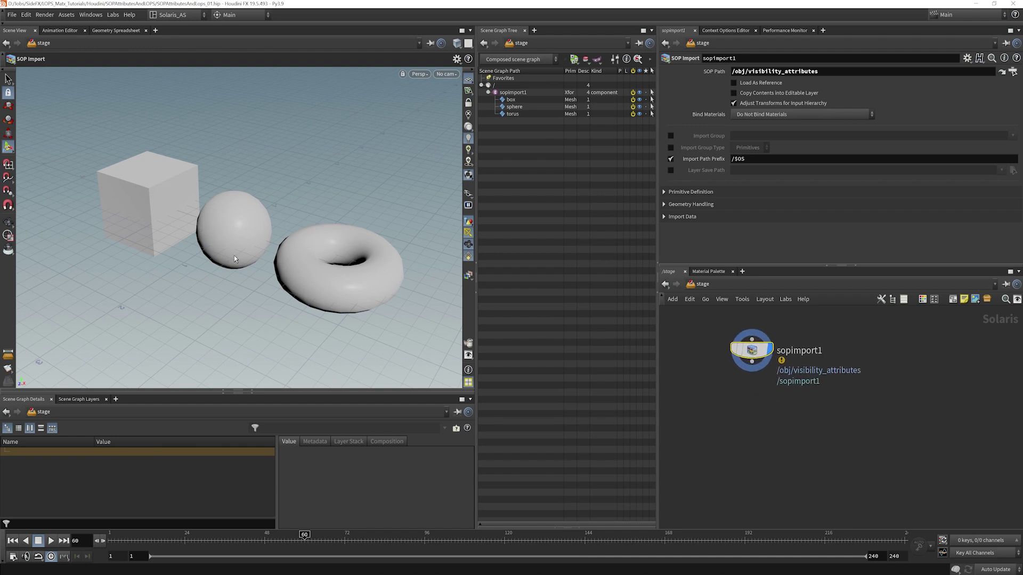
- Add a Prune LOP below sopimport1 and wire the import into it
{"action": "mouse_move", "coordinate": [765, 353]}
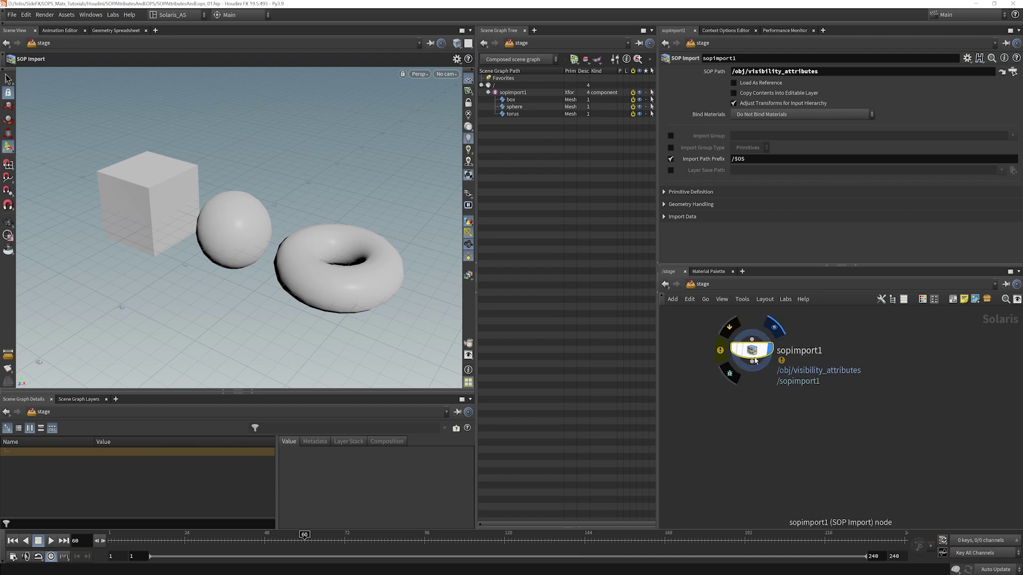
{"action": "key", "text": "Tab"}
{"action": "type", "text": "prun"}
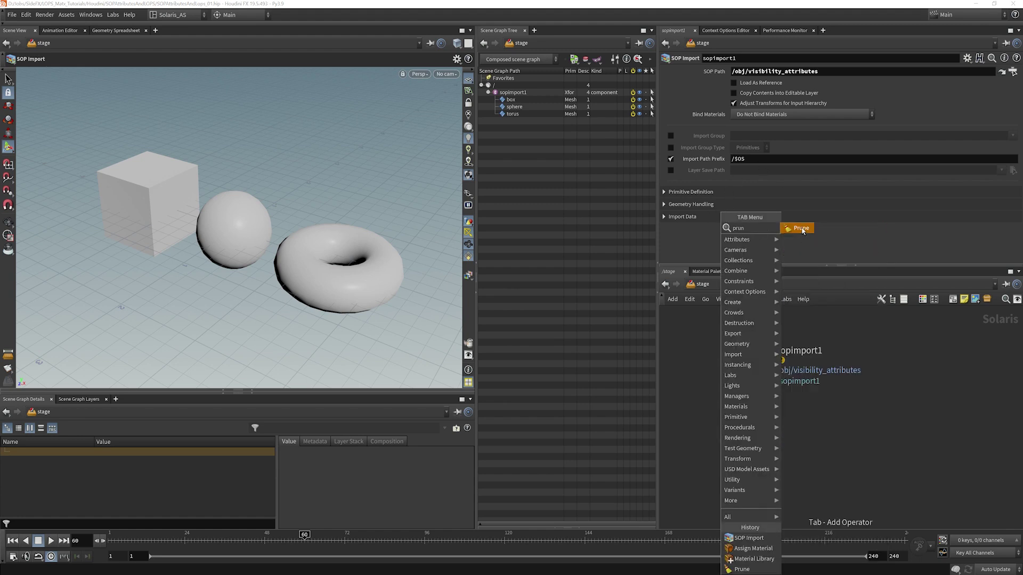
{"action": "left_click", "coordinate": [793, 230]}
{"action": "left_click", "coordinate": [752, 405]}
{"action": "left_click", "coordinate": [752, 362]}
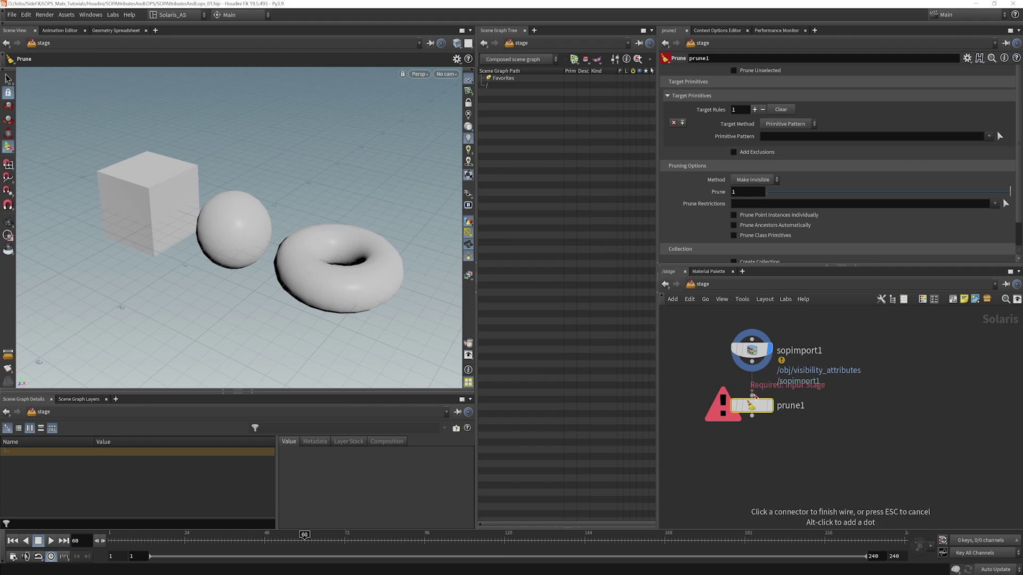
{"action": "left_click", "coordinate": [751, 395]}
- Set prune1 to target /sopimport1/box with Make Invisible, and compare it against the unpruned import
{"action": "left_click_drag", "start_coordinate": [719, 431], "coordinate": [776, 400]}
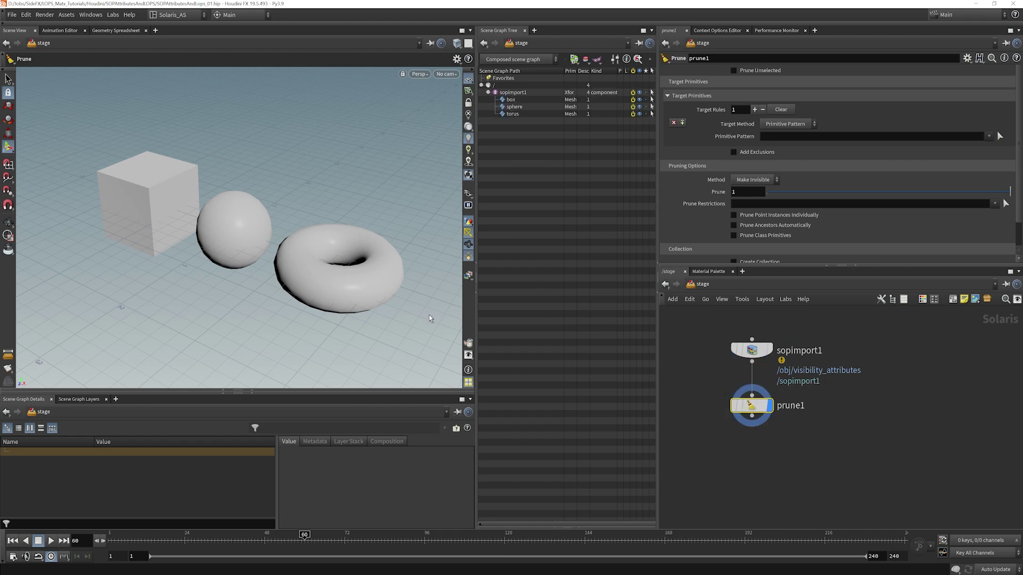
{"action": "left_click", "coordinate": [510, 99]}
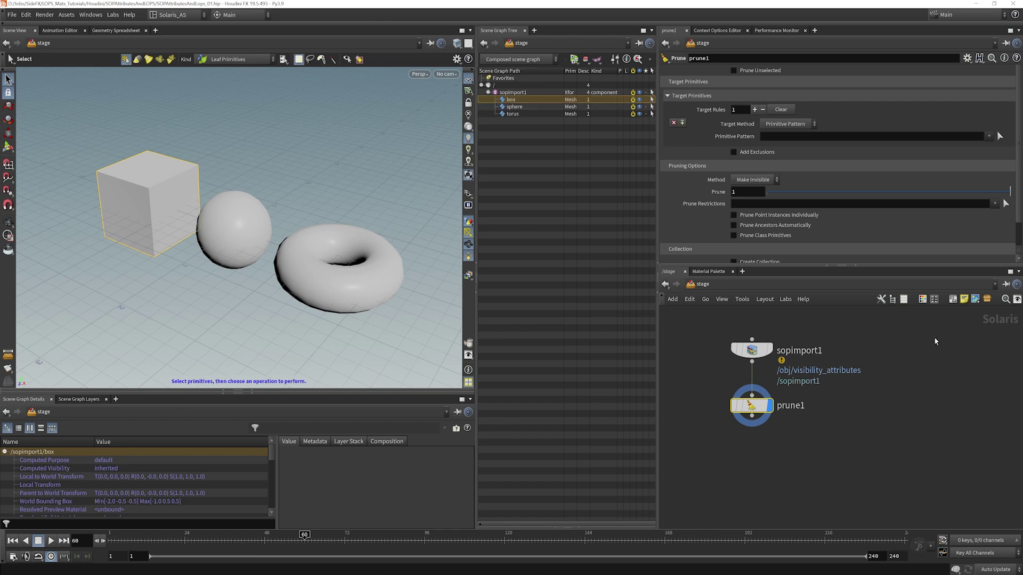
{"action": "left_click_drag", "start_coordinate": [513, 100], "coordinate": [771, 138]}
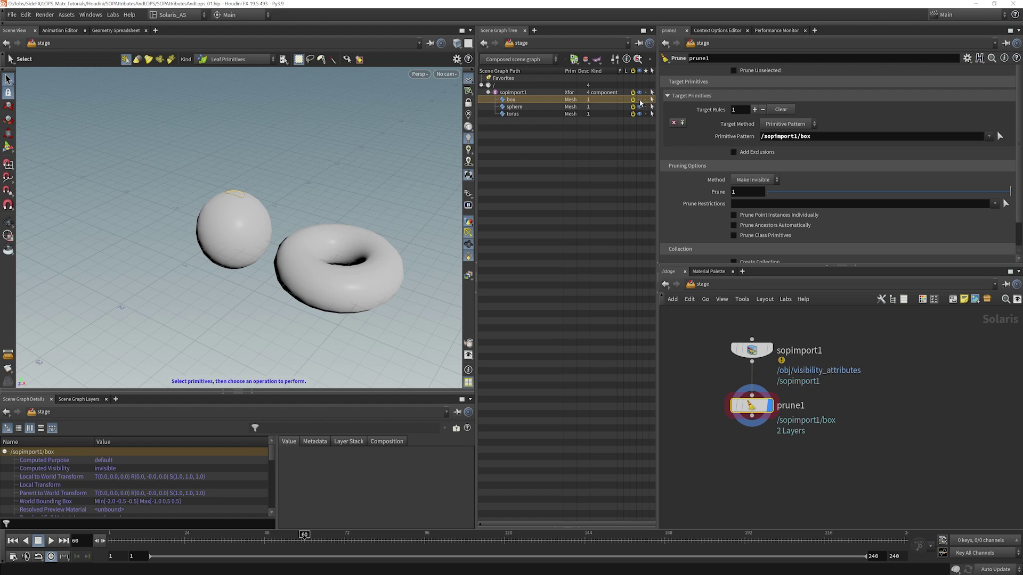
{"action": "left_click", "coordinate": [763, 179]}
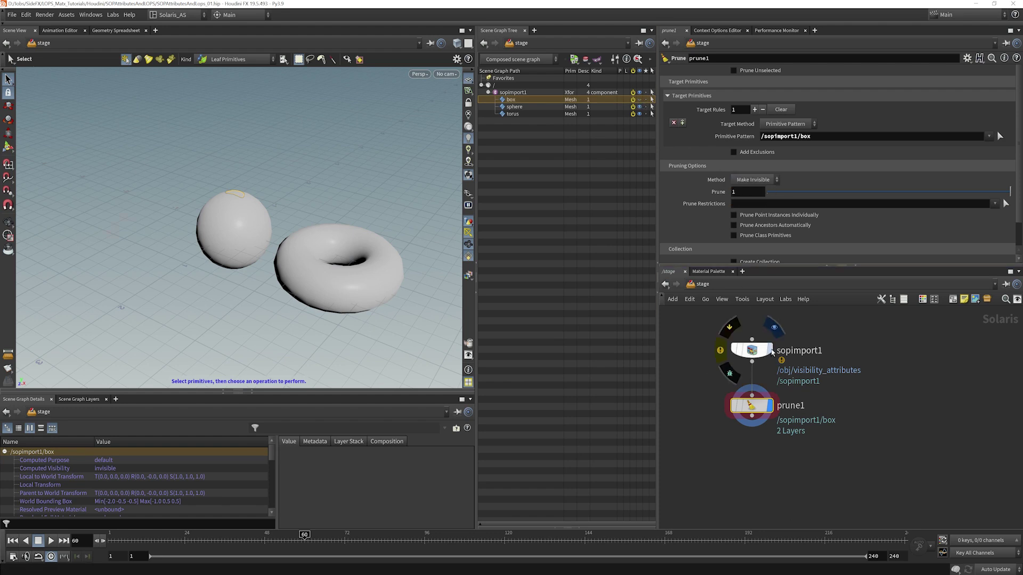
{"action": "left_click", "coordinate": [751, 350]}
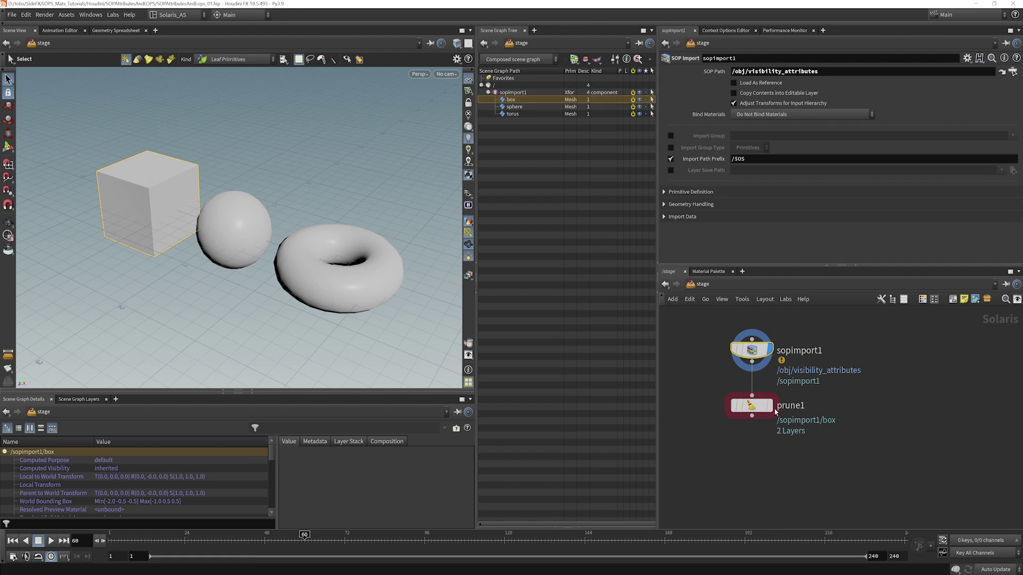
{"action": "left_click", "coordinate": [752, 405]}
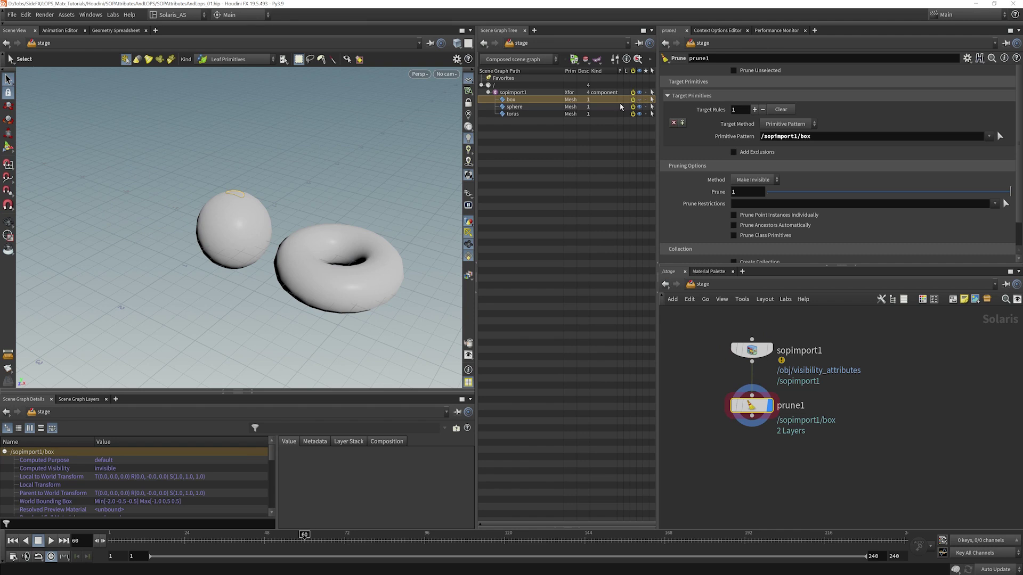
{"action": "left_click", "coordinate": [755, 181]}
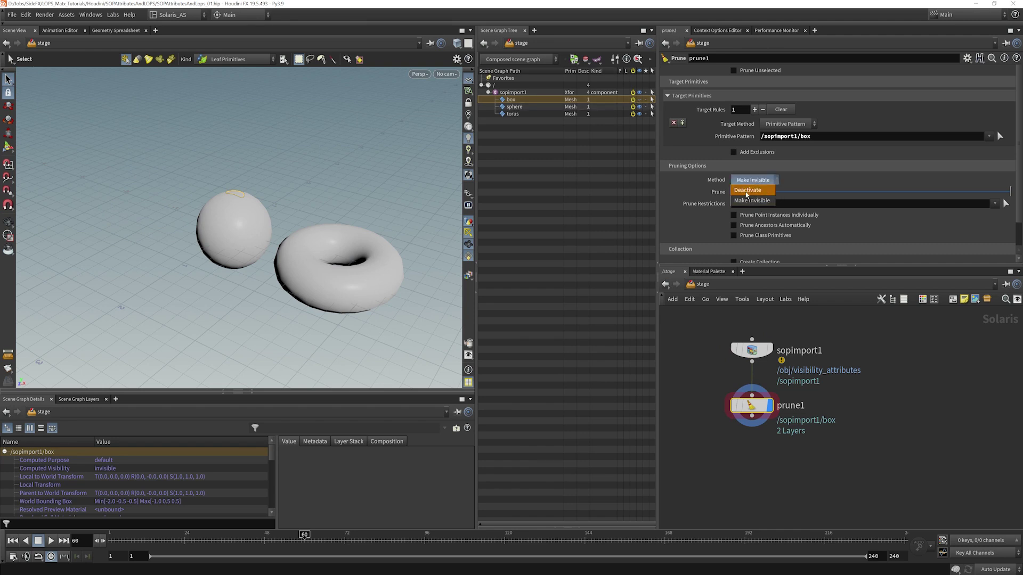
{"action": "left_click", "coordinate": [753, 192]}
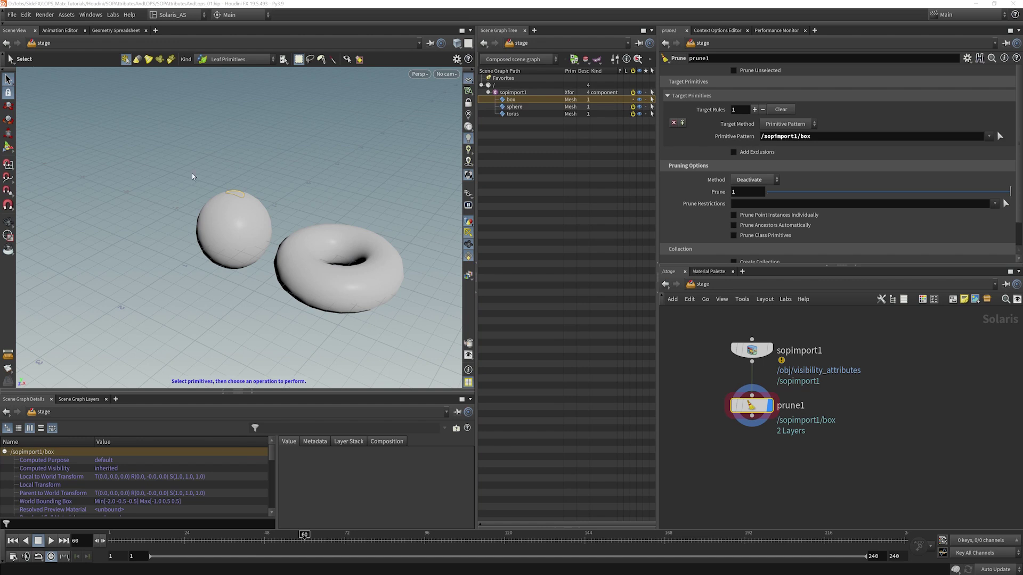
{"action": "left_click", "coordinate": [277, 143]}
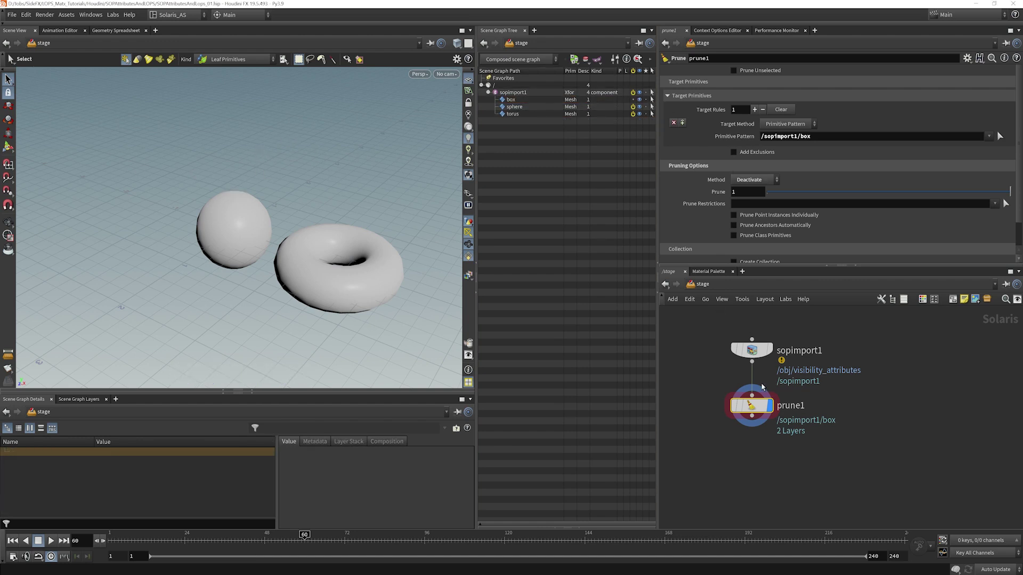
{"action": "mouse_move", "coordinate": [765, 398]}
{"action": "left_click", "coordinate": [748, 180]}
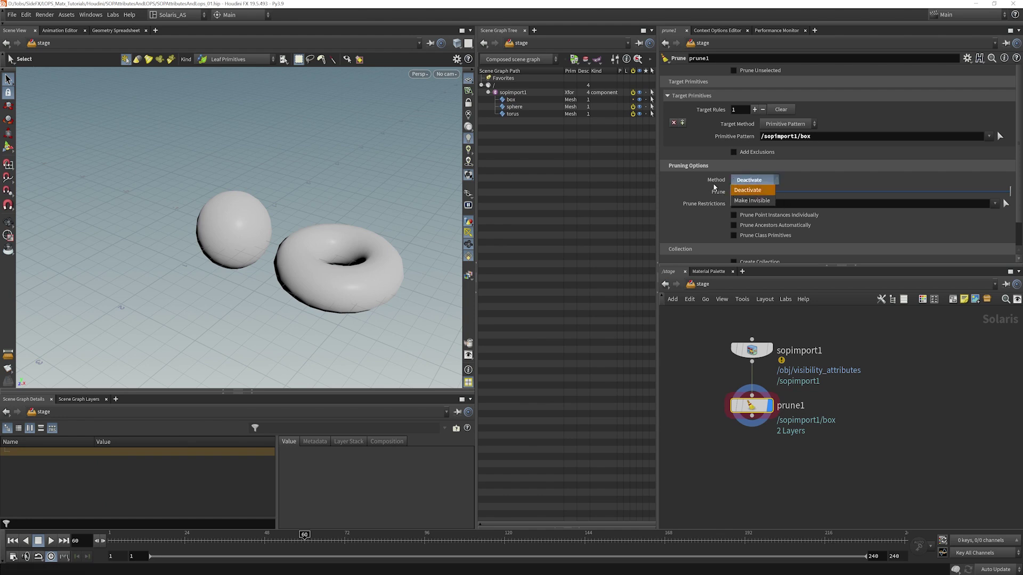
{"action": "left_click", "coordinate": [752, 201]}
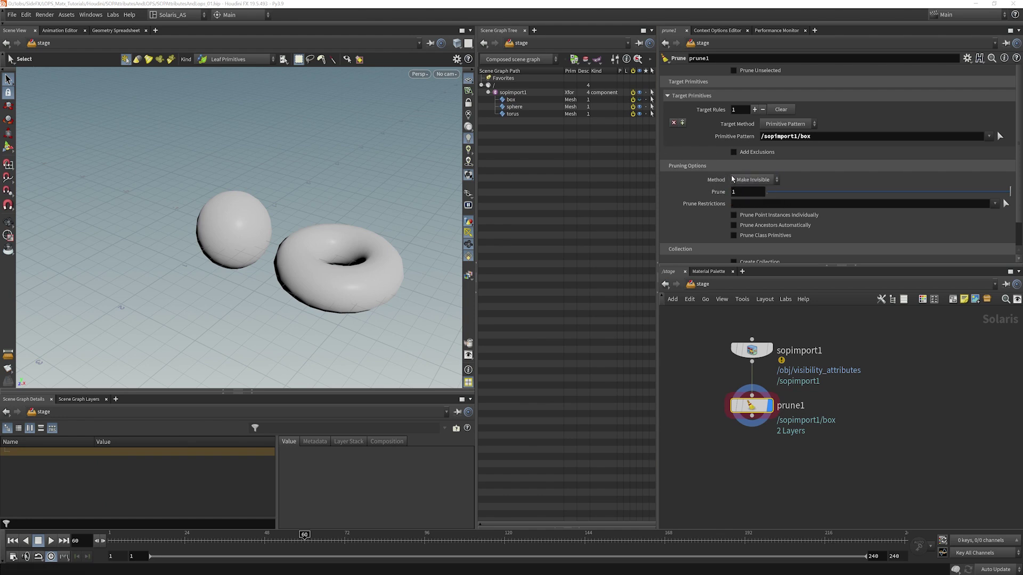
- Inspect the box and sphere prims in Scene Graph Details, then delete the prune1 node
{"action": "left_click", "coordinate": [548, 100]}
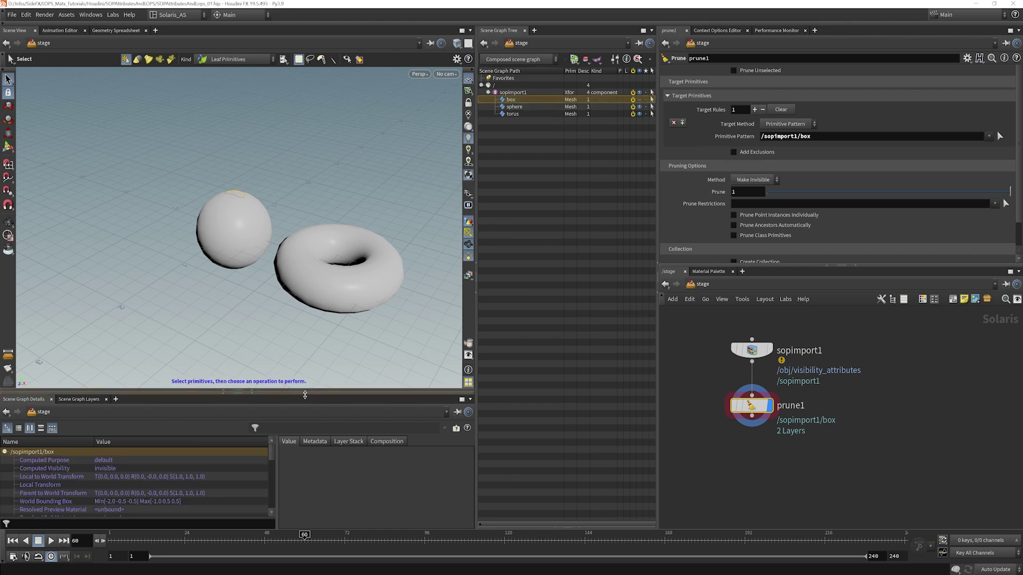
{"action": "left_click_drag", "start_coordinate": [304, 394], "coordinate": [301, 342]}
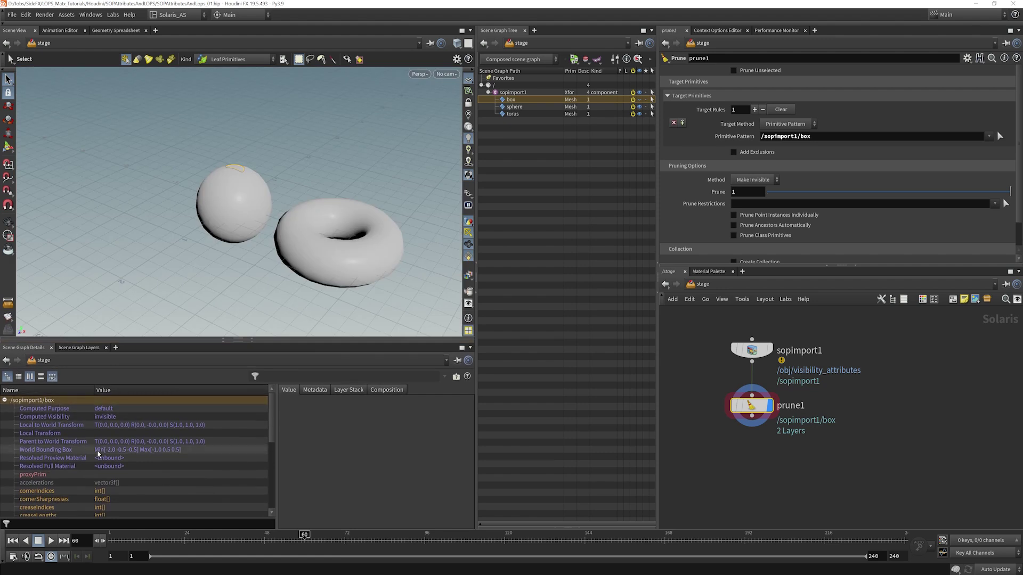
{"action": "left_click_drag", "start_coordinate": [271, 416], "coordinate": [269, 487]}
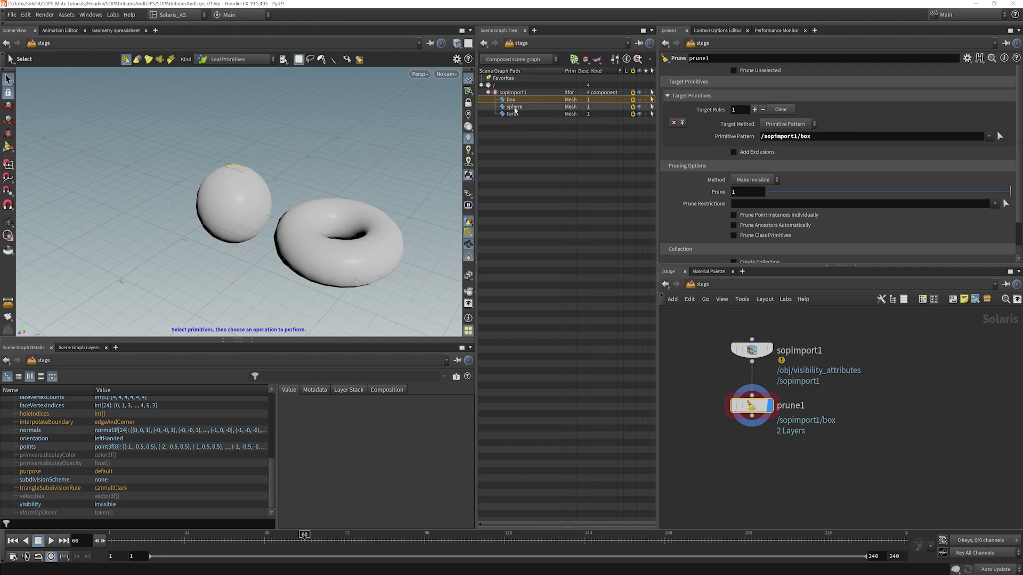
{"action": "left_click", "coordinate": [493, 106]}
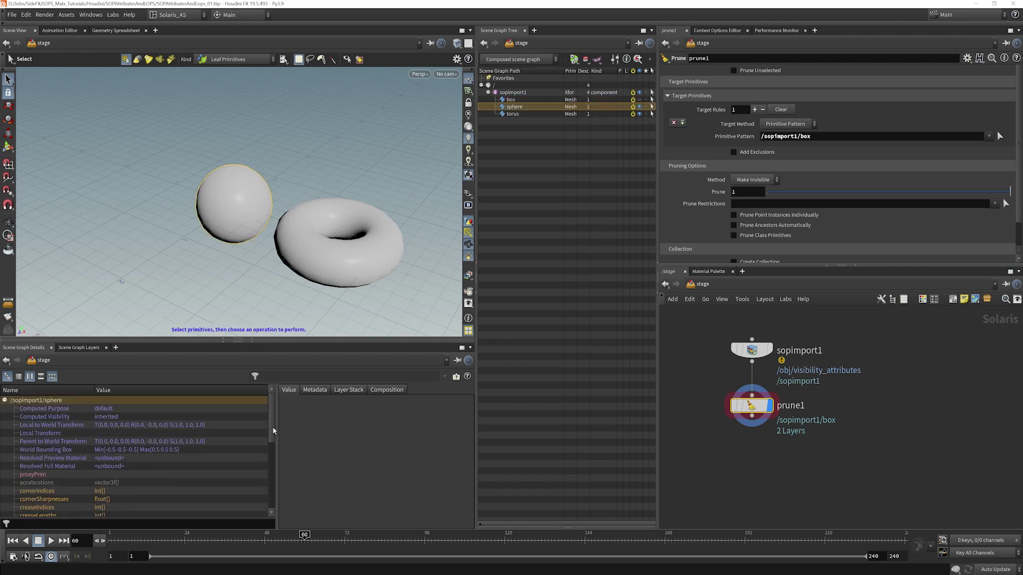
{"action": "scroll", "coordinate": [261, 458], "scroll_direction": "down", "scroll_amount": 6}
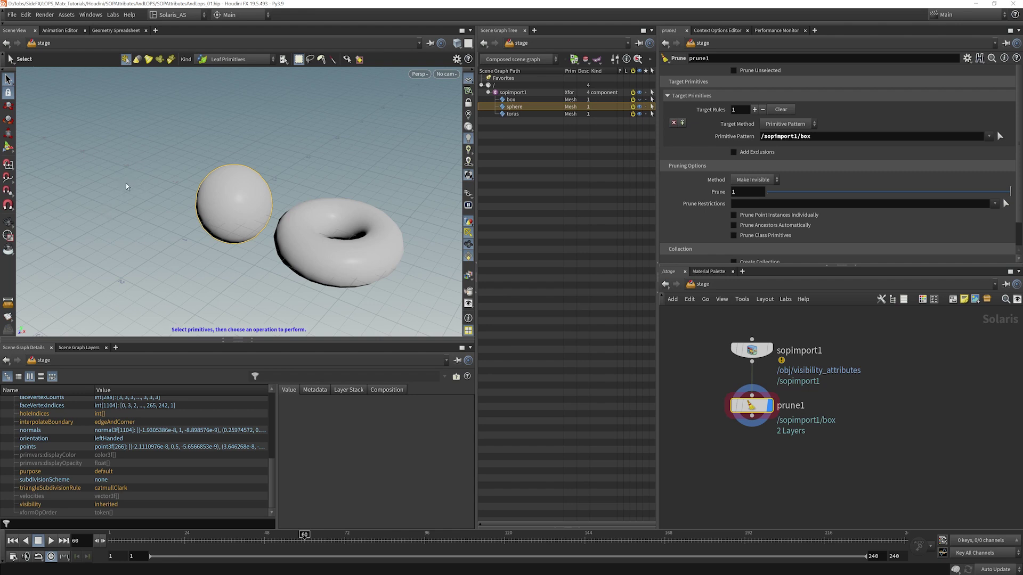
{"action": "left_click", "coordinate": [767, 350]}
{"action": "key", "text": "Delete"}
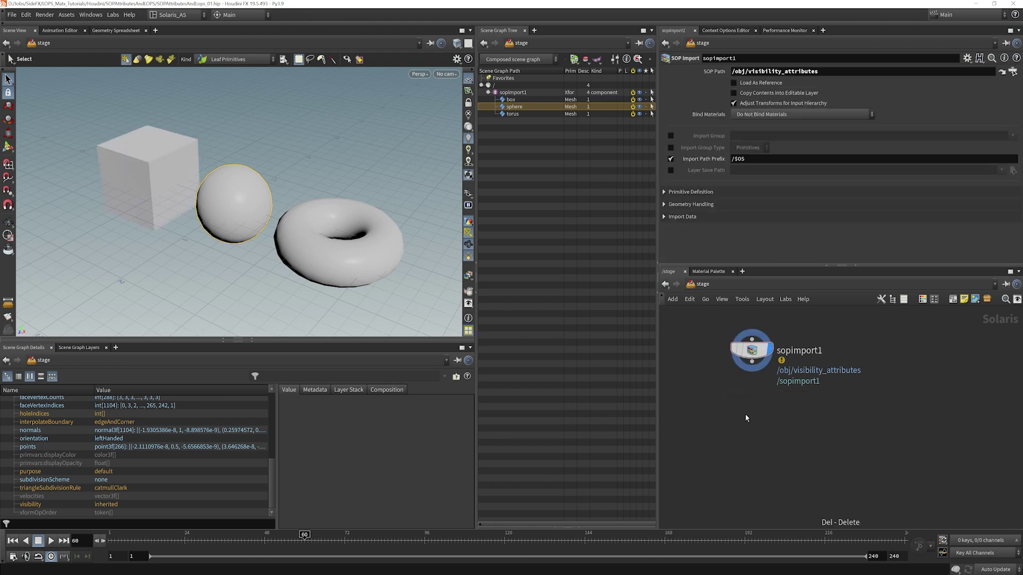
- Inside /obj/visibility_attributes, insert an Attribute Wrangle running over Primitives between name1 and merge1
{"action": "left_click", "coordinate": [704, 285]}
{"action": "left_click", "coordinate": [743, 341]}
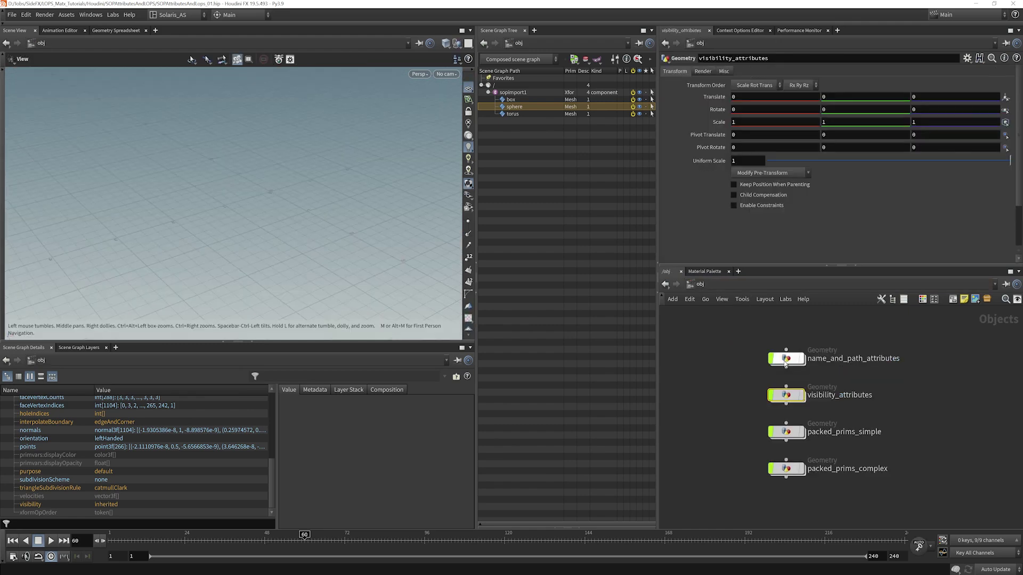
{"action": "double_click", "coordinate": [789, 396]}
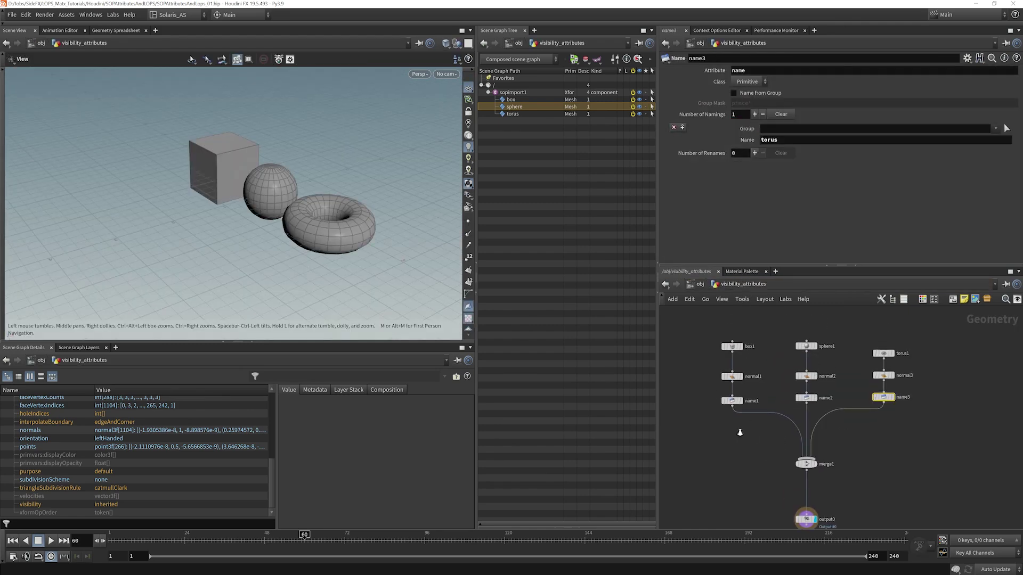
{"action": "scroll", "coordinate": [744, 417], "scroll_direction": "up", "scroll_amount": 3}
{"action": "key", "text": "Tab"}
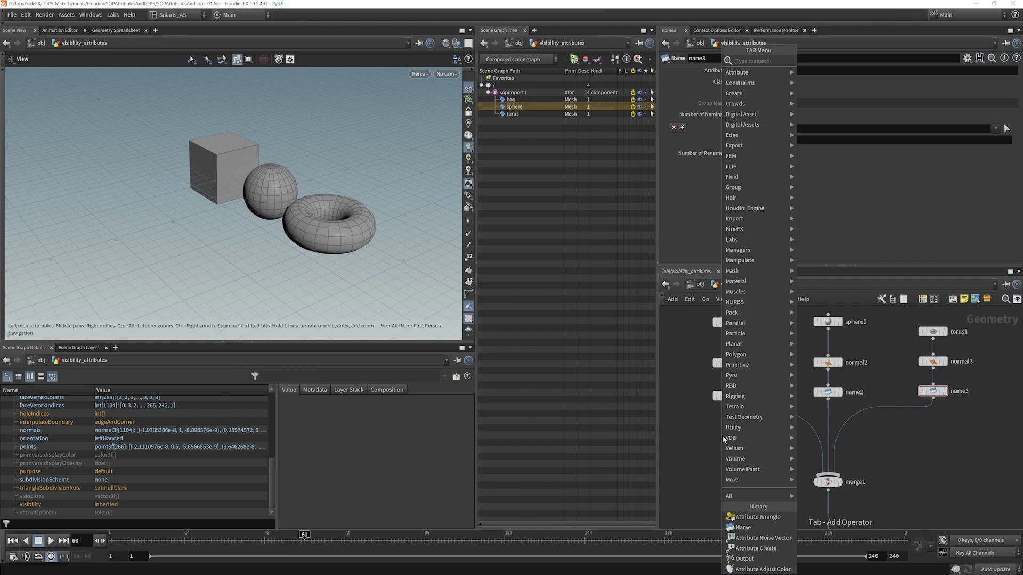
{"action": "type", "text": "attwr"}
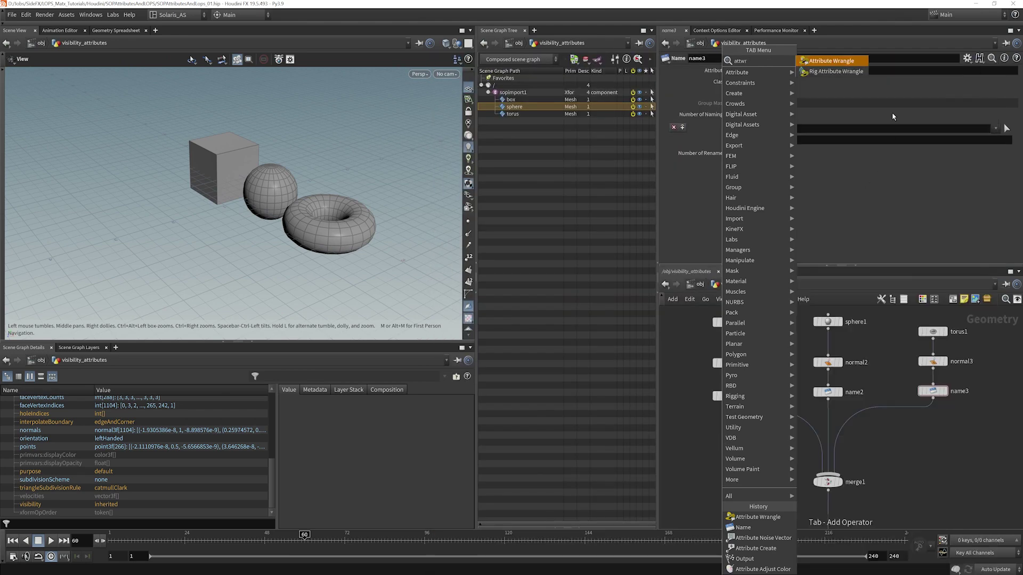
{"action": "left_click", "coordinate": [842, 64]}
{"action": "left_click", "coordinate": [741, 436]}
{"action": "left_click", "coordinate": [757, 110]}
{"action": "left_click", "coordinate": [755, 132]}
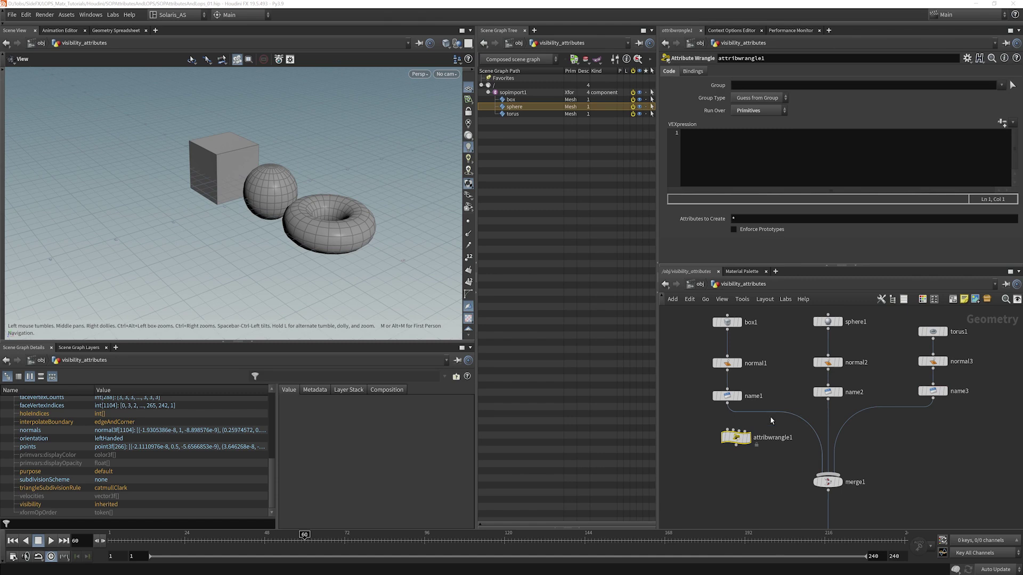
{"action": "mouse_move", "coordinate": [744, 436]}
{"action": "left_mouse_down"}
{"action": "mouse_move", "coordinate": [759, 419]}
{"action": "mouse_move", "coordinate": [735, 427]}
{"action": "left_mouse_up"}
- Give the wrangle the VEX code s@visibility = "invisible";
{"action": "left_click", "coordinate": [717, 159]}
{"action": "type", "text": "s"}
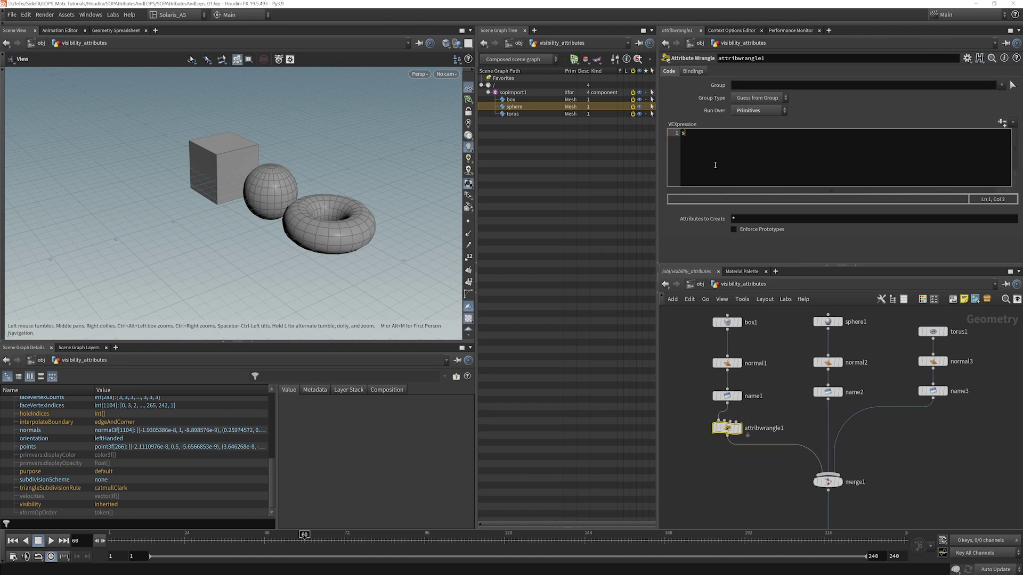
{"action": "type", "text": "@visi"}
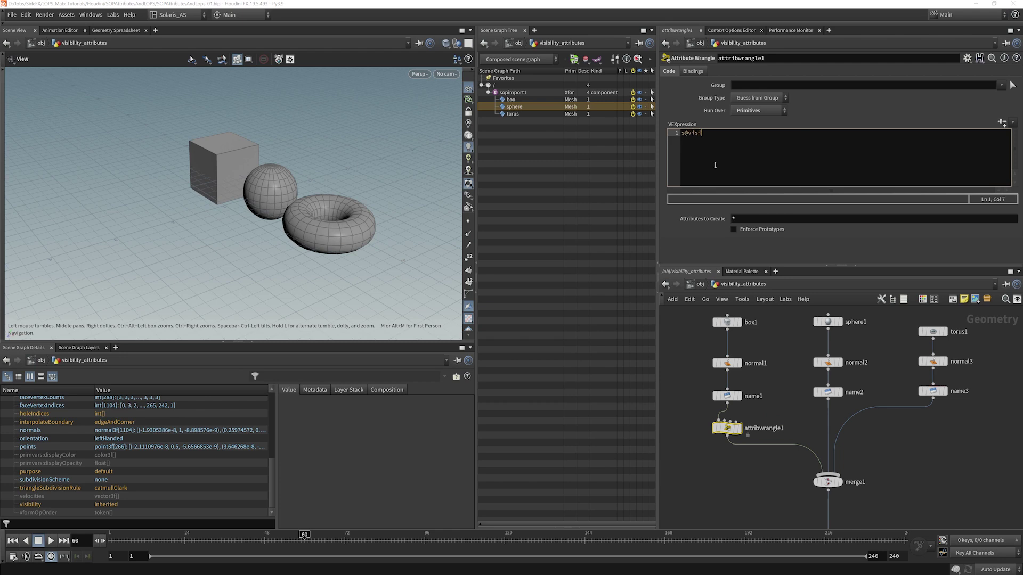
{"action": "type", "text": "bility"}
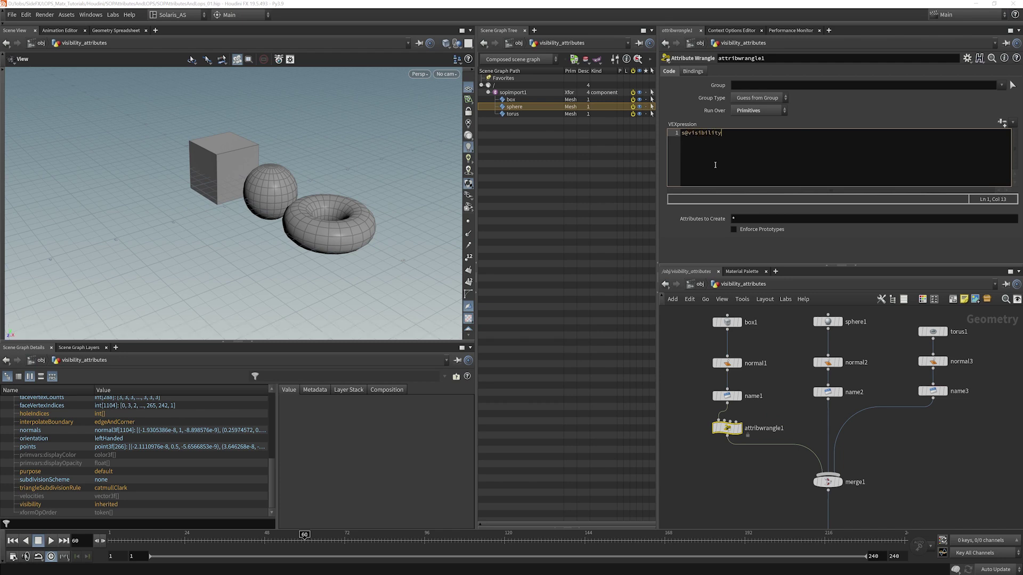
{"action": "type", "text": " = \"invisible\";"}
{"action": "left_click", "coordinate": [717, 469]}
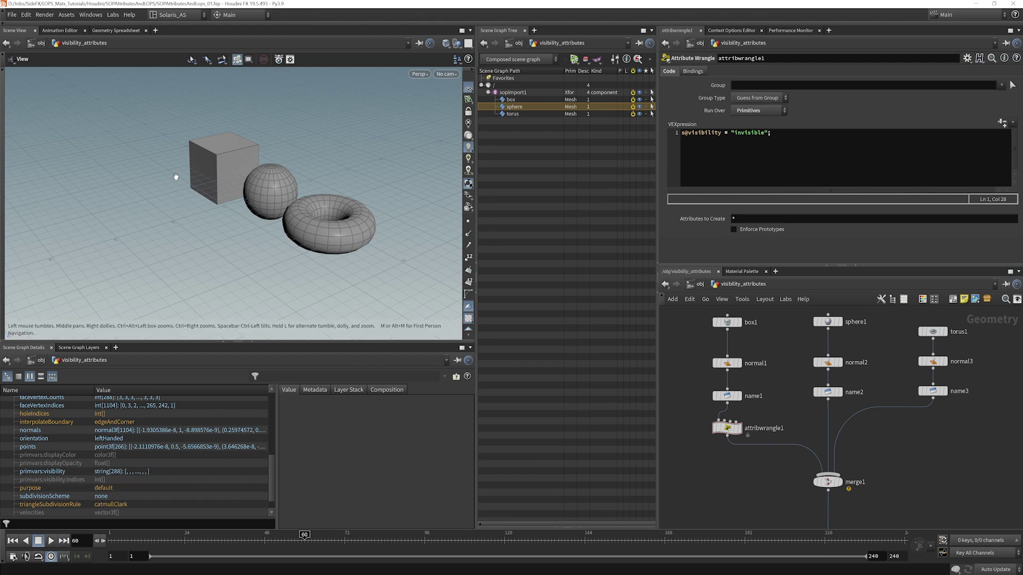
{"action": "left_click", "coordinate": [700, 284]}
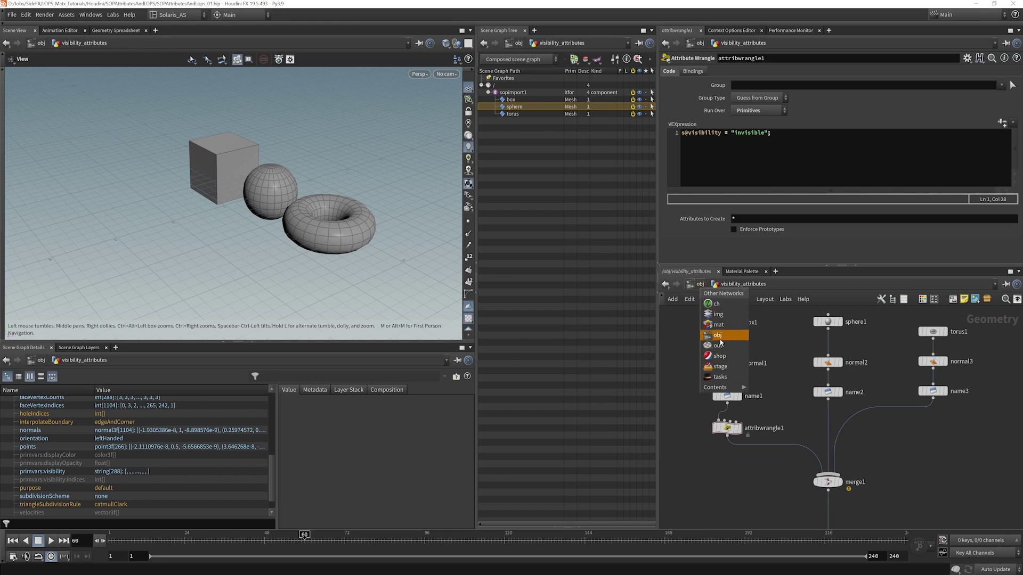
- In the stage network, select the box prim and scroll its details to primvars:visibility
{"action": "left_click", "coordinate": [719, 366]}
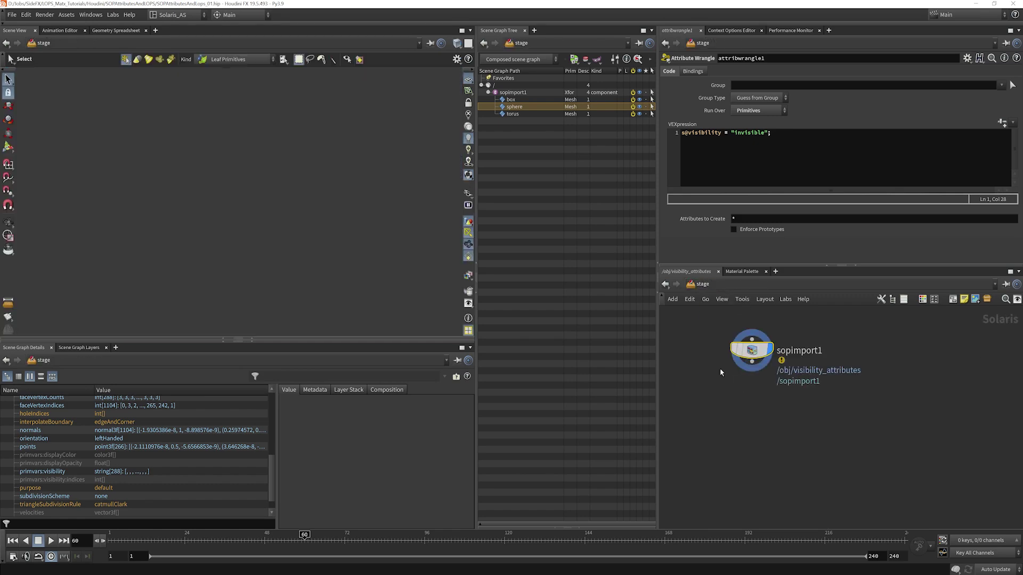
{"action": "scroll", "coordinate": [272, 488], "scroll_direction": "down", "scroll_amount": 1}
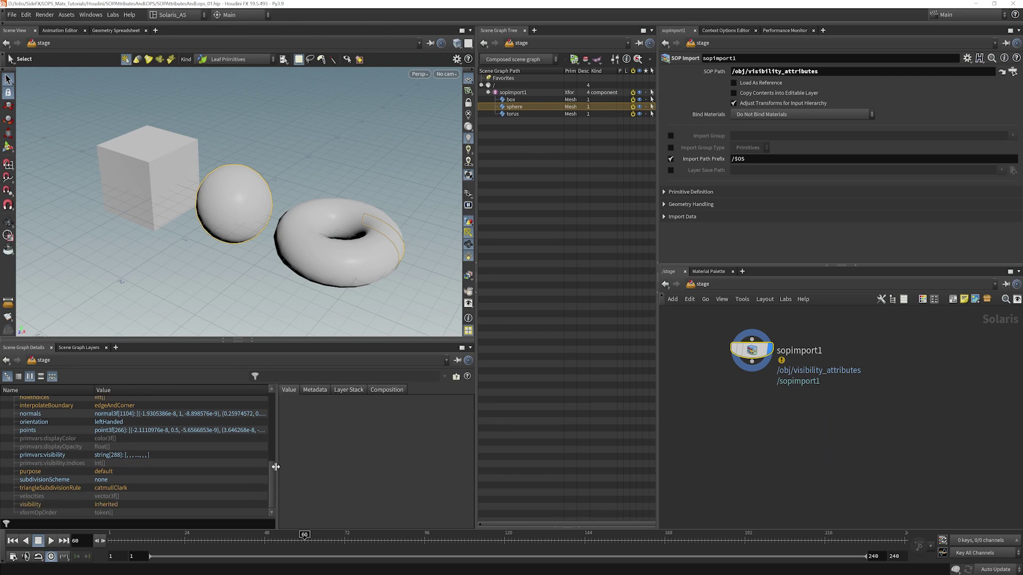
{"action": "left_click", "coordinate": [149, 176]}
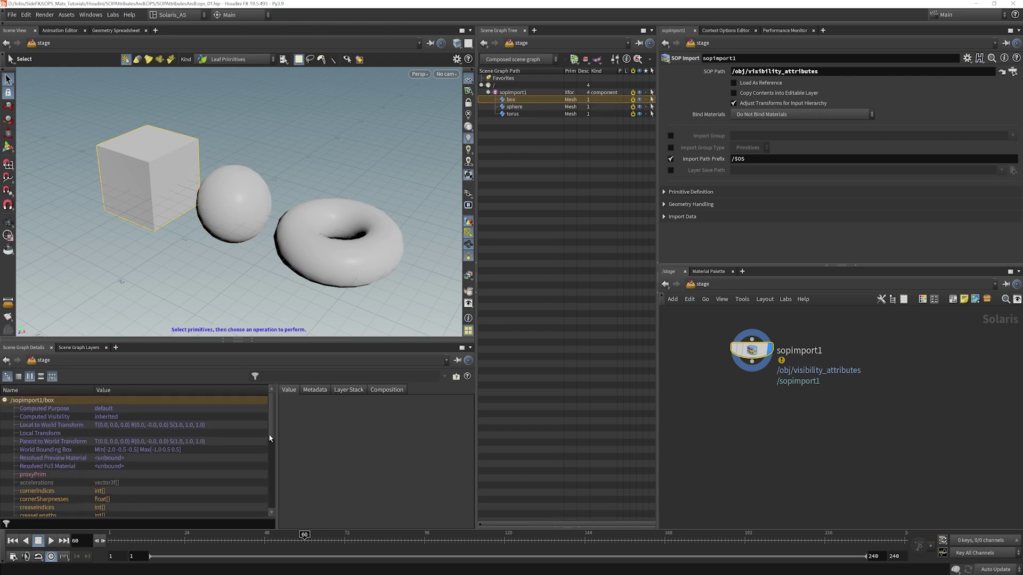
{"action": "left_click_drag", "start_coordinate": [270, 438], "coordinate": [270, 511]}
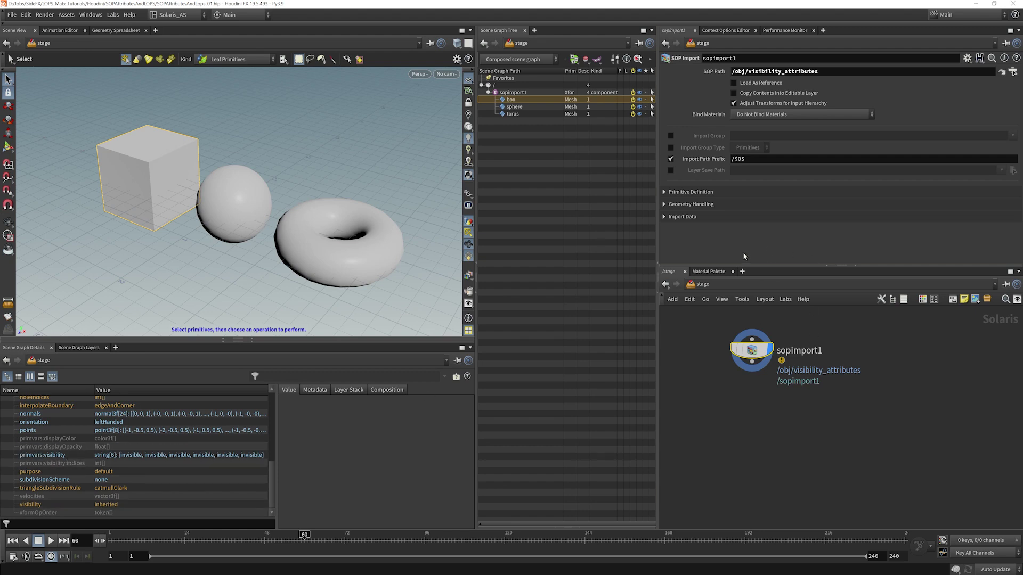
- On sopimport1, enable USD Custom Attributes with visibility, then check the sphere prim's details
{"action": "left_click", "coordinate": [669, 219]}
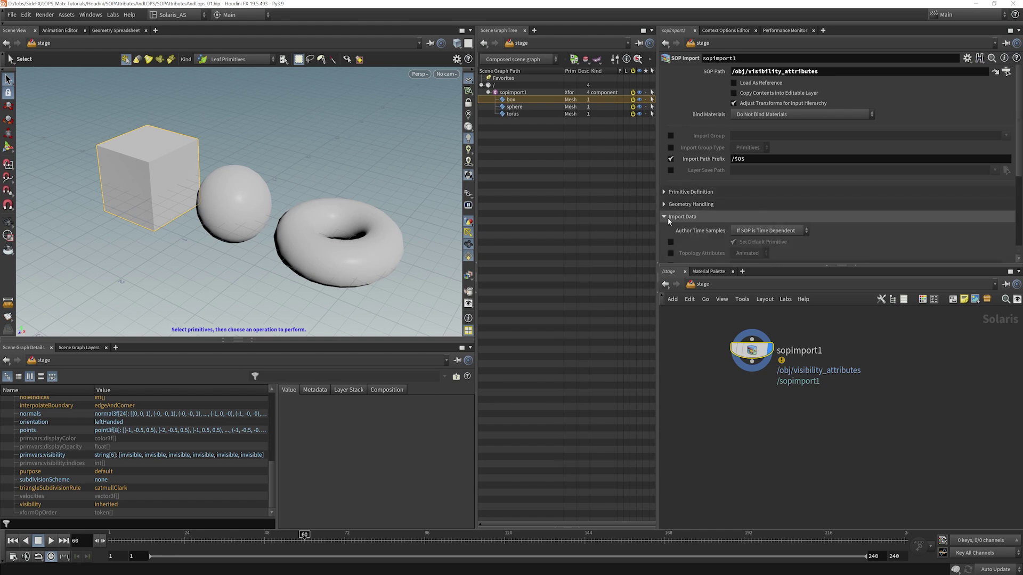
{"action": "left_click_drag", "start_coordinate": [1018, 161], "coordinate": [1021, 240]}
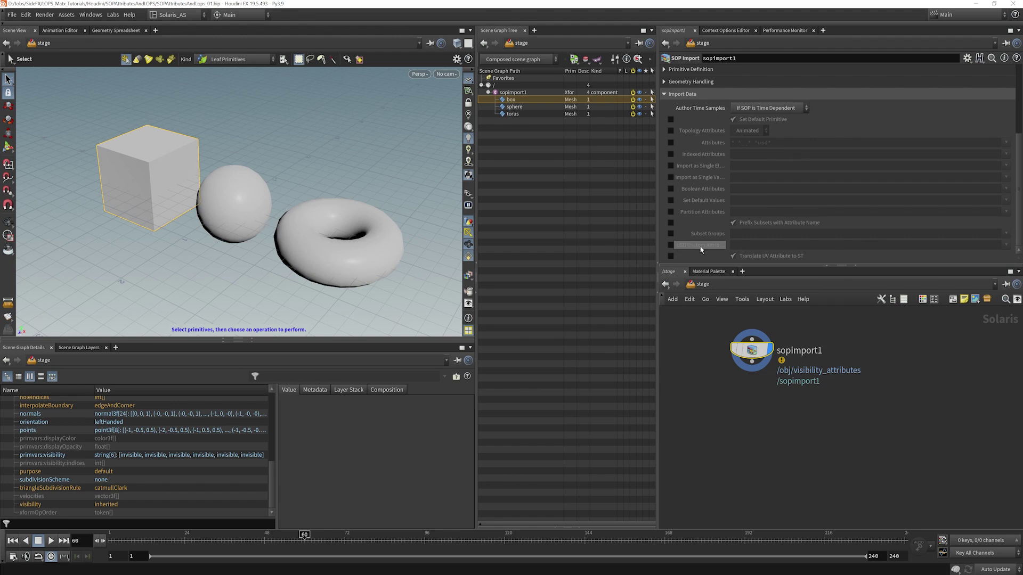
{"action": "left_click", "coordinate": [670, 245]}
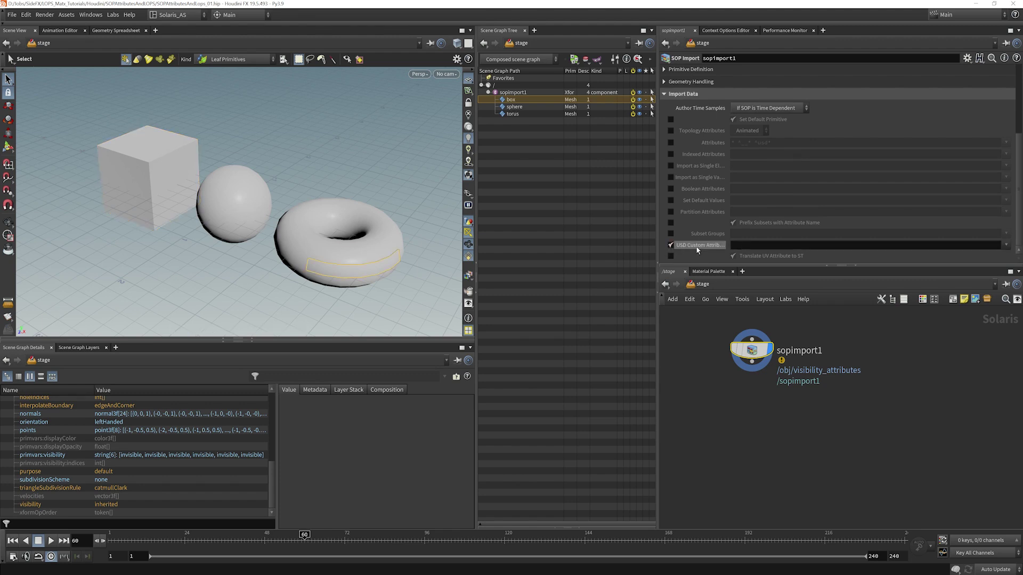
{"action": "left_click", "coordinate": [1007, 246]}
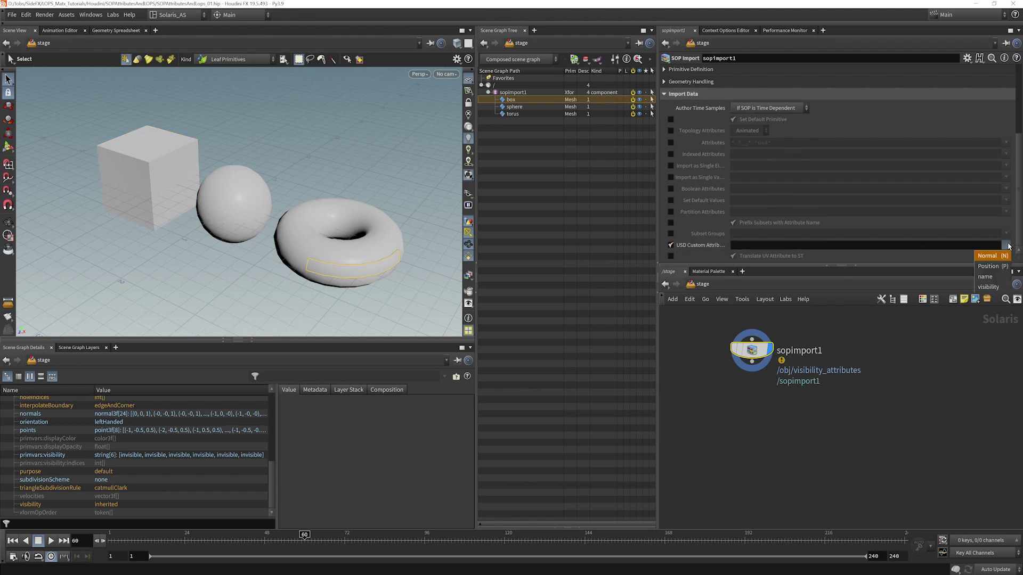
{"action": "left_click", "coordinate": [989, 288]}
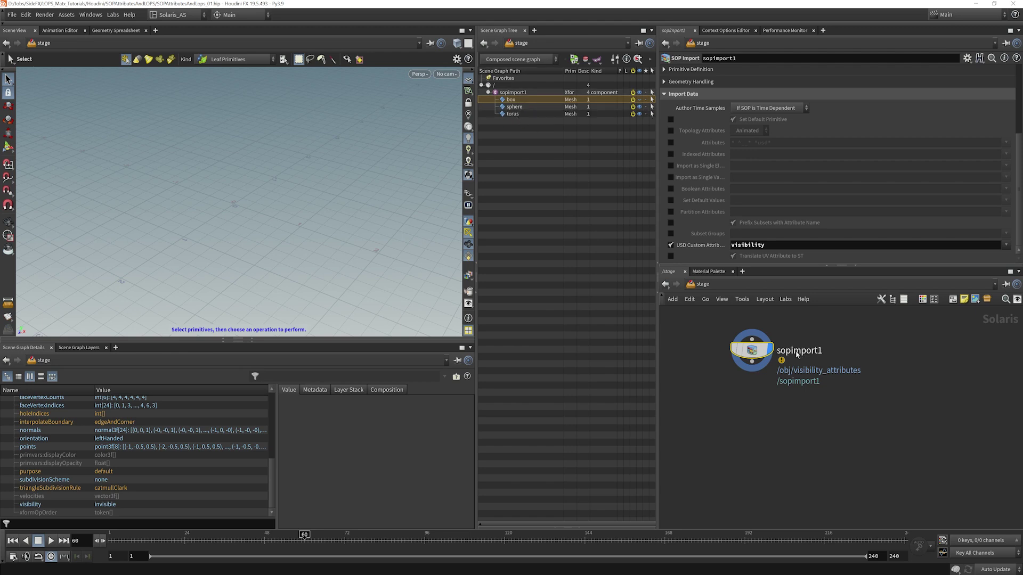
{"action": "left_click", "coordinate": [520, 107]}
{"action": "left_click_drag", "start_coordinate": [270, 437], "coordinate": [270, 504]}
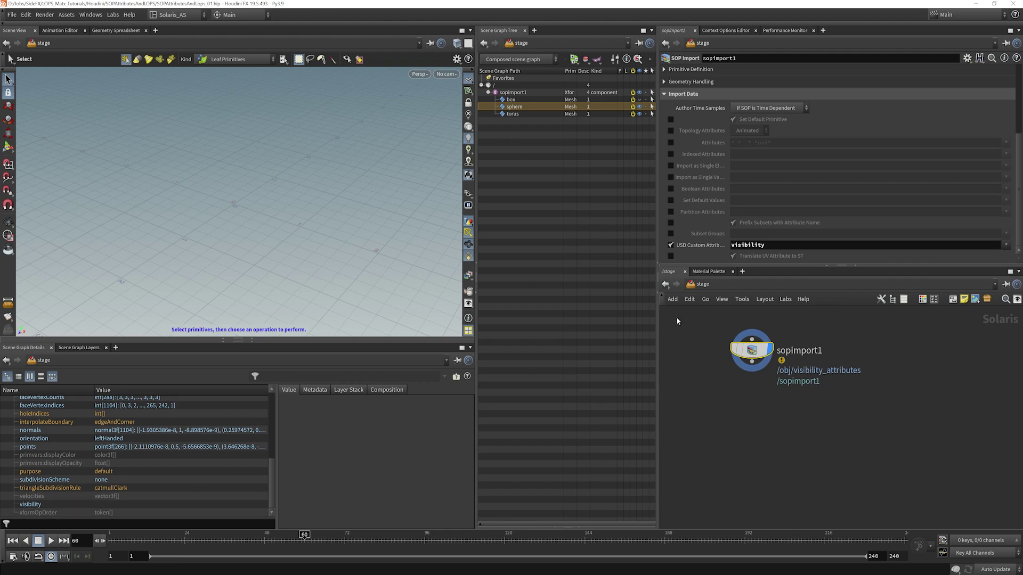
- Duplicate attribwrangle1 onto the name2 branch and change its VEX value to "inherited"
{"action": "left_click", "coordinate": [706, 299]}
{"action": "left_click", "coordinate": [733, 336]}
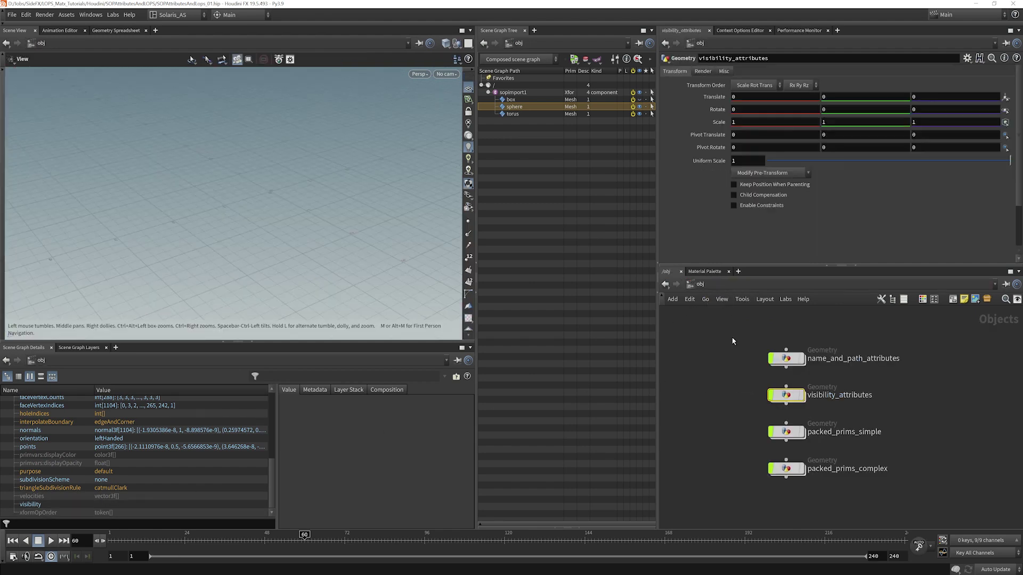
{"action": "double_click", "coordinate": [797, 394]}
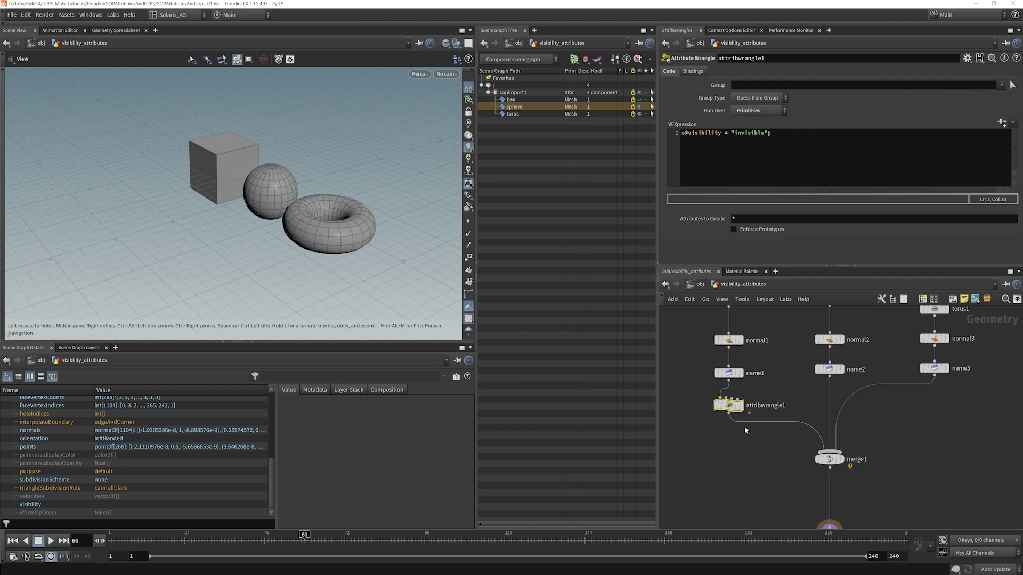
{"action": "key", "text": "ctrl+c"}
{"action": "key", "text": "ctrl+v"}
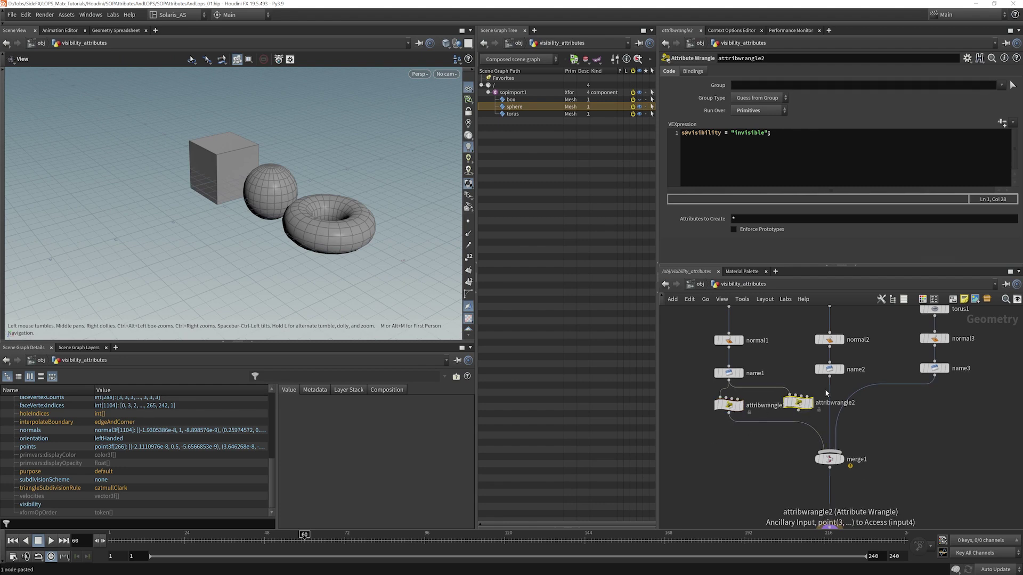
{"action": "left_click_drag", "start_coordinate": [810, 382], "coordinate": [791, 396]}
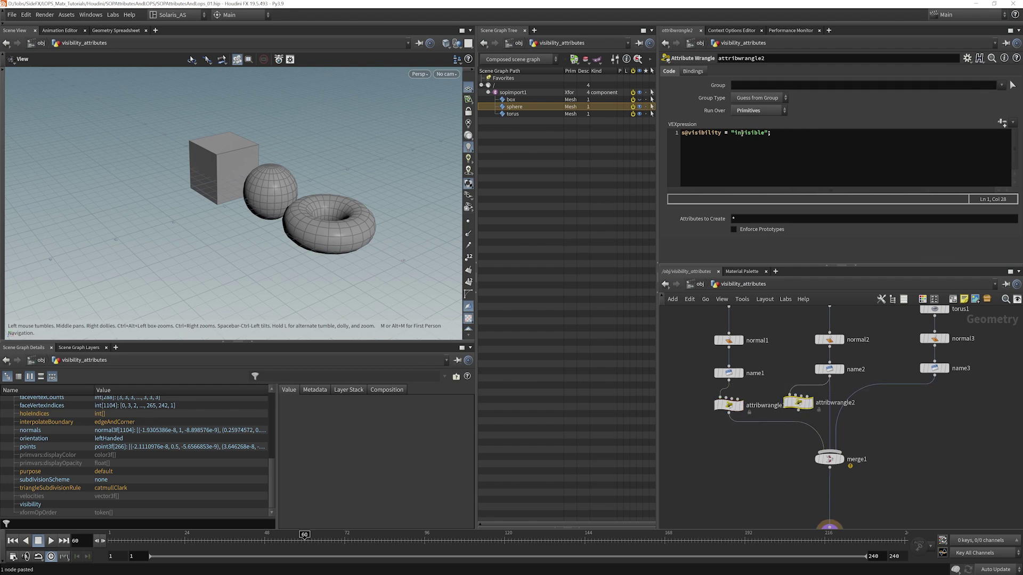
{"action": "left_click_drag", "start_coordinate": [739, 133], "coordinate": [766, 134]}
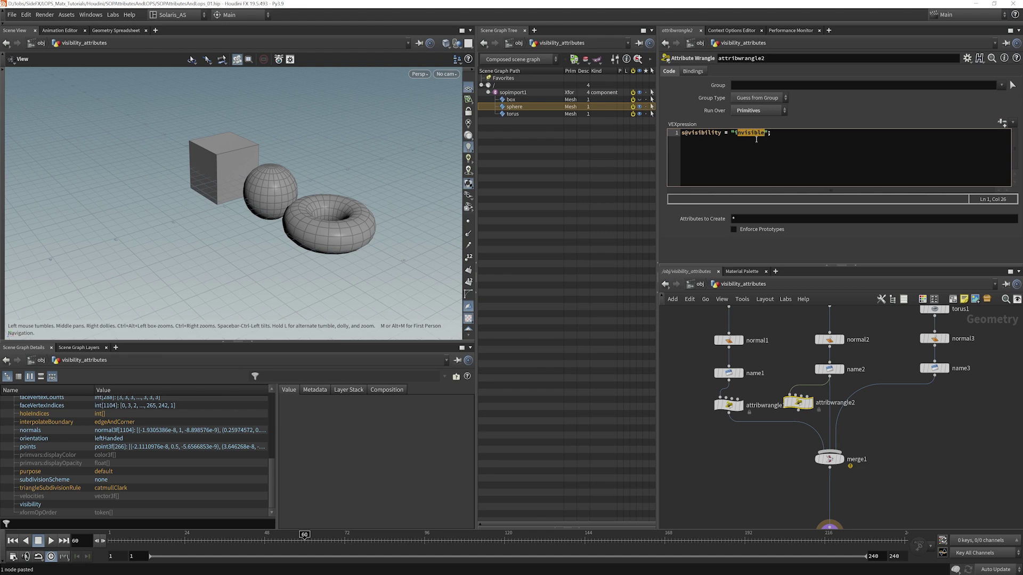
{"action": "type", "text": "nherited"}
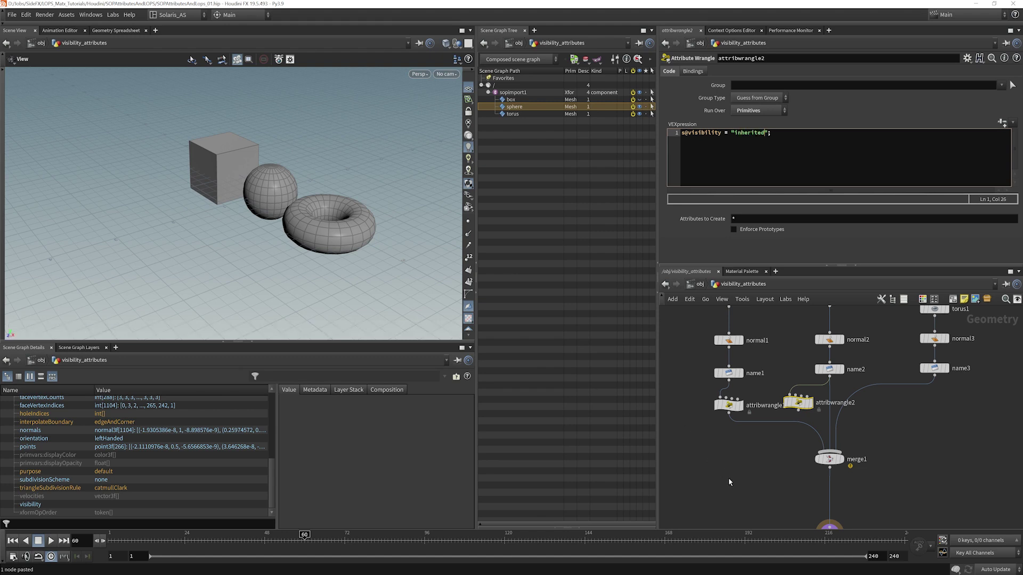
{"action": "left_click", "coordinate": [729, 482]}
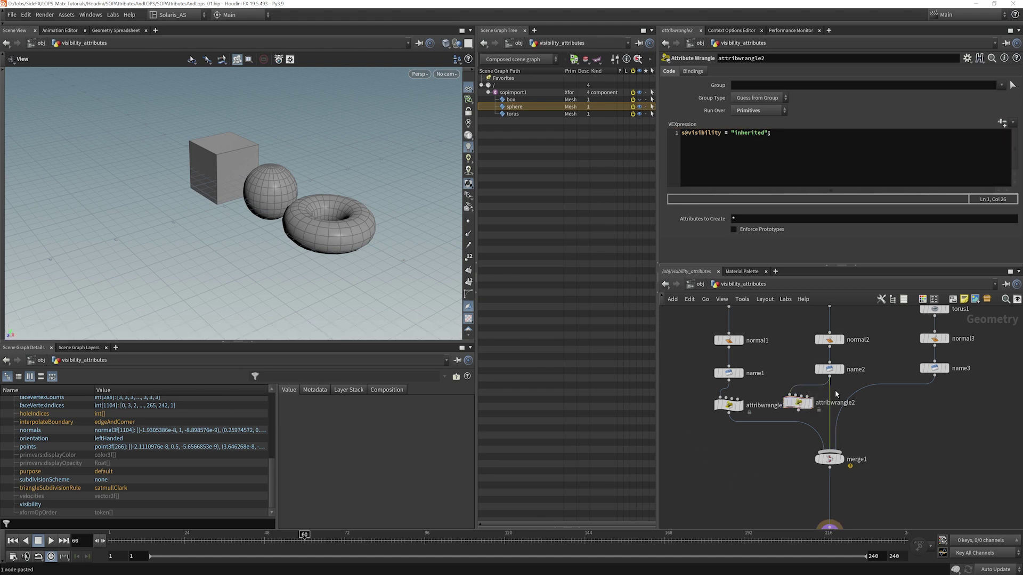
- Wire attribwrangle2 into merge1, insert attribwrangle3 after name3, and return to the stage
{"action": "left_click_drag", "start_coordinate": [831, 396], "coordinate": [799, 412]}
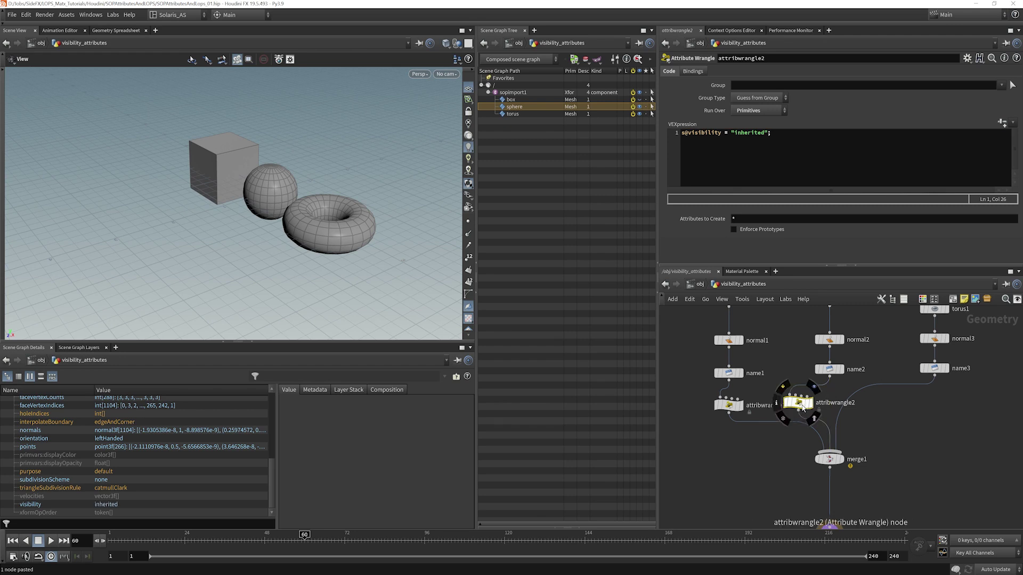
{"action": "key", "text": "ctrl+v"}
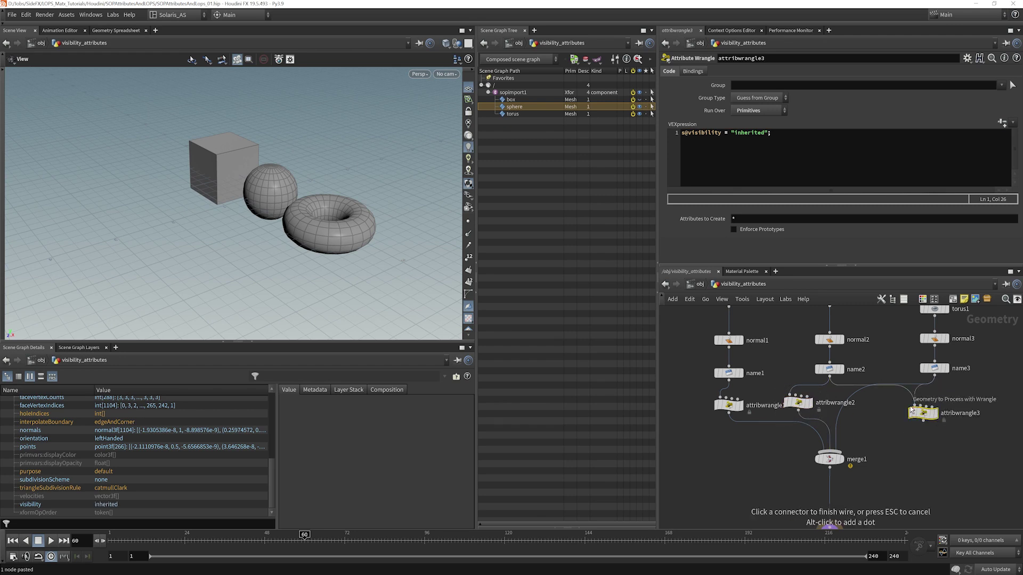
{"action": "left_click_drag", "start_coordinate": [923, 421], "coordinate": [829, 453]}
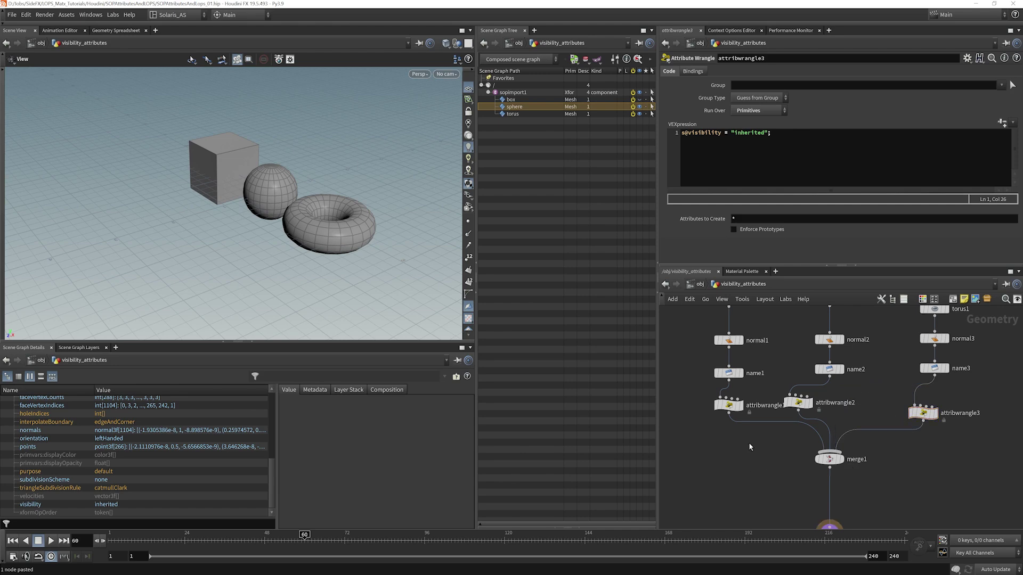
{"action": "left_click", "coordinate": [699, 286]}
{"action": "left_click", "coordinate": [718, 369]}
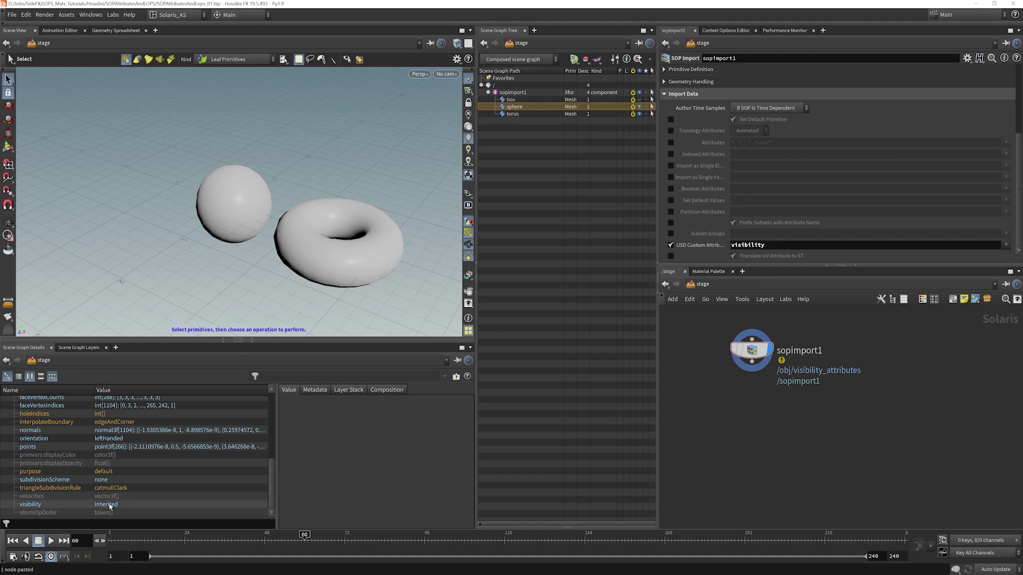
{"action": "left_click", "coordinate": [527, 114]}
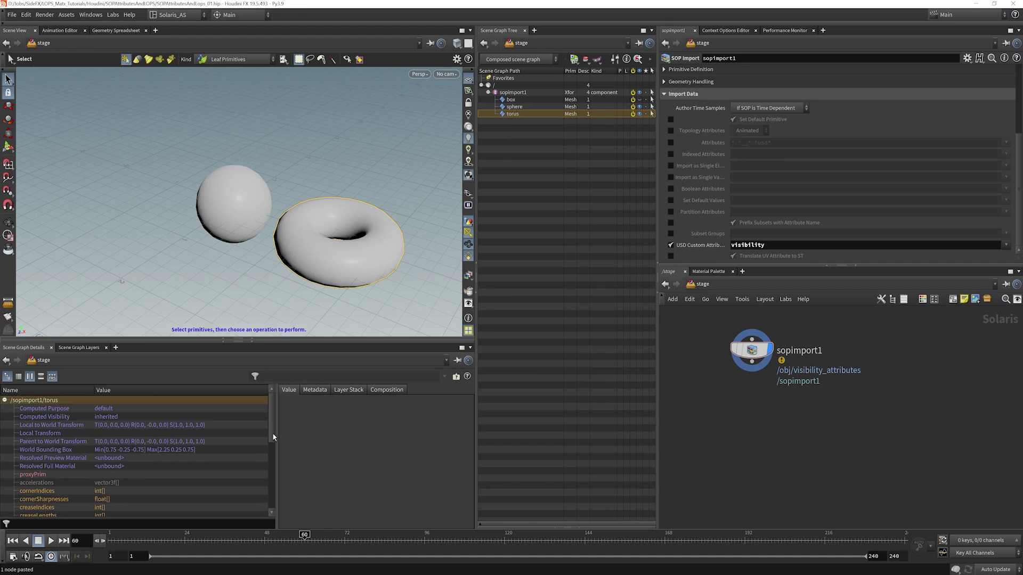
{"action": "scroll", "coordinate": [271, 433], "scroll_direction": "down", "scroll_amount": 7}
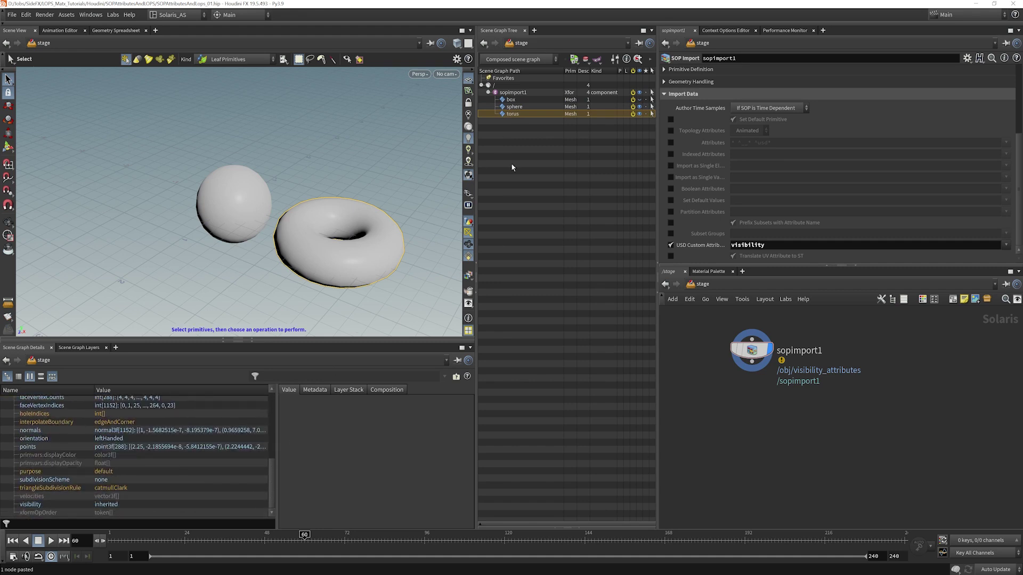
{"action": "left_click", "coordinate": [512, 100]}
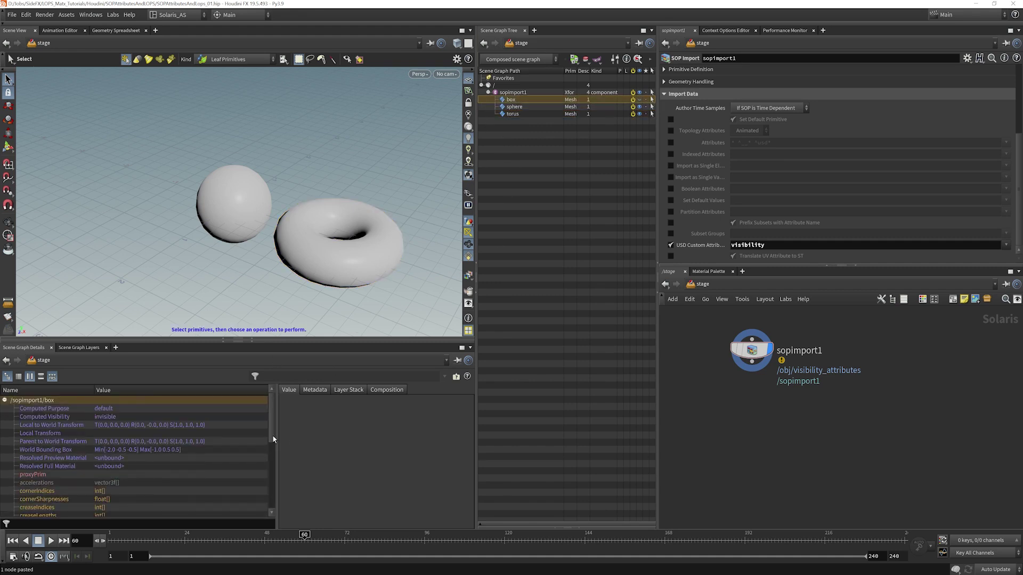
{"action": "scroll", "coordinate": [61, 504], "scroll_direction": "down", "scroll_amount": 7}
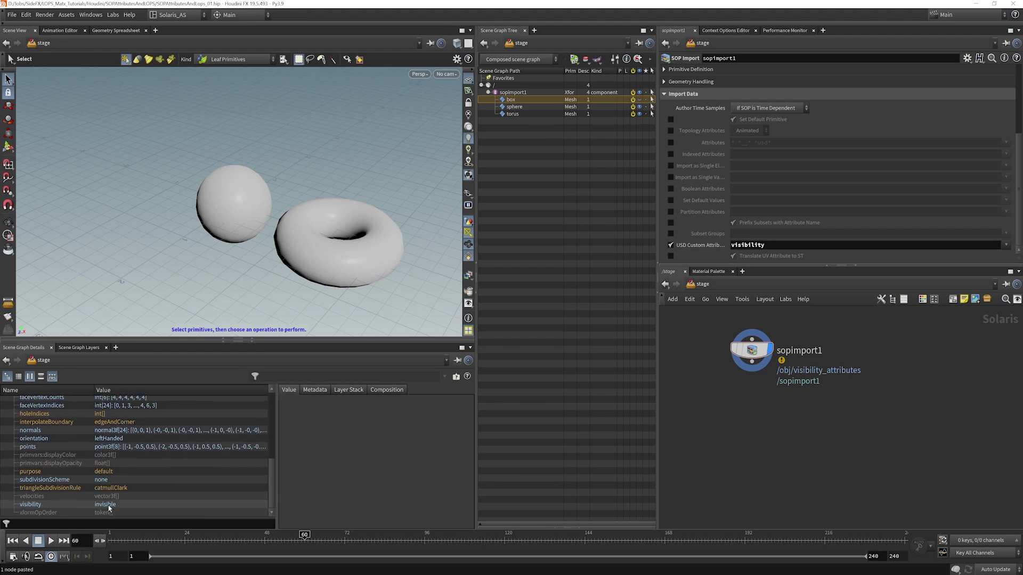